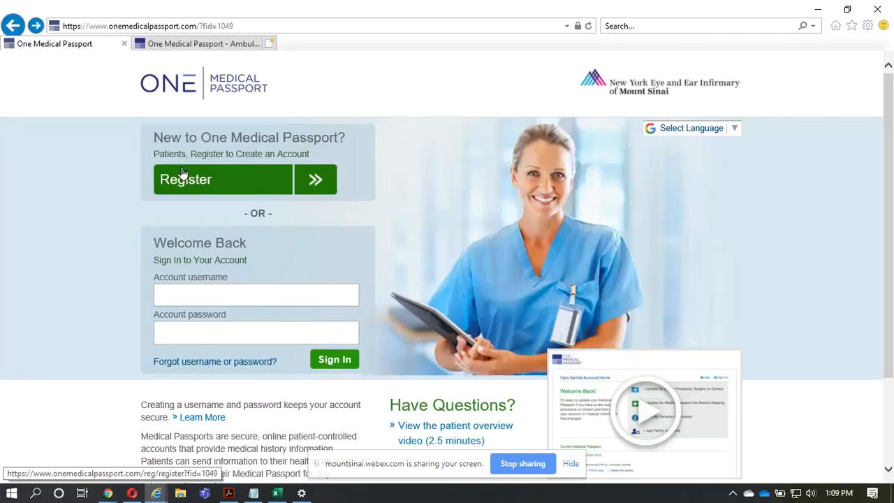
- Open the new patient registration form and examine its patient information, address, contact numbers and secure sign-in sections
click(182, 173)
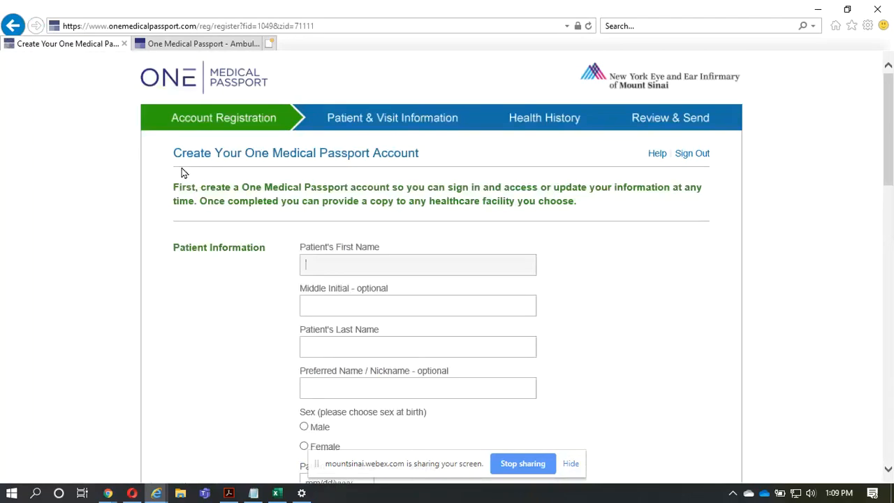
scroll(184, 173, down, 4)
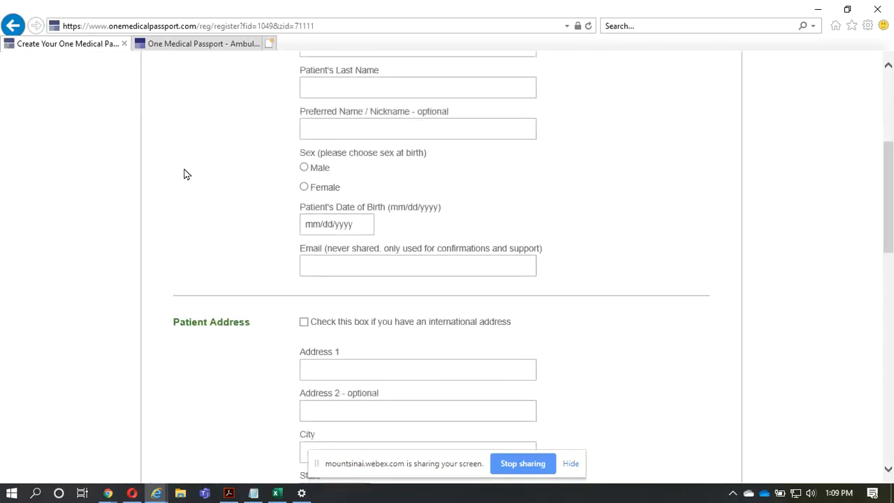
scroll(184, 173, down, 1)
scroll(183, 174, down, 2)
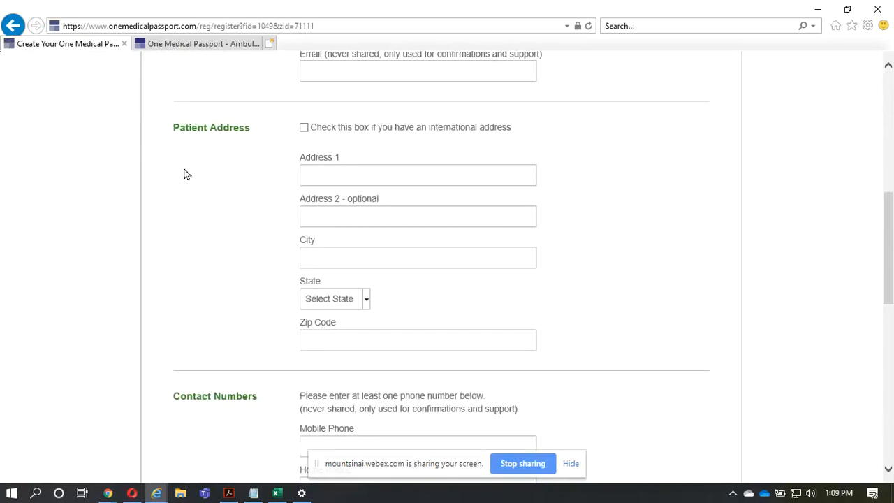
scroll(184, 173, down, 1)
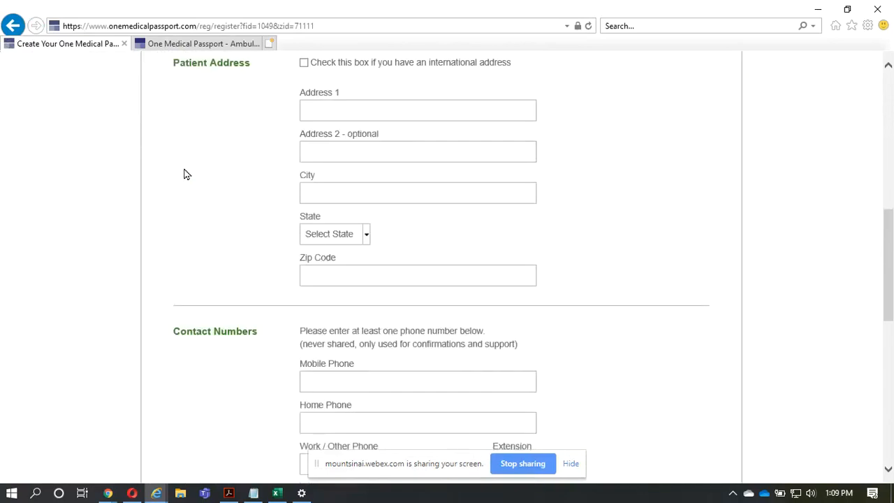
scroll(184, 174, down, 1)
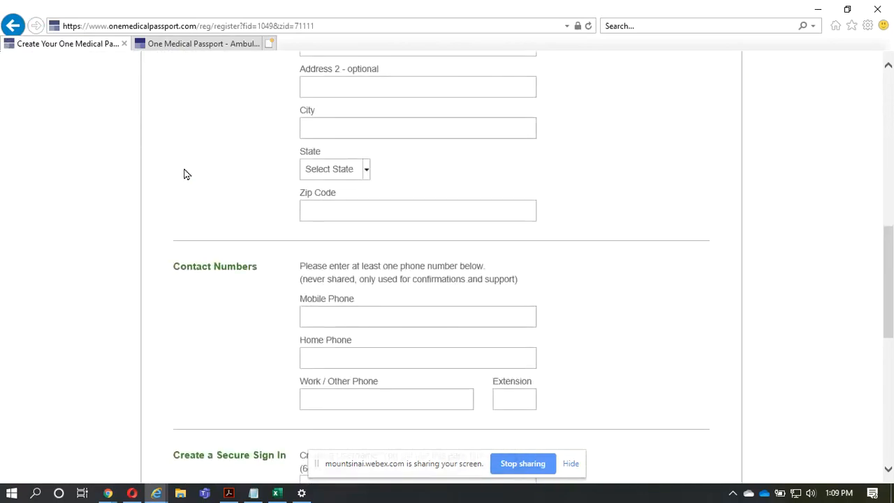
scroll(184, 173, down, 1)
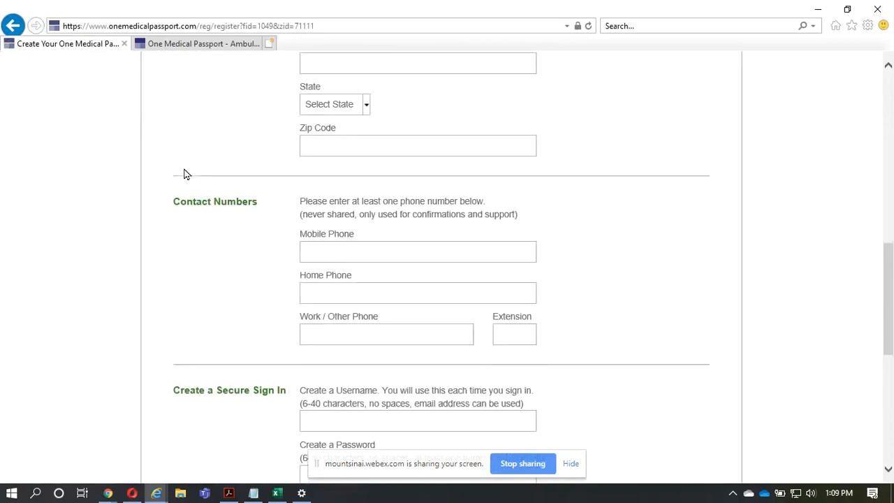
scroll(184, 173, down, 2)
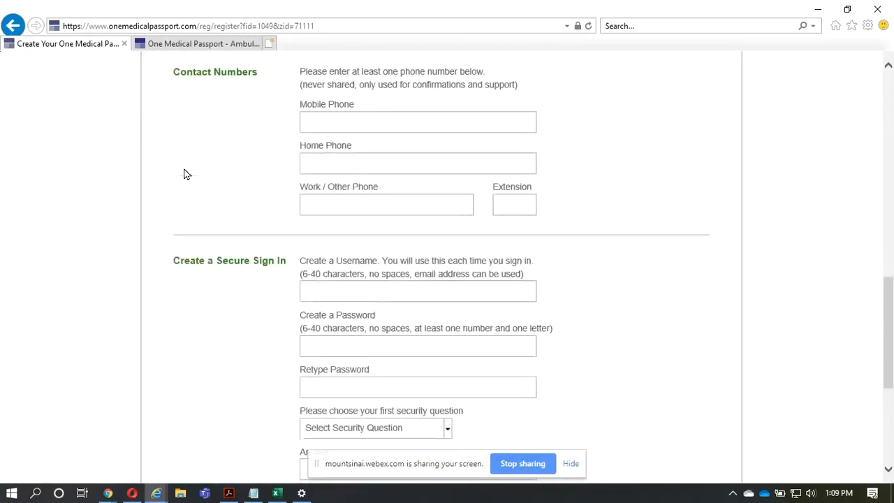
scroll(184, 173, down, 1)
scroll(183, 173, down, 1)
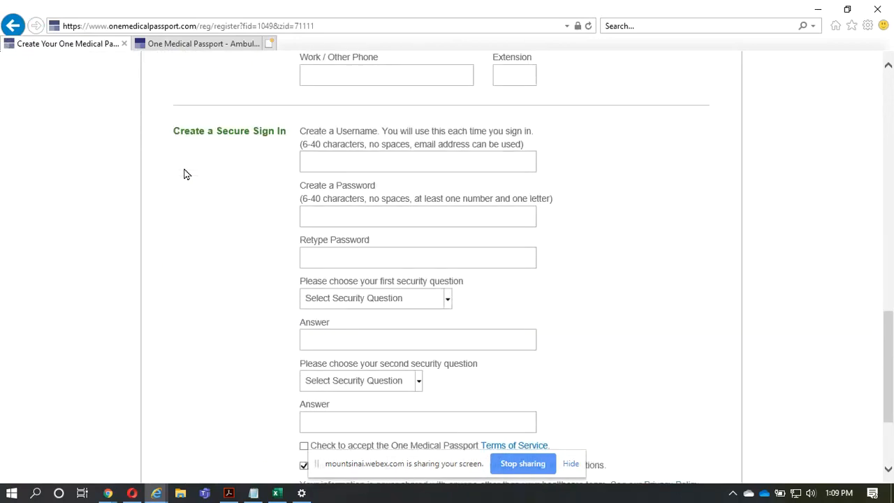
scroll(186, 174, down, 2)
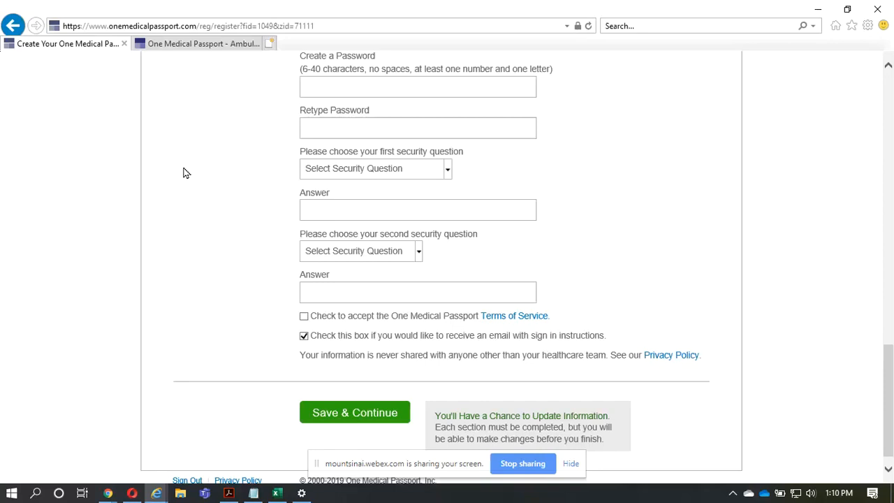
scroll(185, 172, up, 3)
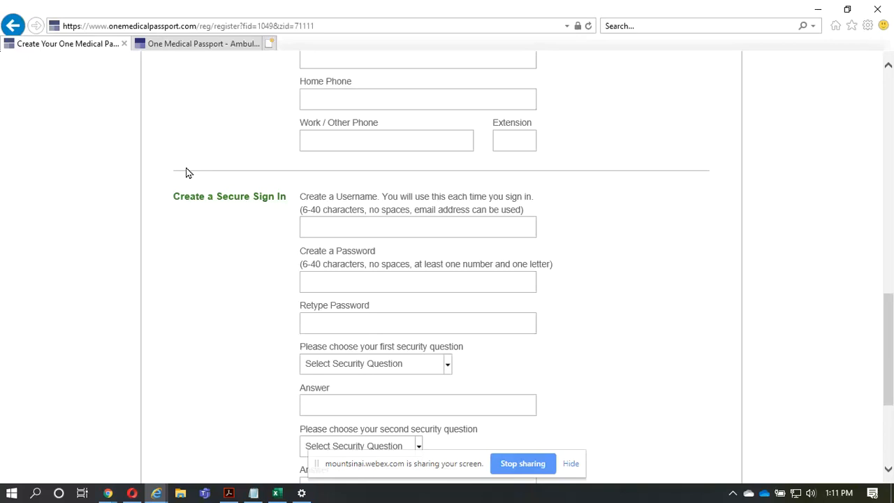
scroll(186, 173, down, 3)
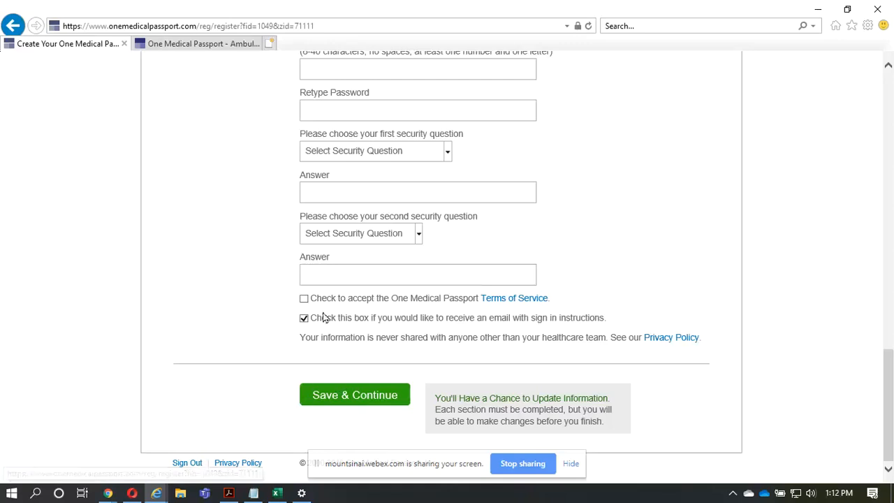
- Open the registration page's help, answer No to needing help with this page to view the issue form, and close it
scroll(460, 319, up, 1)
scroll(460, 319, up, 12)
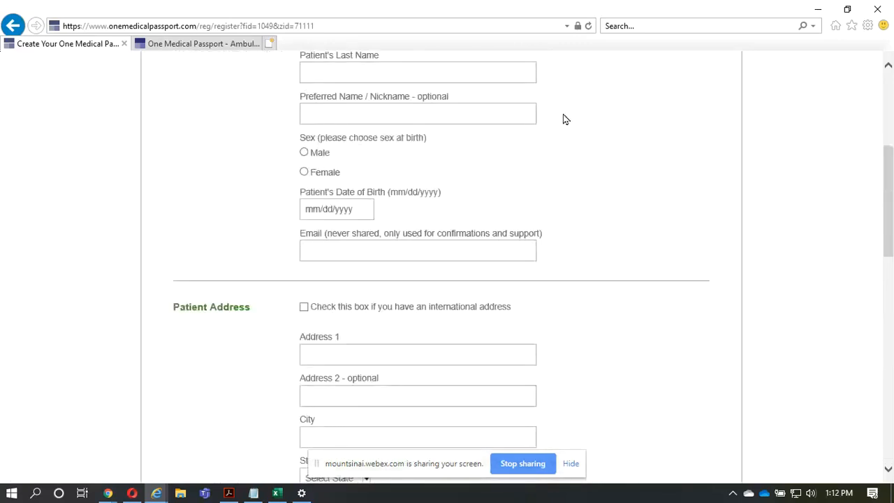
scroll(624, 95, up, 2)
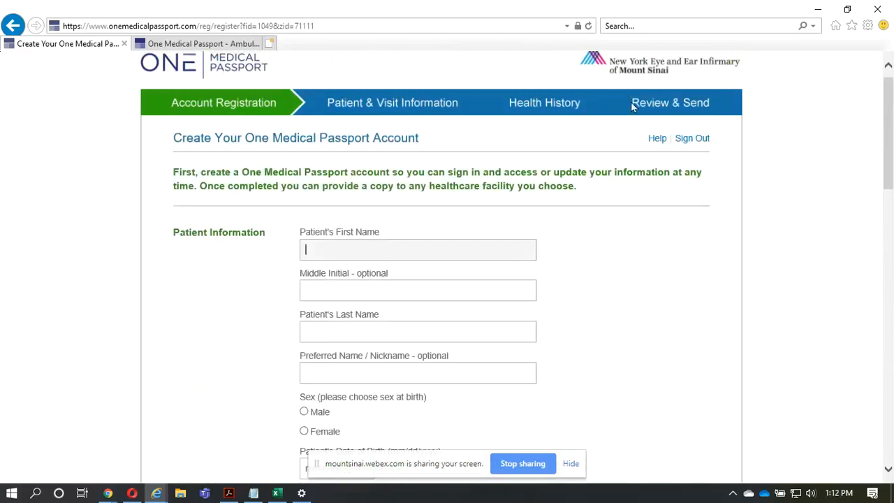
click(658, 139)
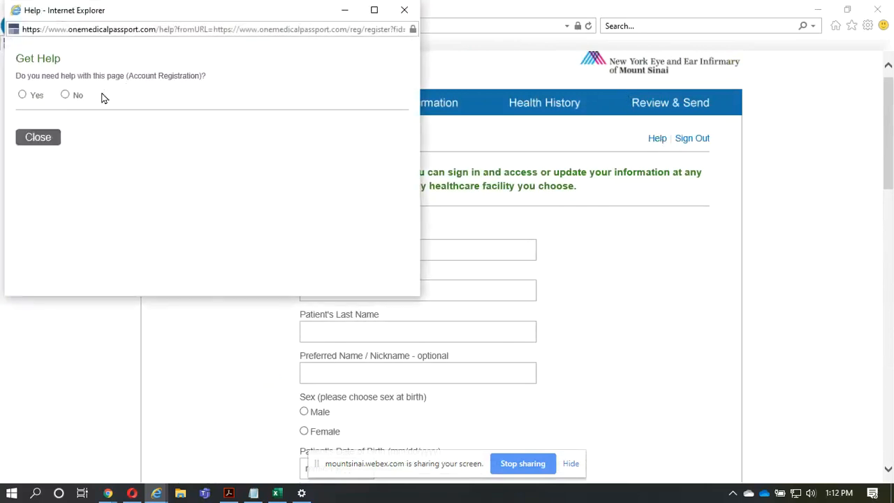
click(80, 96)
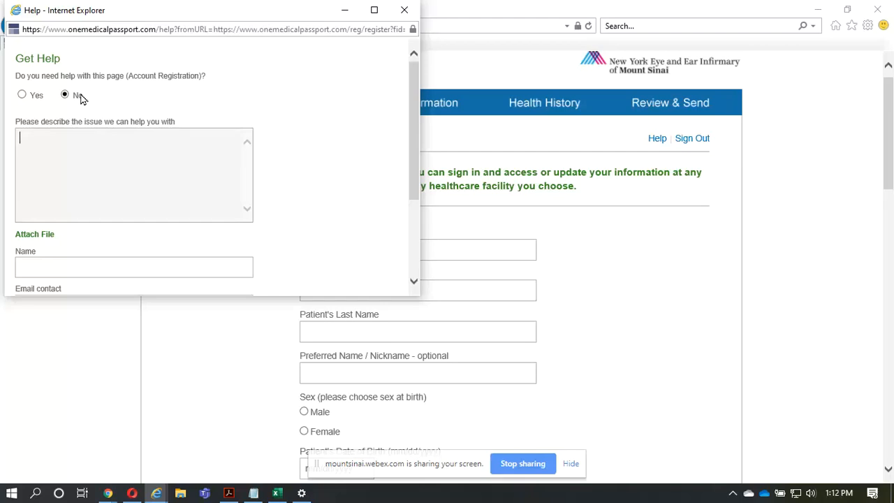
click(404, 8)
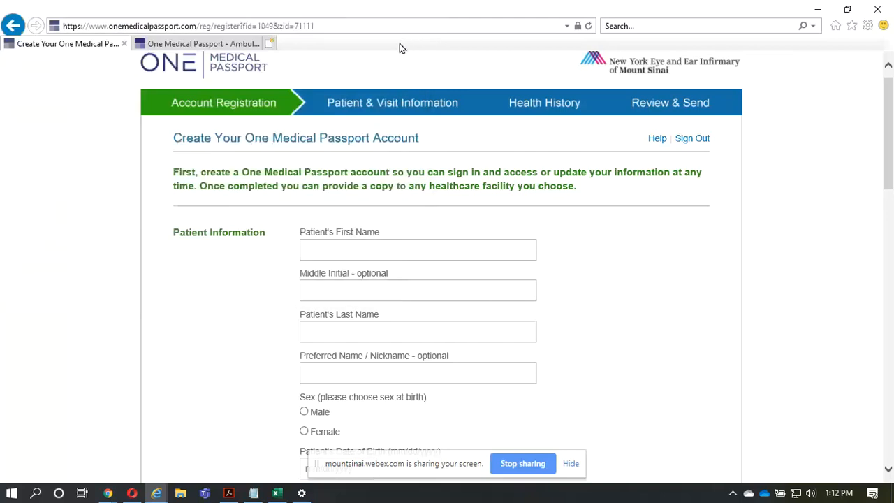
- Return to the patient home page, translate it into Spanish, and check the list of other available languages
key(alt+Left)
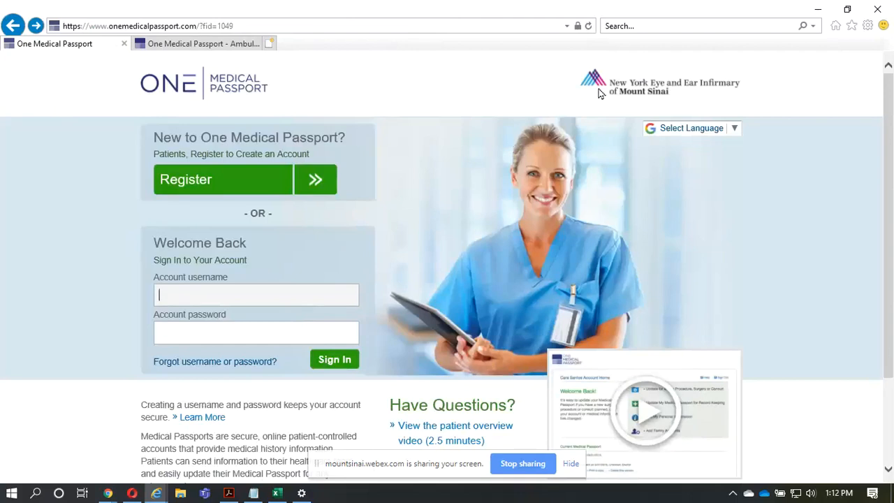
click(734, 133)
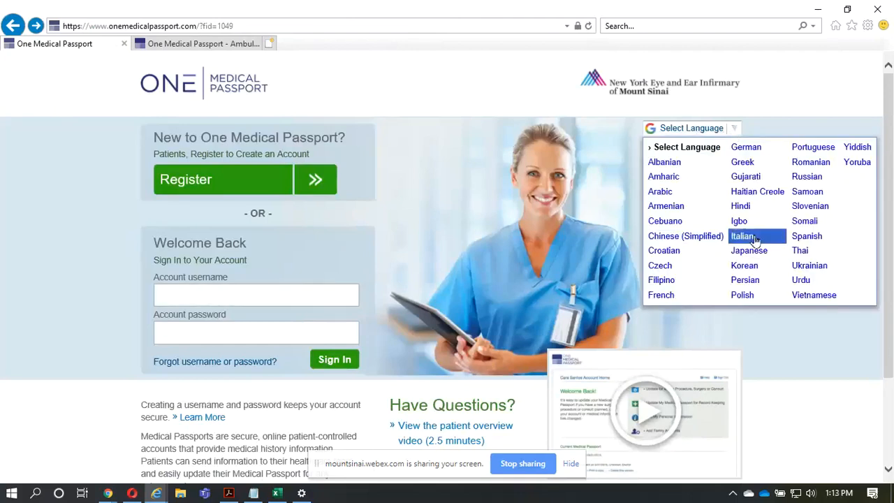
click(796, 242)
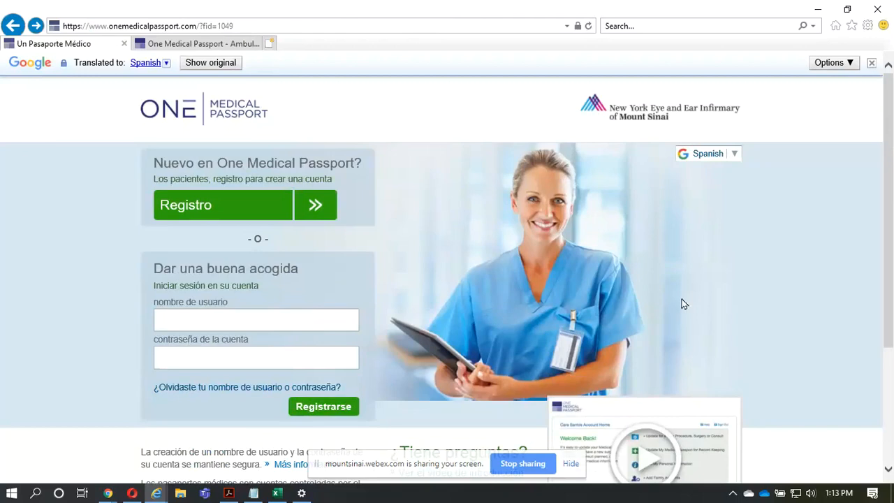
click(735, 155)
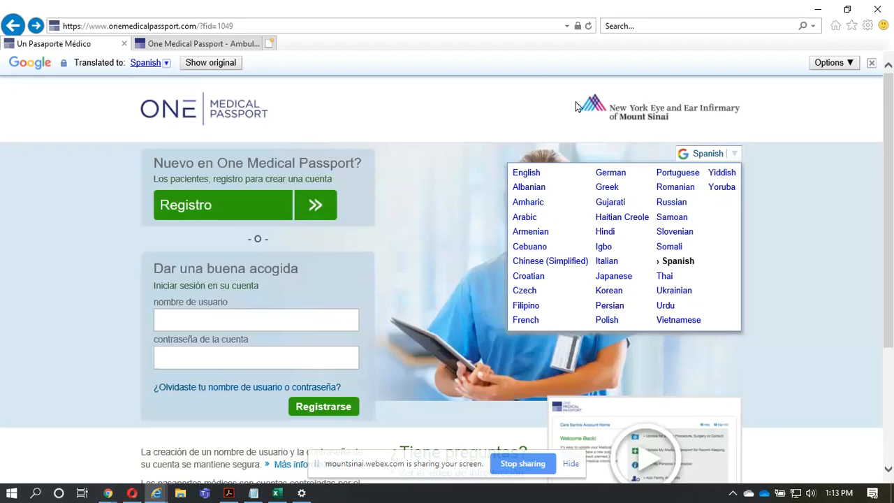
click(500, 75)
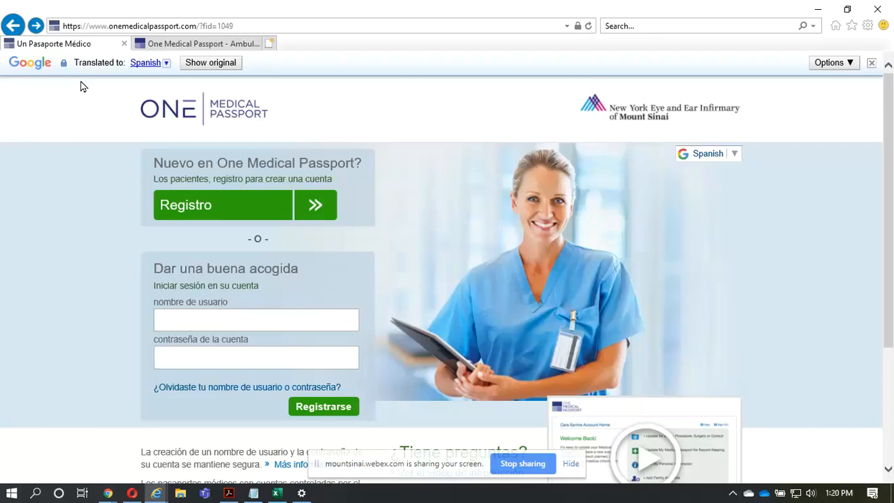
- Switch to the physician office portal in Opera and sign in with the prefilled staff credentials
key(alt+Tab)
key(alt+Tab)
key(alt+Tab)
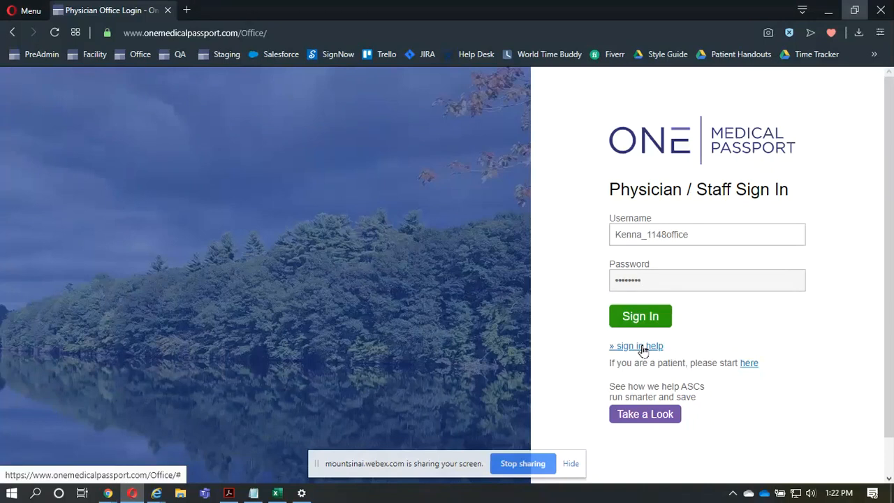
click(640, 316)
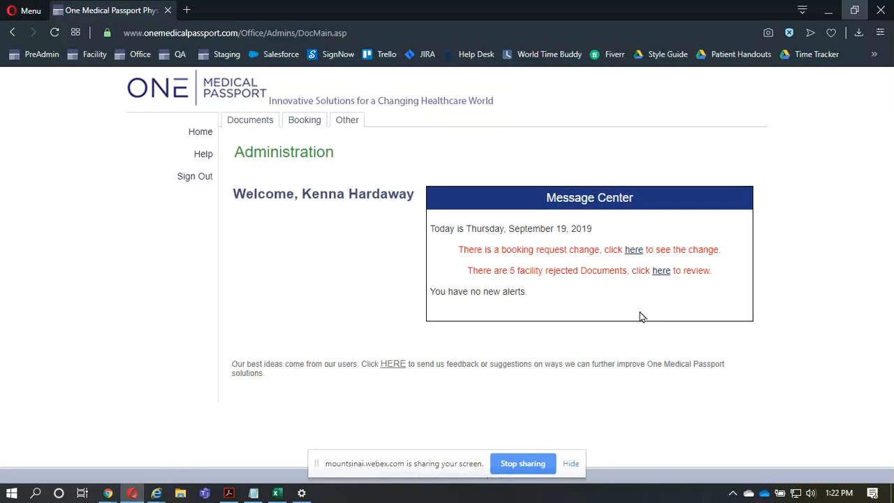
- Open the procedure request page in the booking area
click(317, 127)
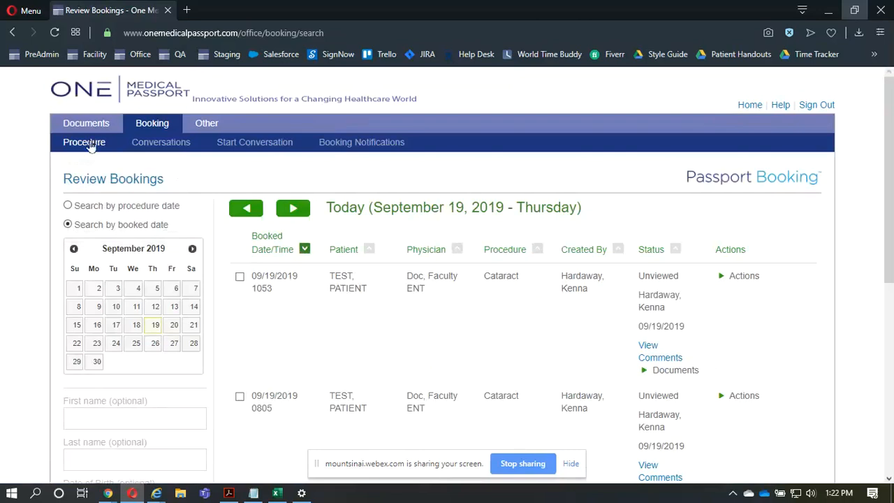
mouse_move(89, 145)
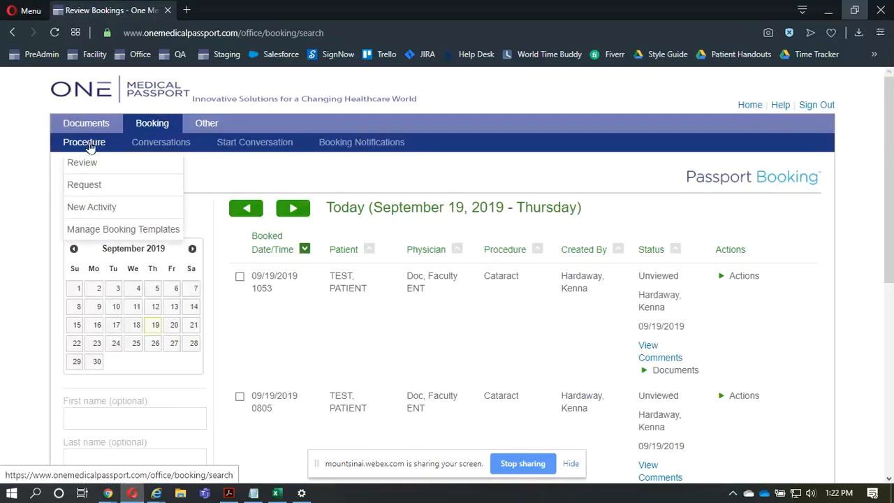
click(89, 184)
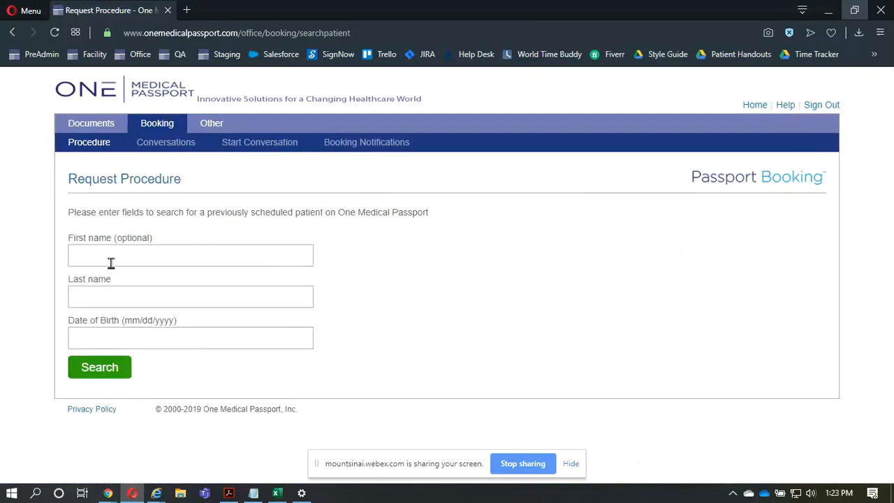
- Search for previously scheduled patients with the last name "test"
click(109, 288)
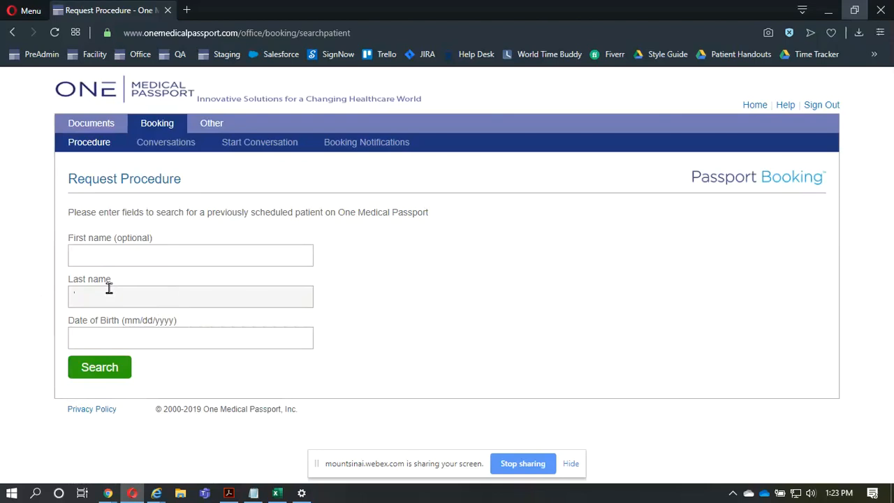
text(test)
key(Tab)
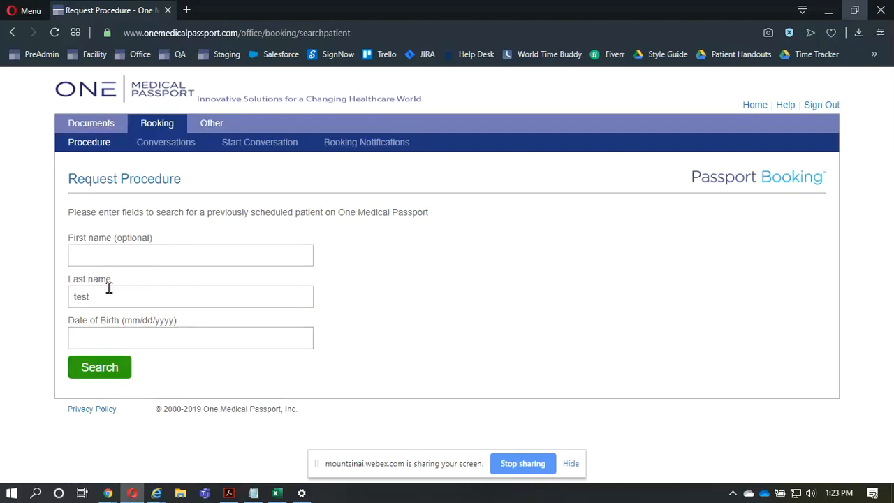
click(86, 362)
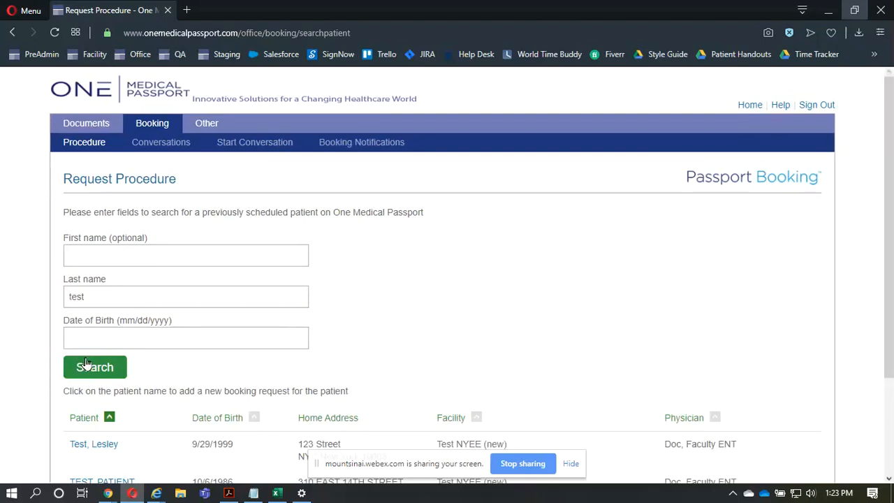
- Start a booking request for the first patient in the search results and select Doc, Faculty ENT as the physician
scroll(86, 362, down, 3)
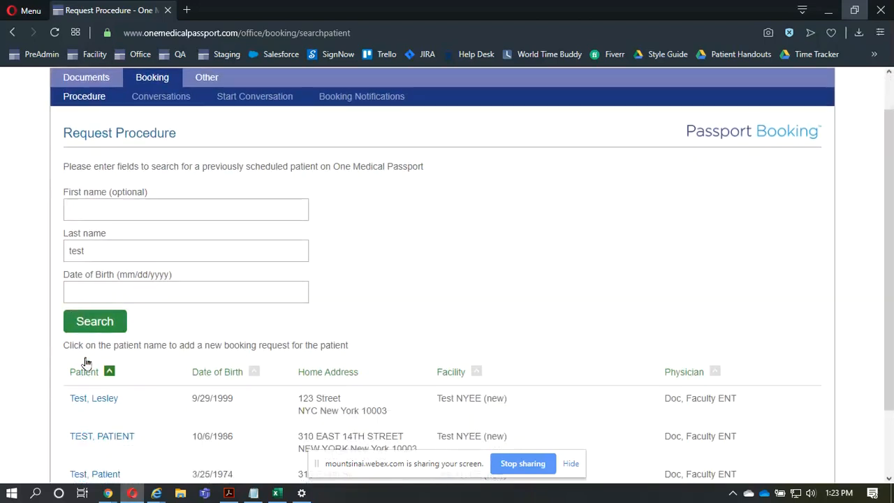
scroll(85, 361, down, 1)
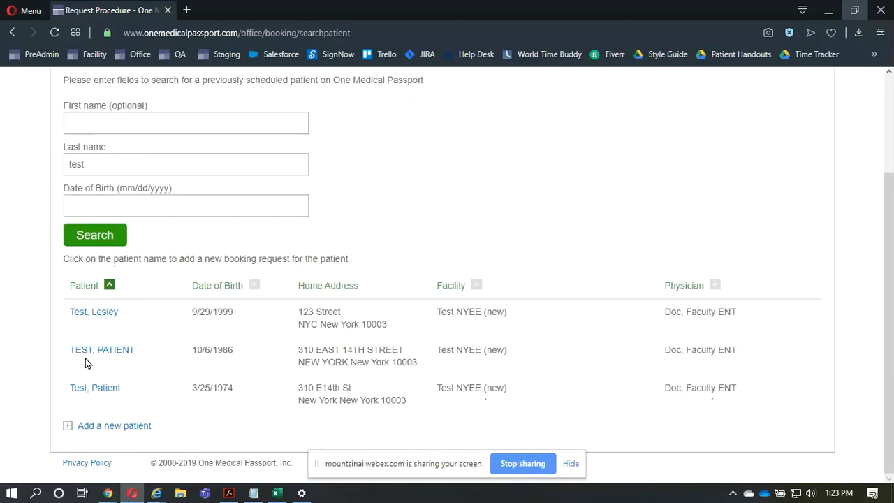
click(114, 317)
key(ctrl)
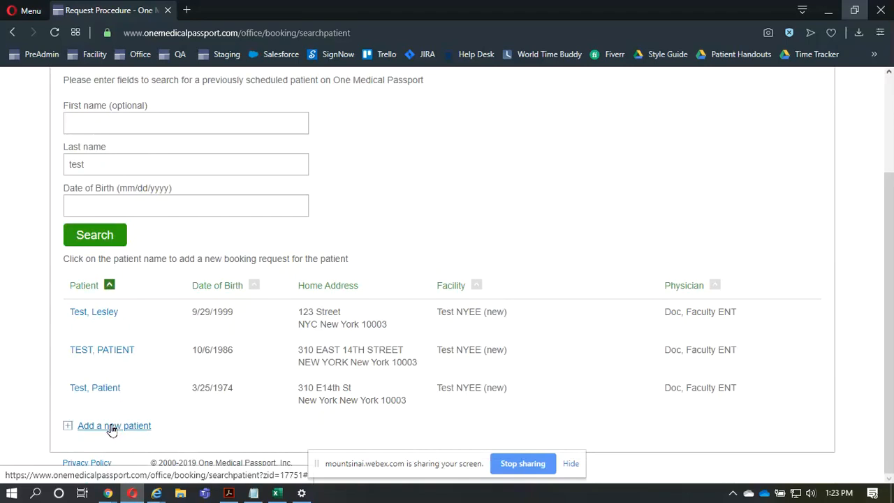
click(114, 316)
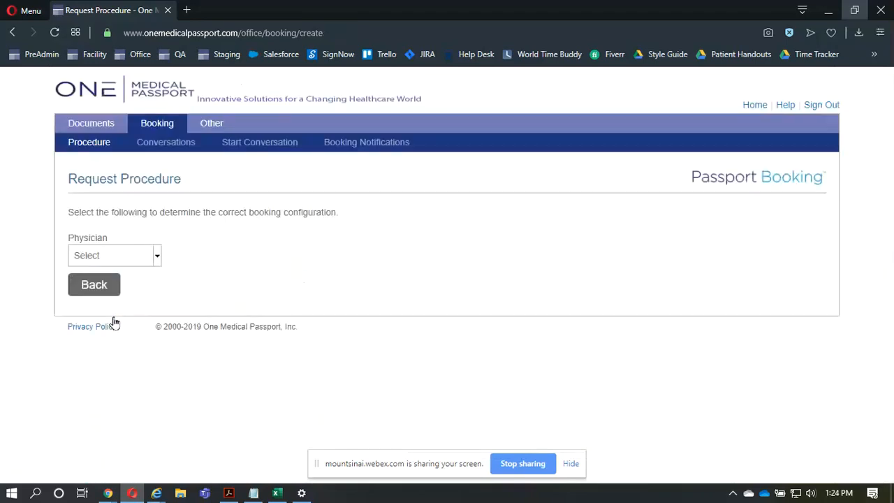
click(106, 252)
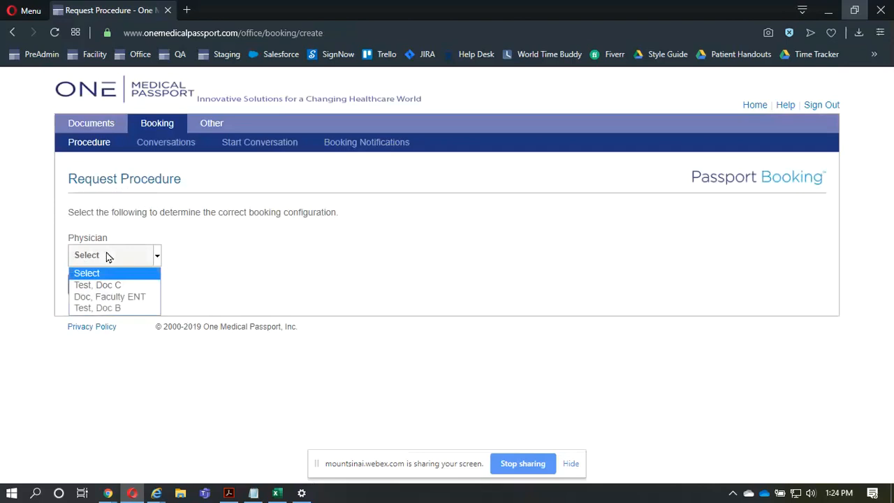
click(123, 297)
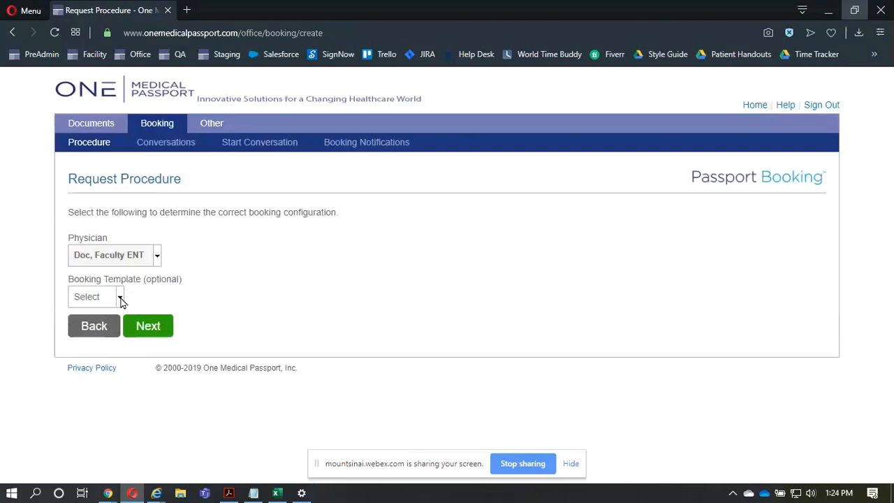
- Apply the Cataract booking template to the procedure request and continue to the booking form
click(118, 299)
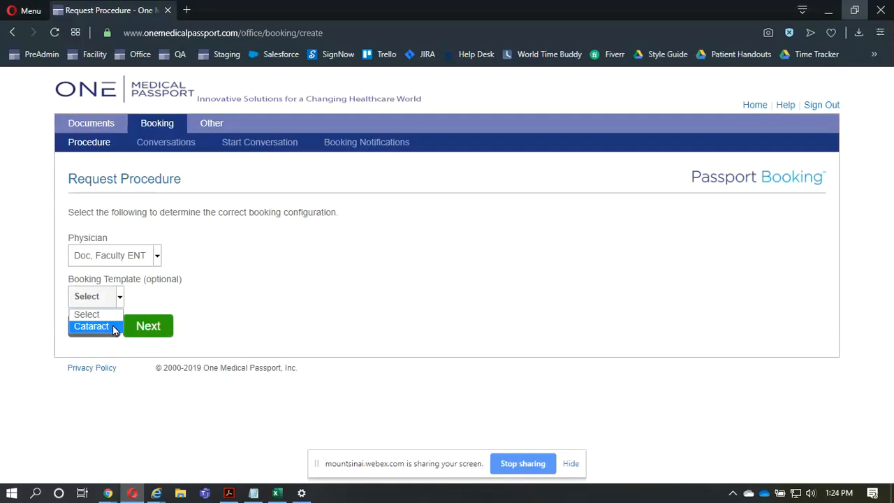
click(112, 326)
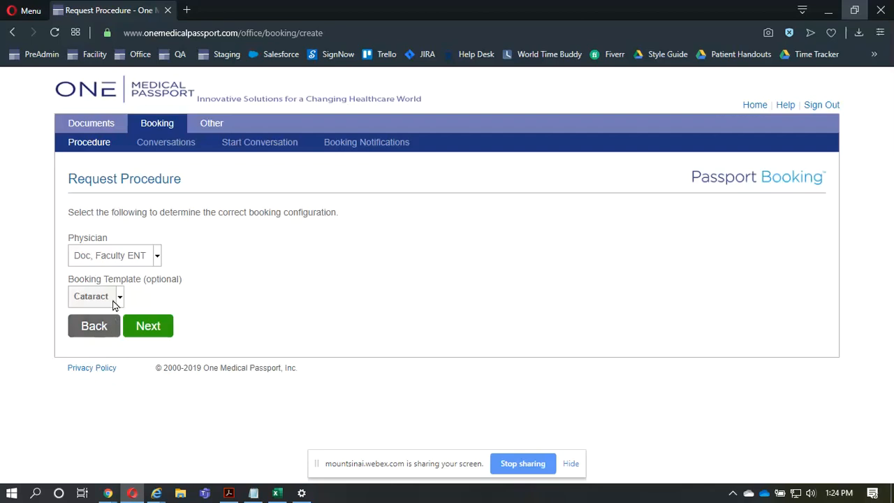
click(116, 305)
click(164, 332)
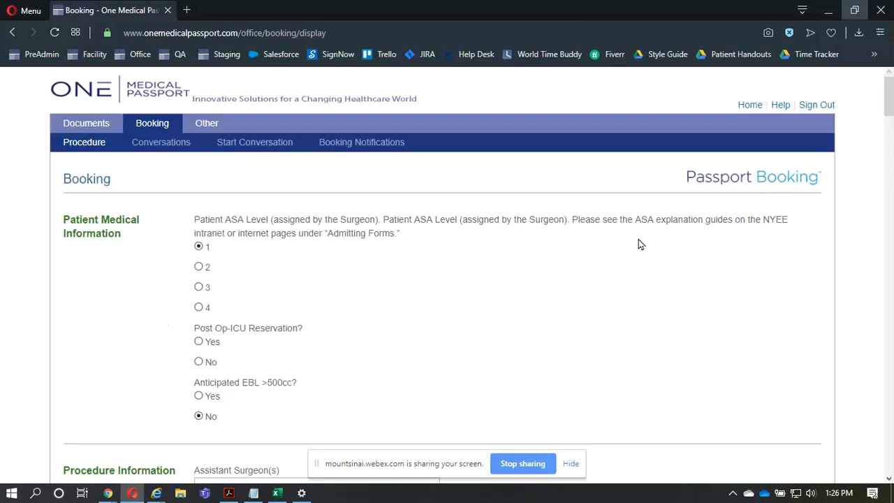
- Answer No to the Post Op-ICU reservation question and set the surgical site to Left
click(720, 221)
click(213, 363)
scroll(199, 397, down, 1)
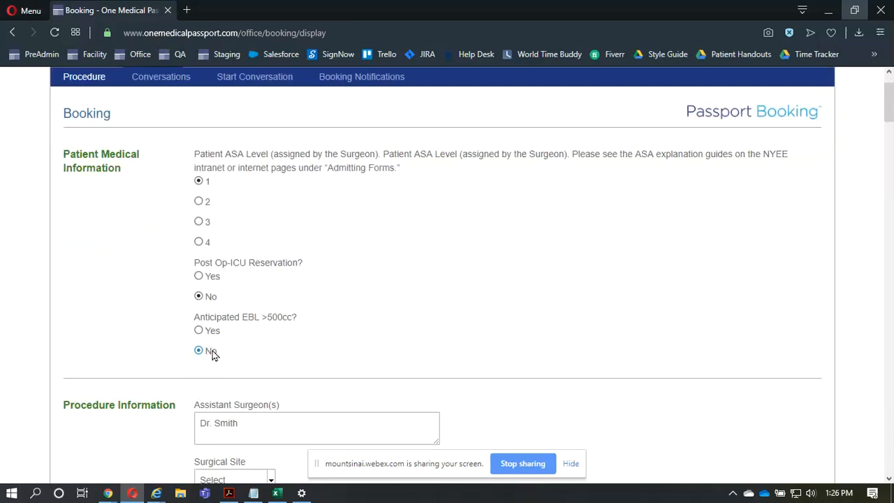
key(ctrl)
scroll(213, 353, down, 5)
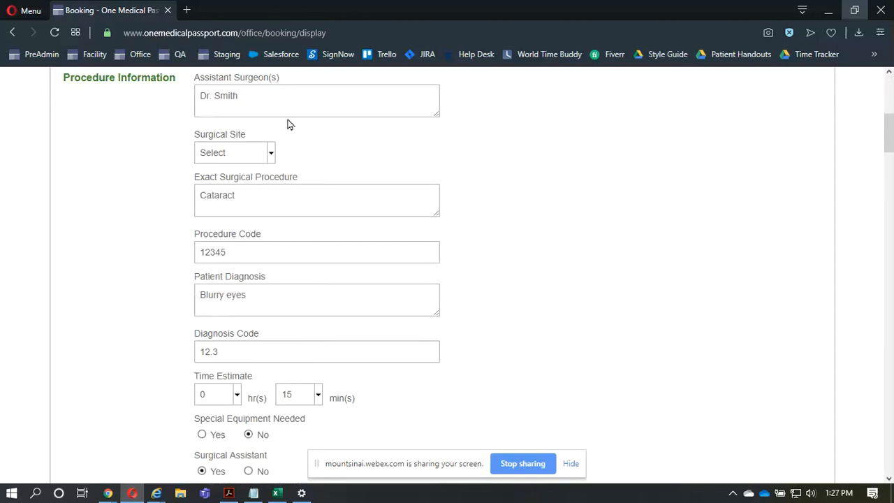
click(263, 154)
click(251, 183)
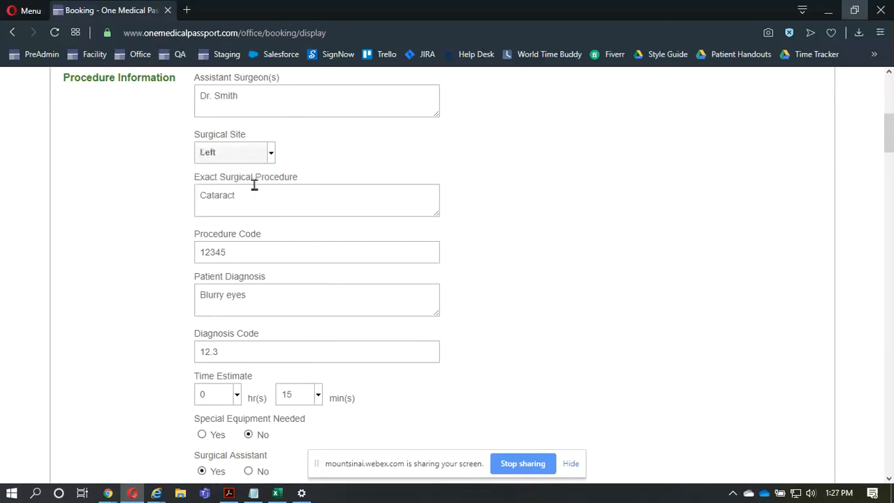
- Add 09876 as a second procedure code after 12345, separated by a space
click(333, 247)
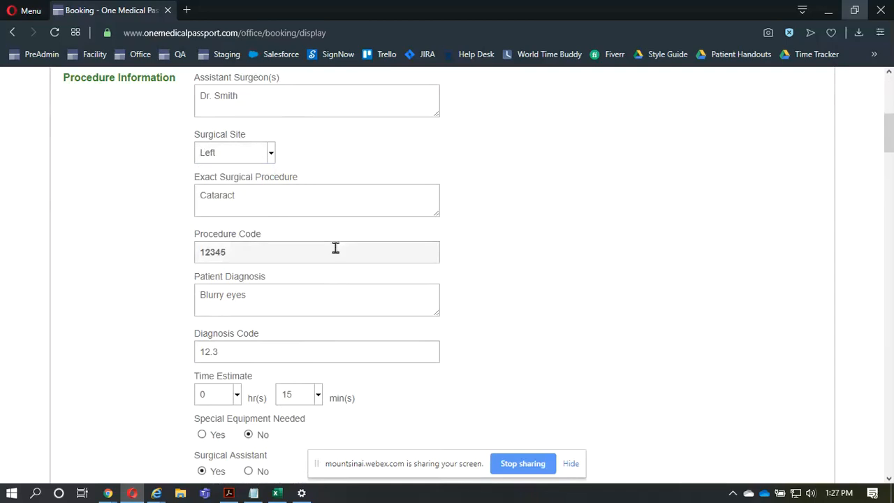
text(-09876)
key(Left)
key(Left)
key(Left)
key(Left)
key(Left)
key(BackSpace)
- Set Surgical Assistant to No and place the cursor in the optional procedure comments
scroll(327, 366, down, 2)
scroll(279, 321, up, 1)
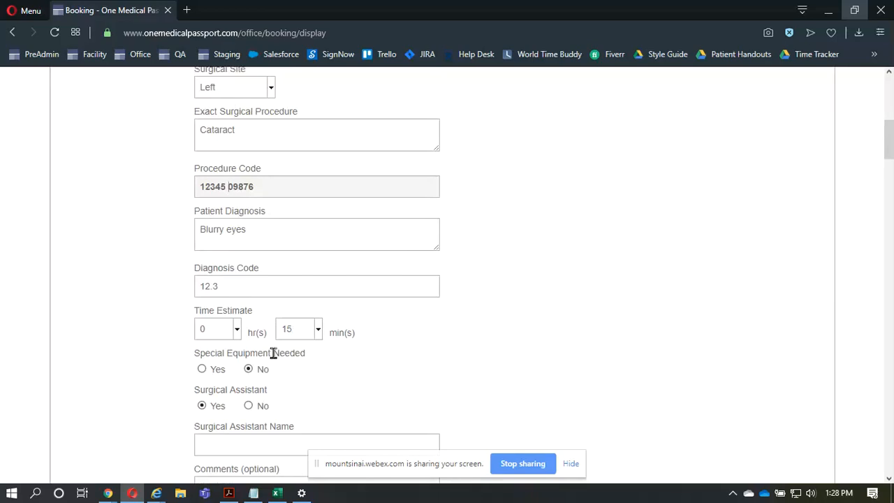
scroll(273, 353, down, 2)
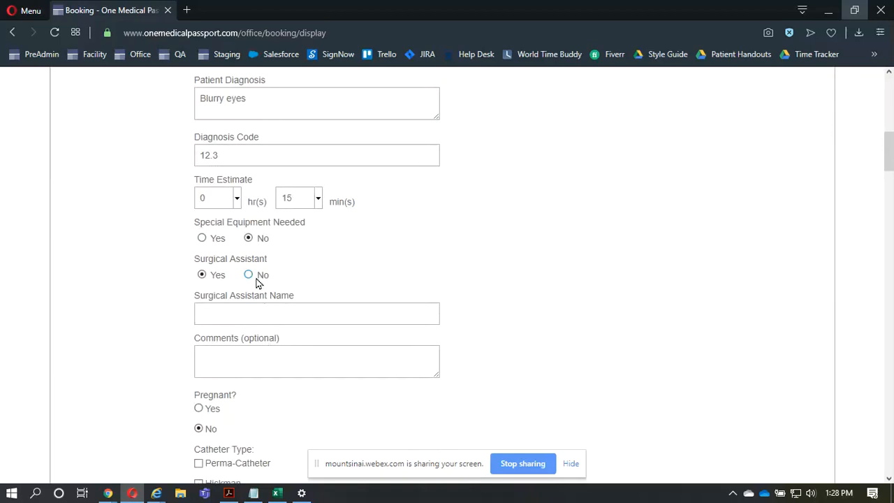
click(257, 279)
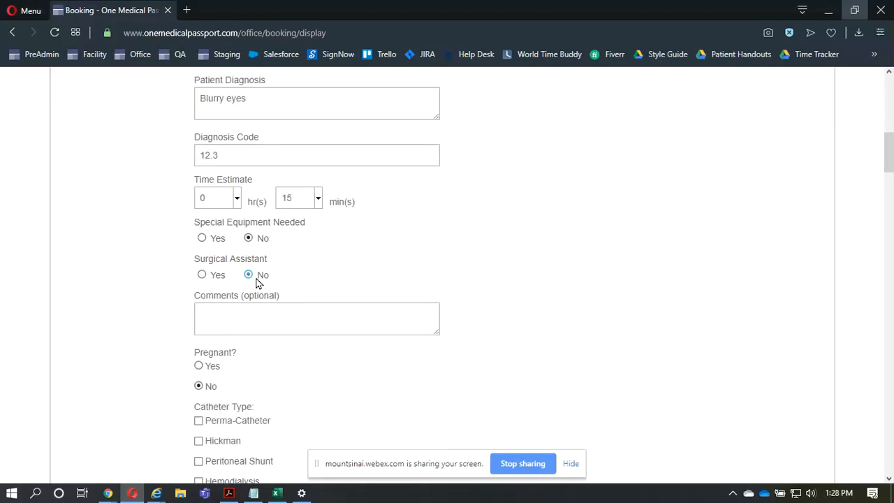
click(286, 308)
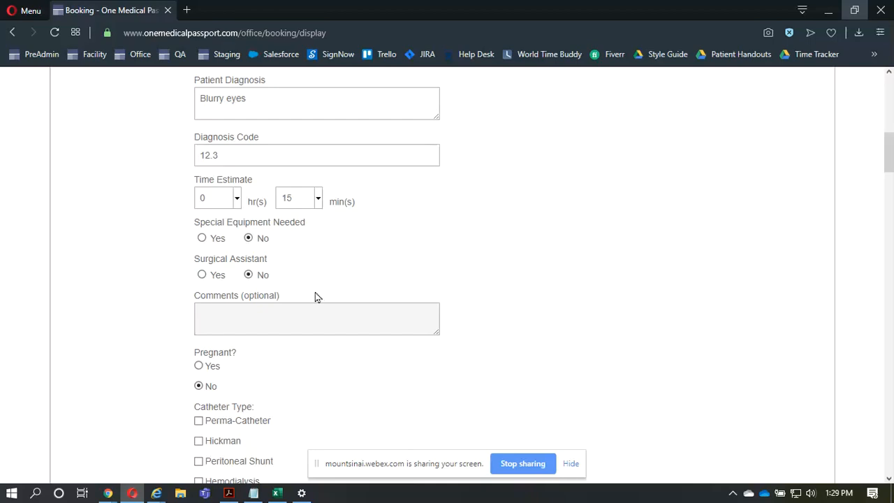
click(317, 309)
- Review the template's prefilled pregnancy, catheter type, monitoring and equipment selections in the procedure information
scroll(319, 300, down, 3)
scroll(321, 301, down, 1)
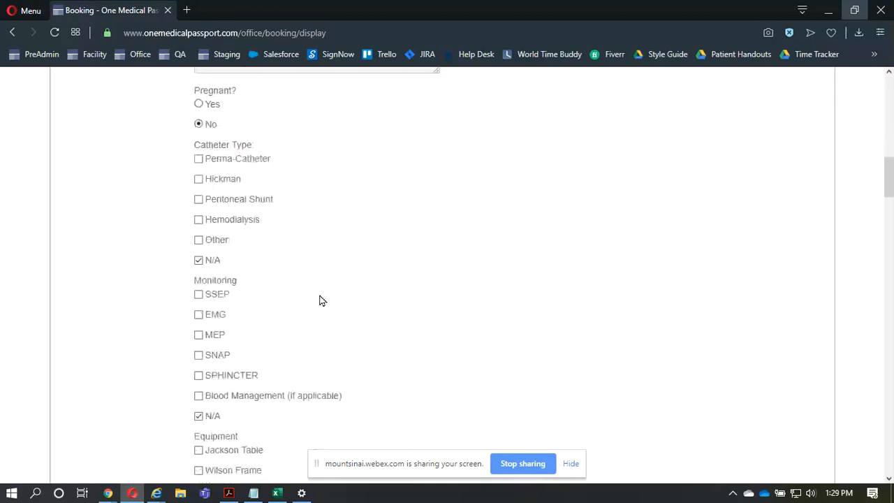
scroll(321, 300, down, 2)
scroll(320, 301, down, 1)
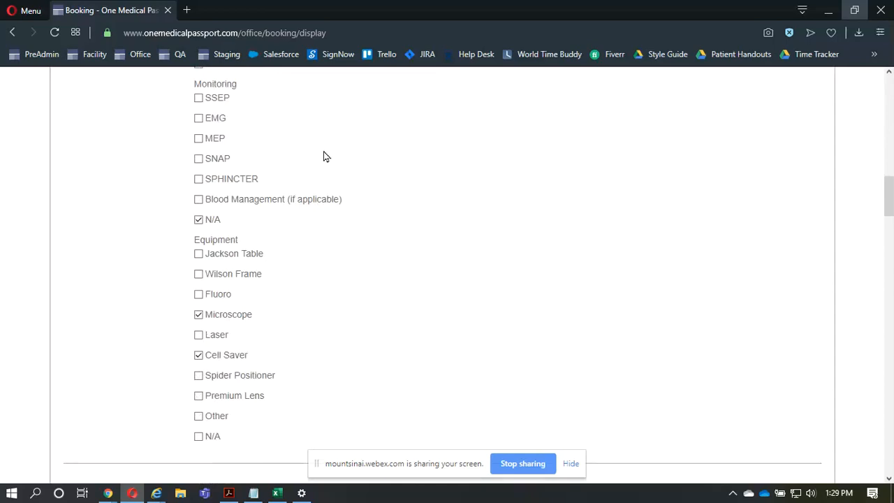
scroll(323, 156, up, 5)
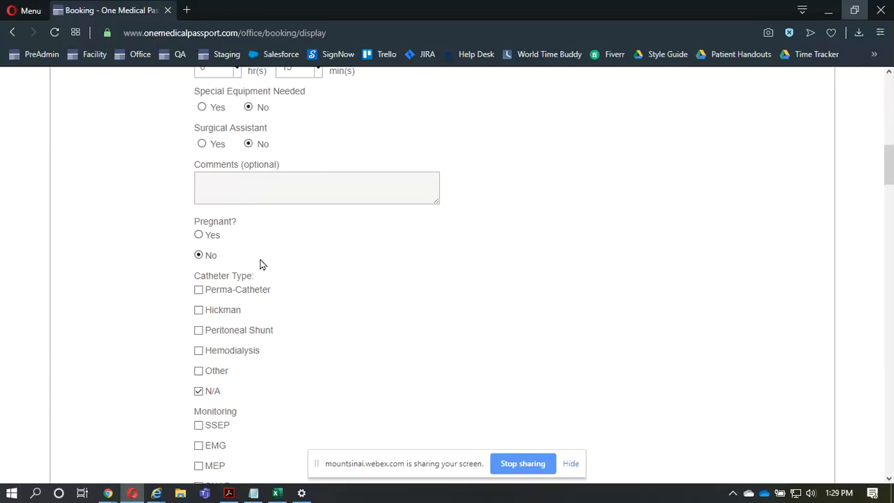
scroll(276, 379, down, 1)
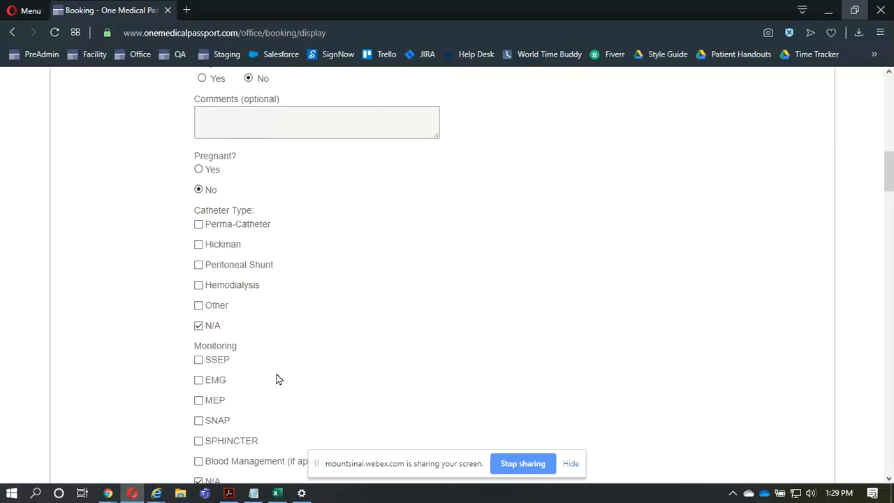
scroll(276, 379, down, 1)
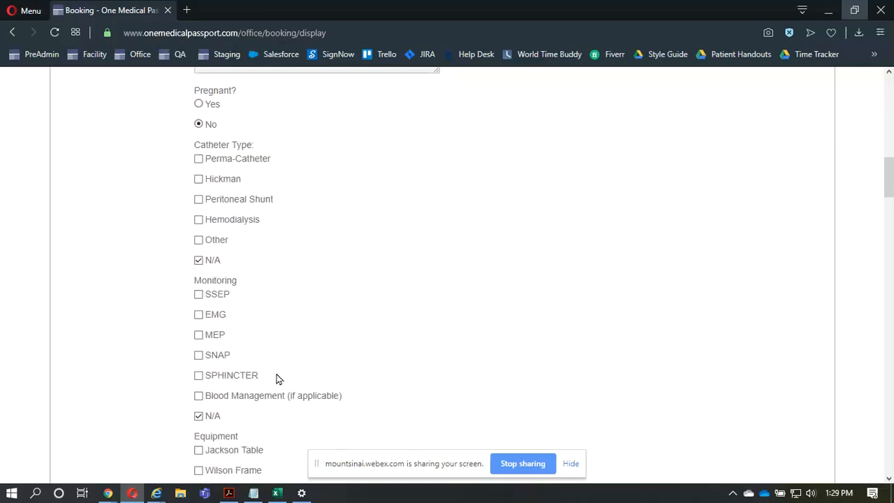
scroll(276, 378, down, 1)
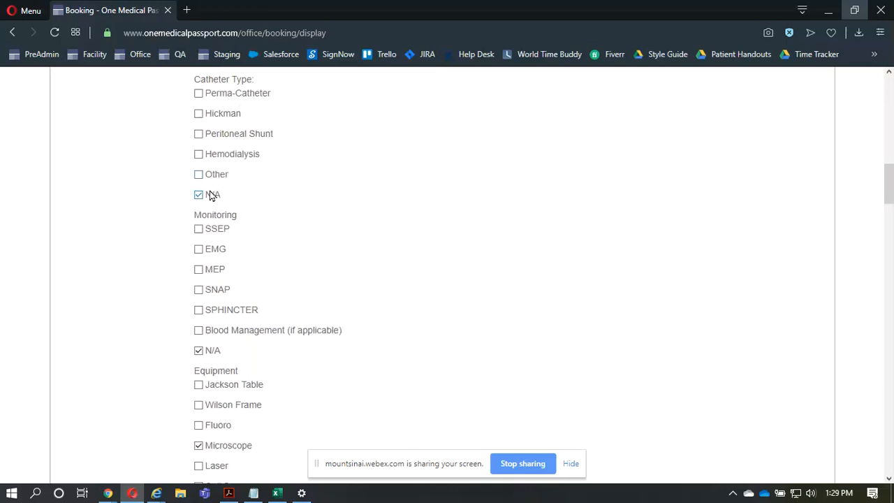
scroll(284, 281, down, 3)
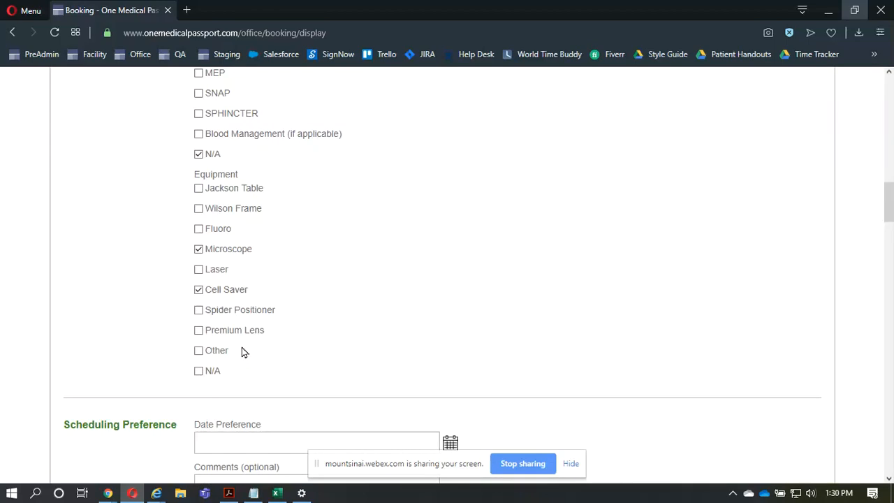
- Set the scheduling date preference to 09/26/2019
scroll(320, 335, down, 2)
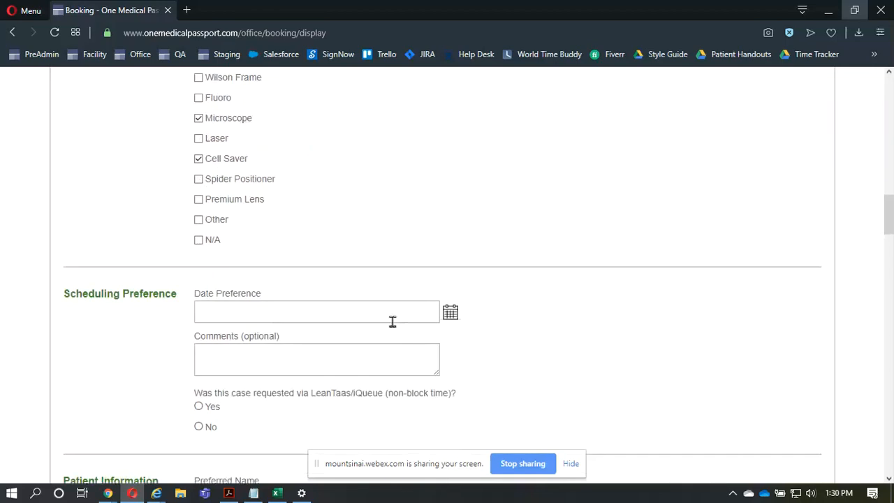
click(393, 322)
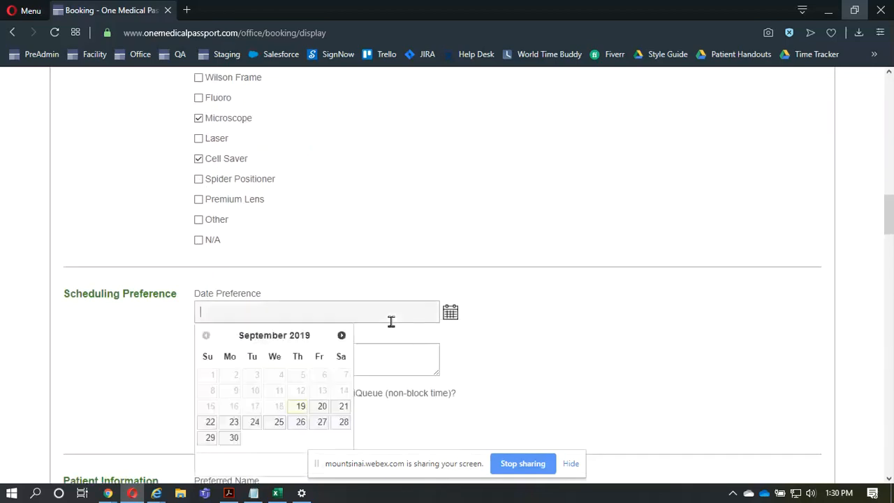
click(301, 427)
- Enter "1ST CASE" as the scheduling comment and answer No to the LeanTaas/iQueue non-block time question
scroll(300, 429, down, 1)
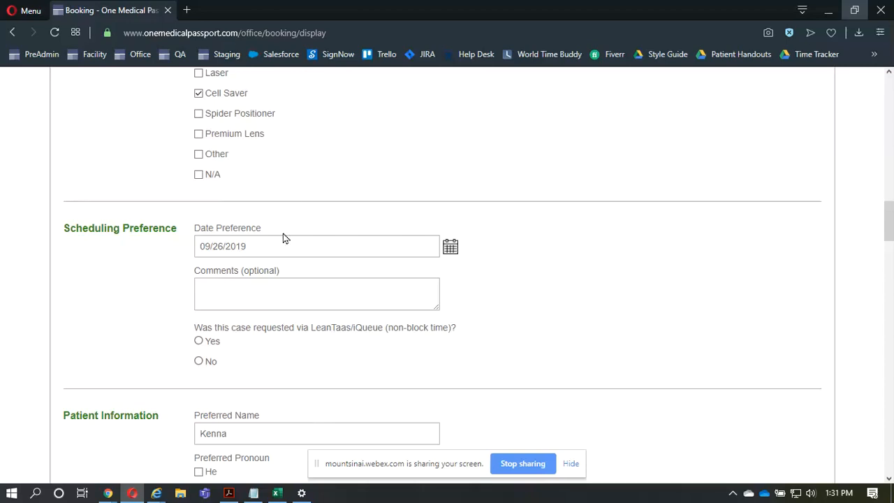
click(280, 294)
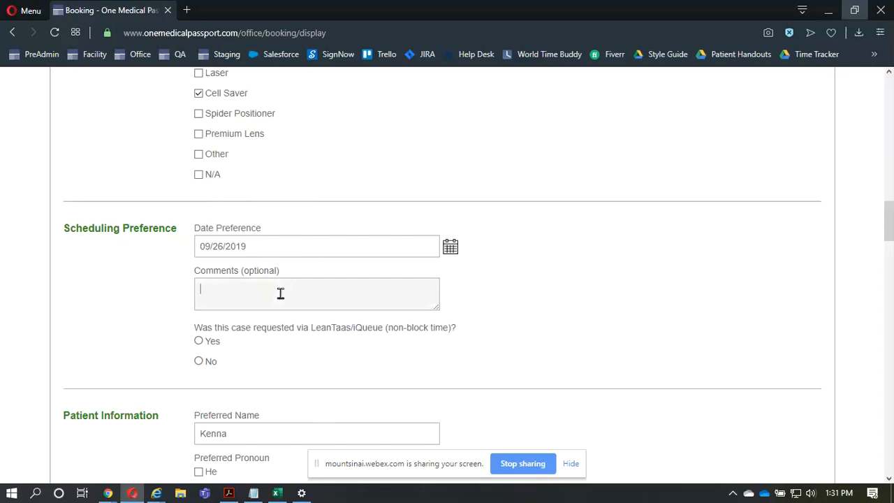
text(1ST CASE)
scroll(286, 308, down, 2)
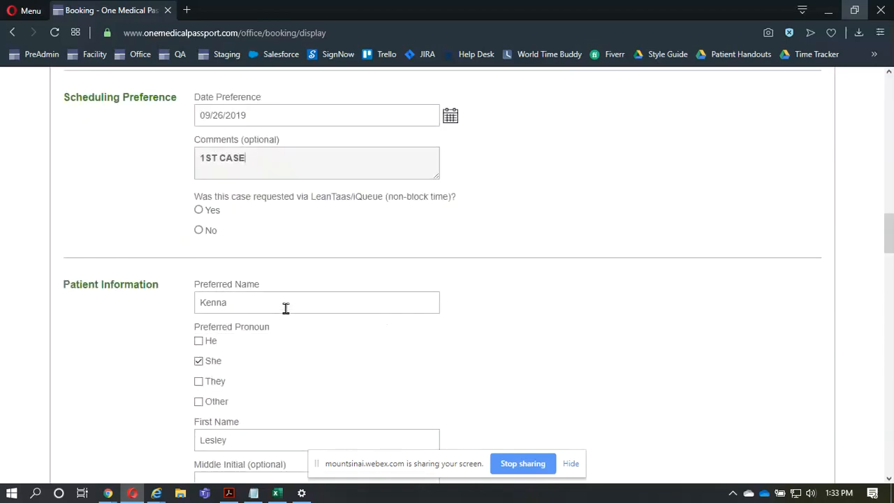
click(207, 234)
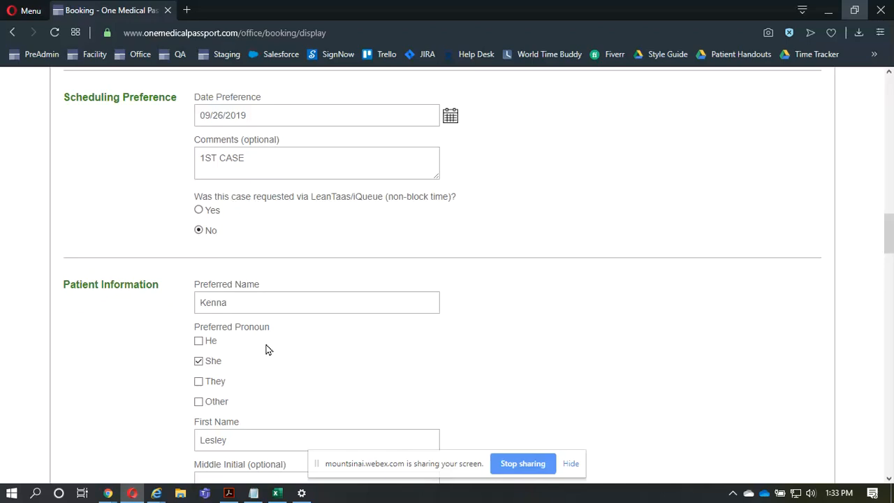
- Review the prefilled patient information, including preferred name, pronoun, demographics, address and e-mail
scroll(266, 352, down, 1)
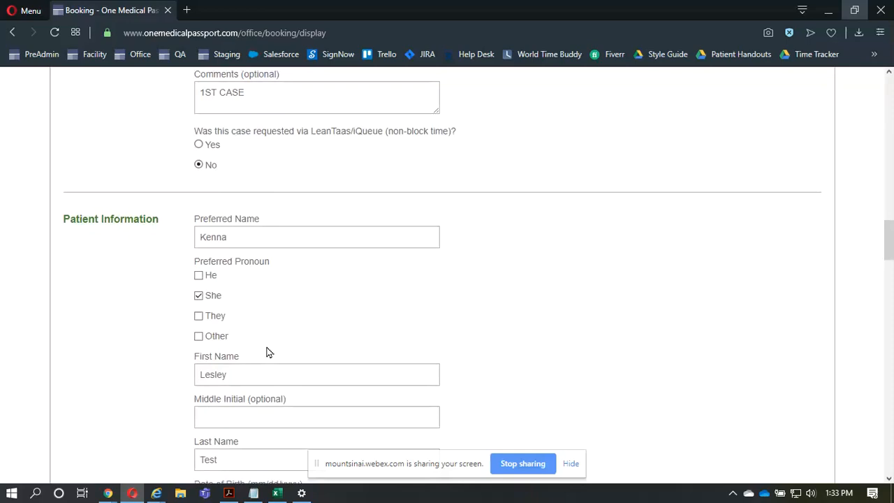
scroll(266, 351, down, 3)
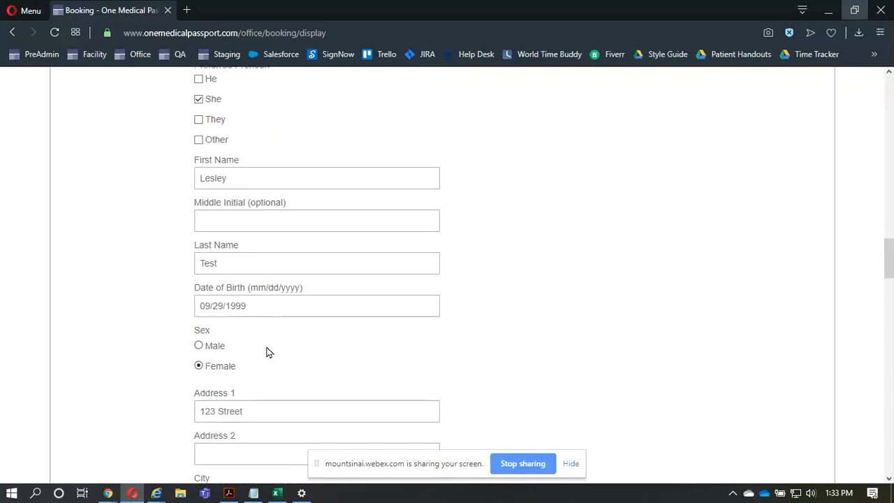
scroll(266, 352, down, 1)
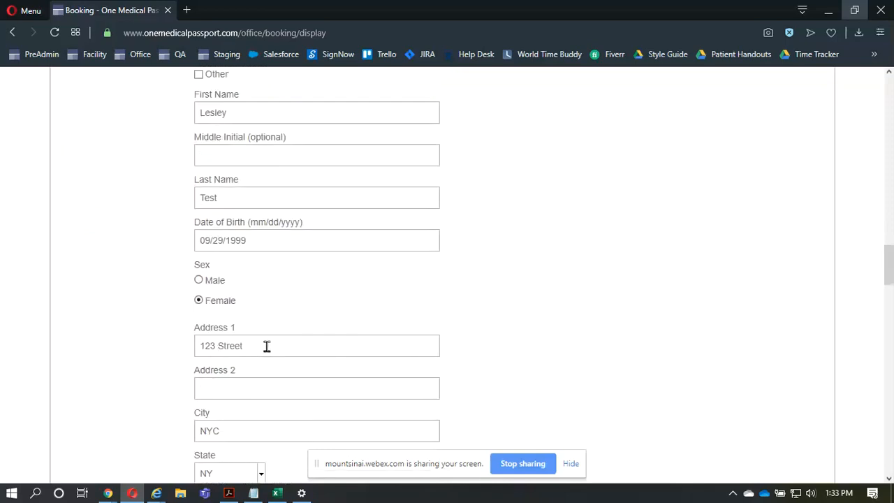
scroll(266, 346, down, 1)
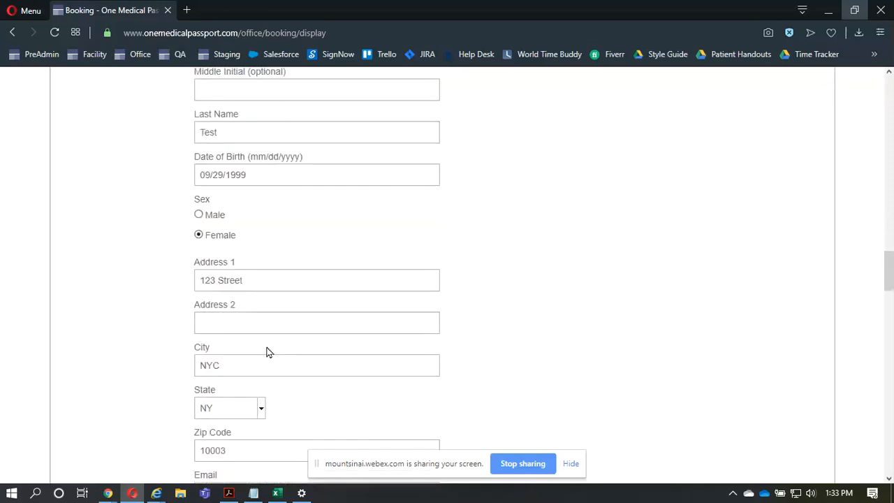
scroll(266, 352, down, 1)
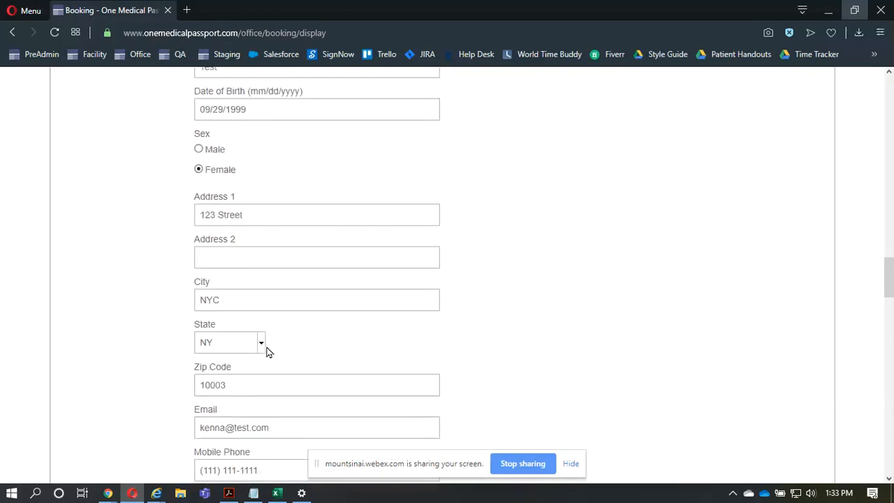
scroll(245, 380, down, 1)
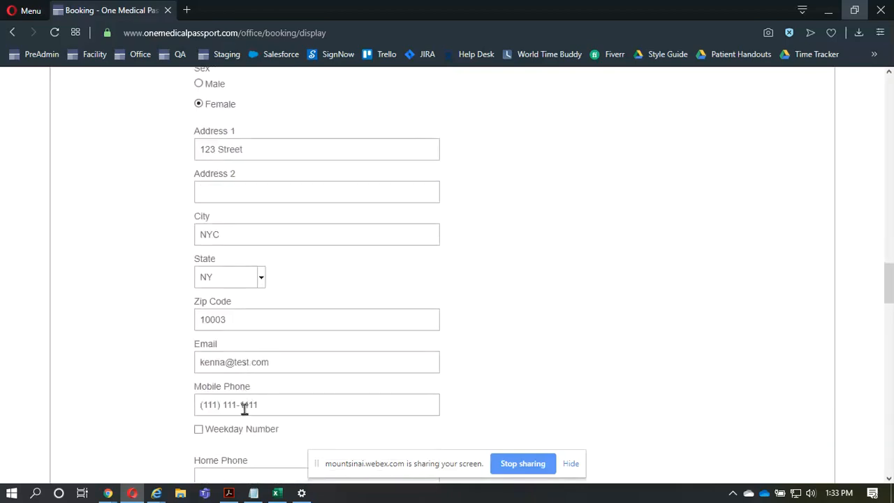
click(237, 362)
- Start selecting the existing entry in the patient's SSN# field for editing
scroll(238, 362, down, 3)
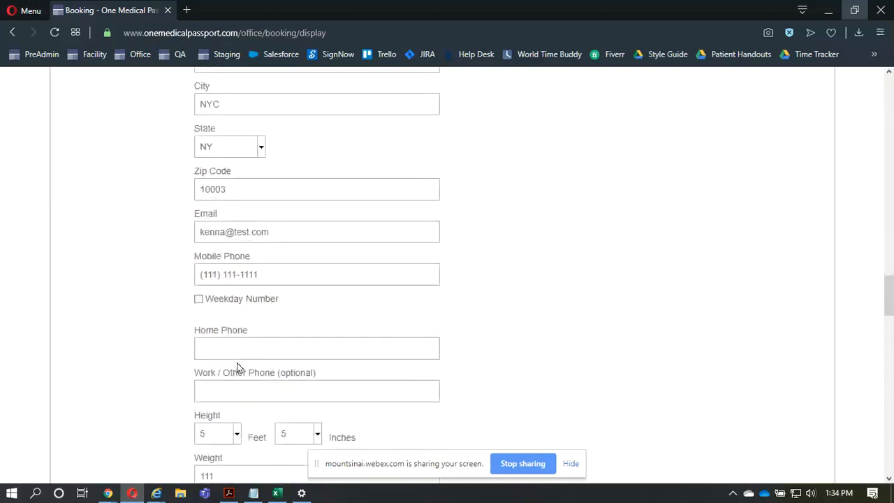
scroll(238, 365, down, 2)
click(238, 362)
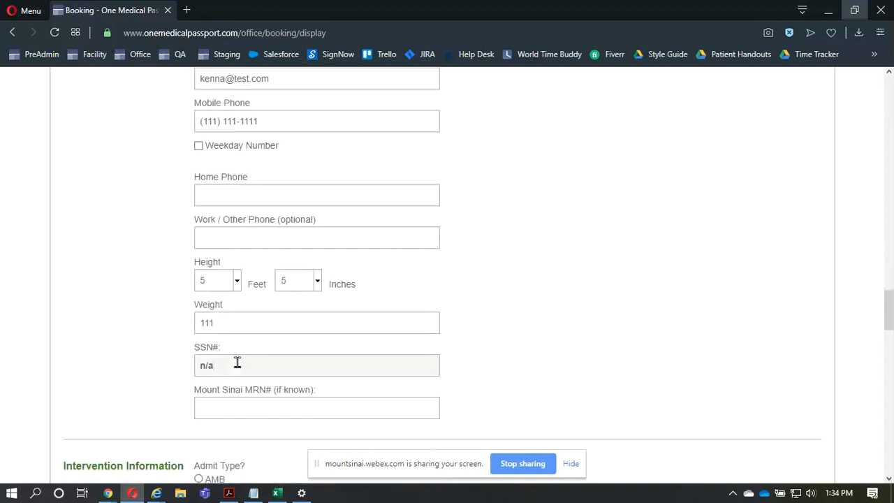
key(shift+Left)
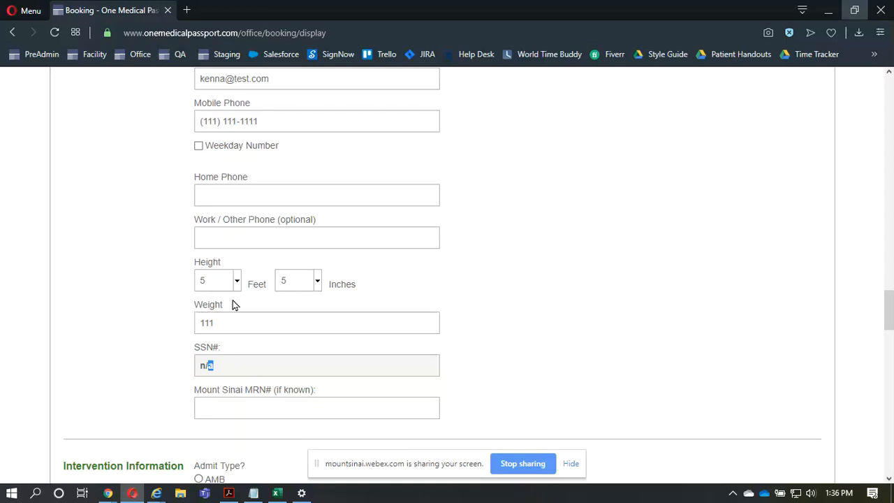
- Remove Nerve Block from the anesthesia methods in the Intervention Information section
scroll(234, 305, down, 1)
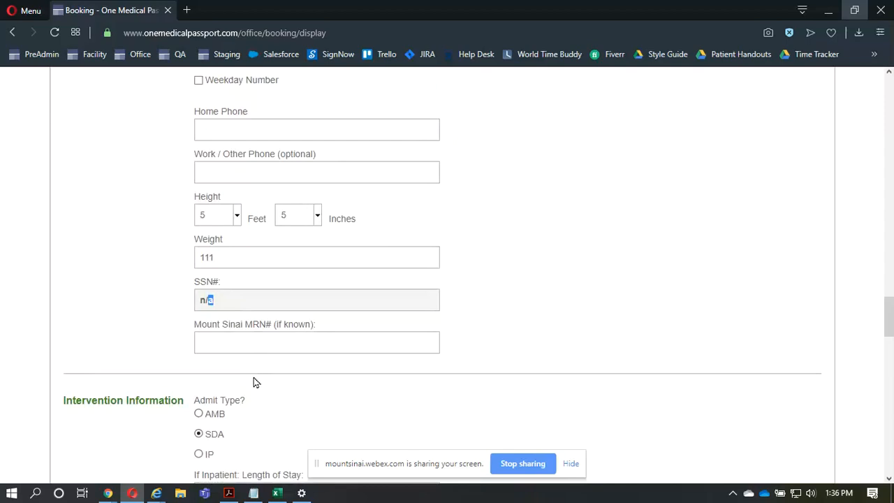
scroll(254, 382, down, 4)
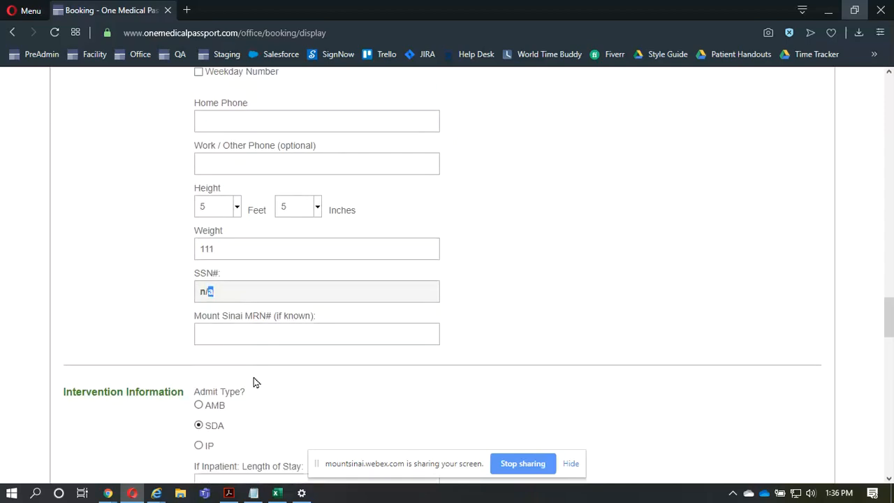
scroll(254, 382, down, 1)
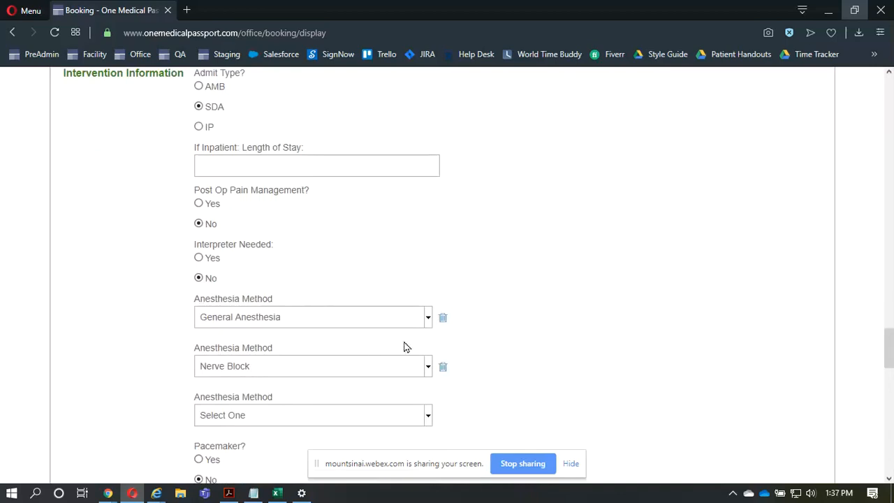
click(442, 366)
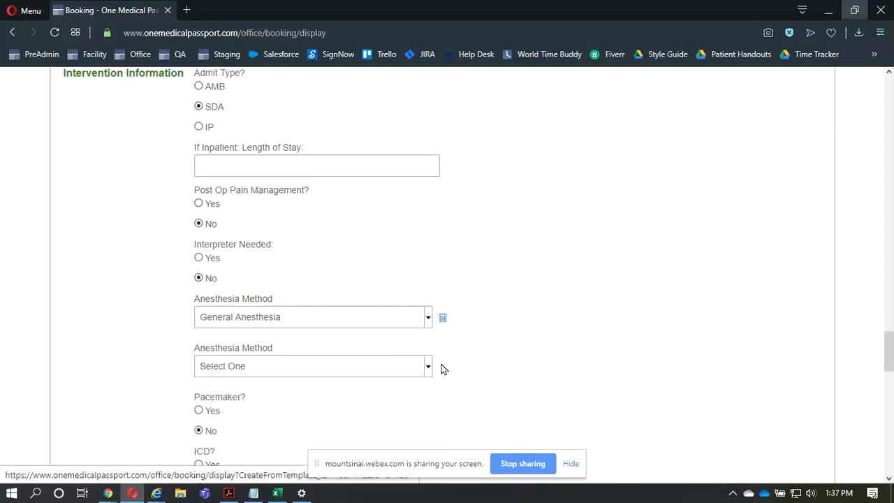
- Try adding Choice and I.V. Sedation (RN administered sedation) as extra anesthesia methods, and delete both entries again
click(378, 365)
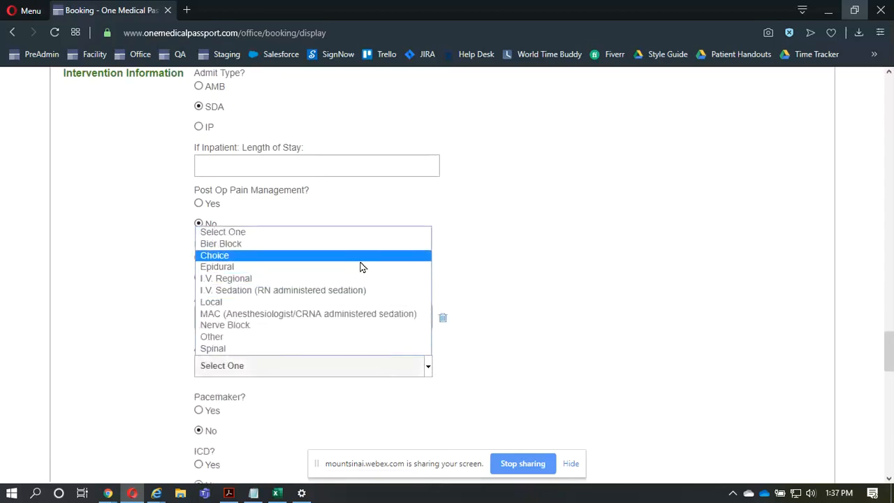
click(360, 259)
click(353, 415)
click(359, 343)
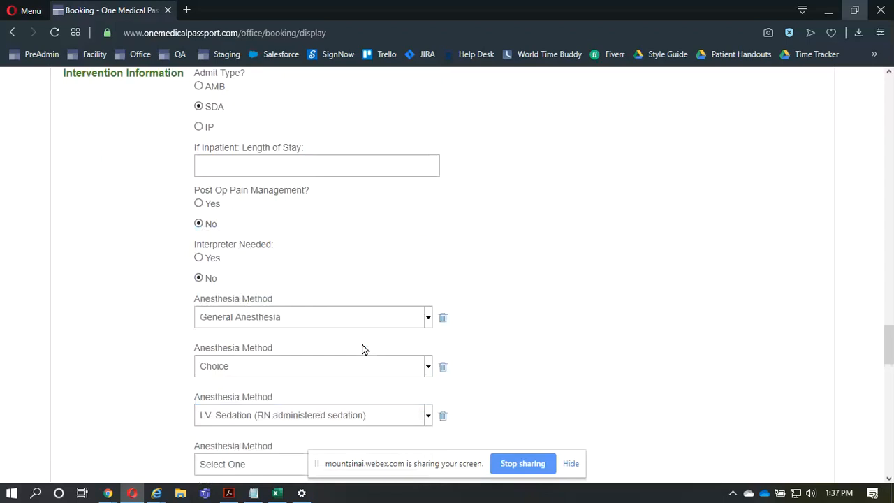
click(443, 415)
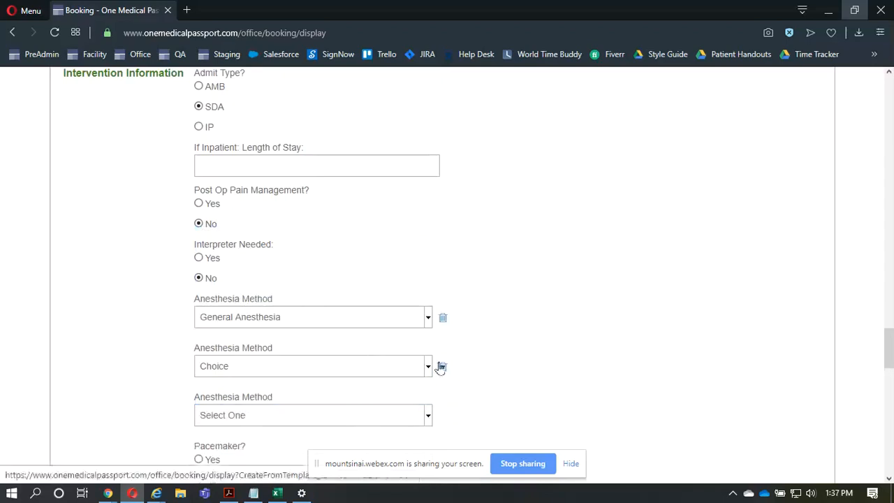
click(442, 366)
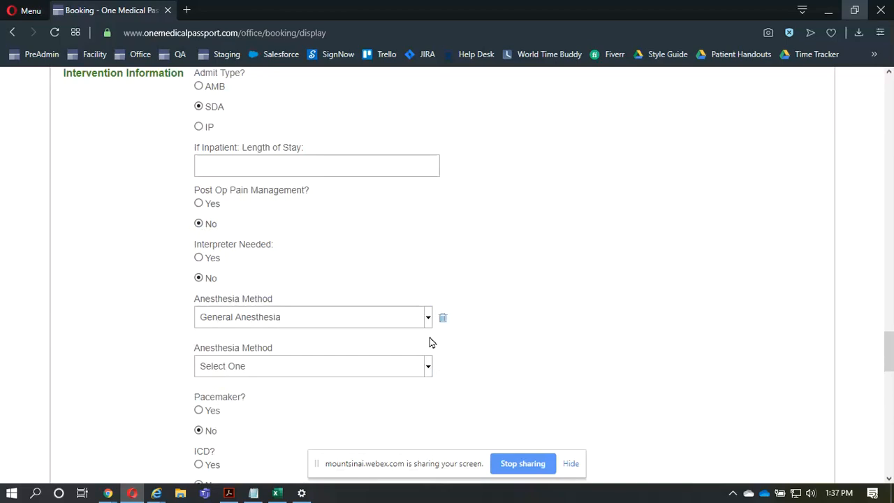
- Mark the infectious disease history as N/A and set the first allergy medication to Other
scroll(430, 342, down, 4)
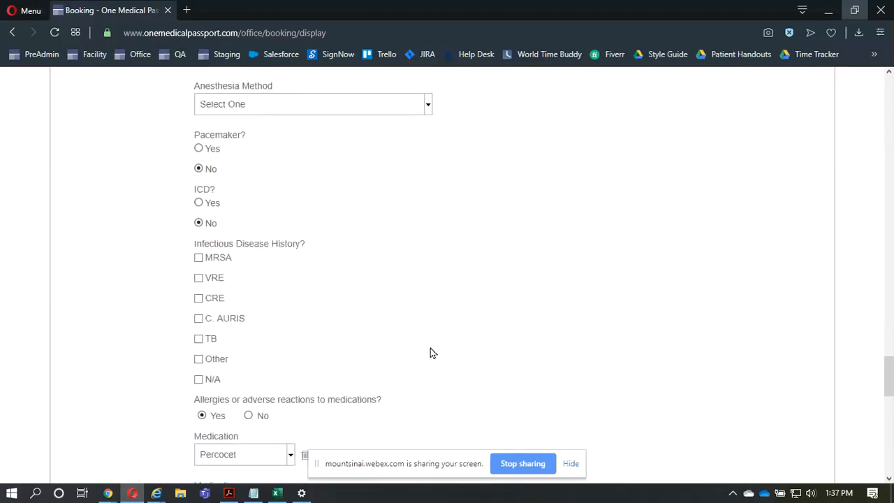
click(199, 381)
scroll(198, 383, down, 1)
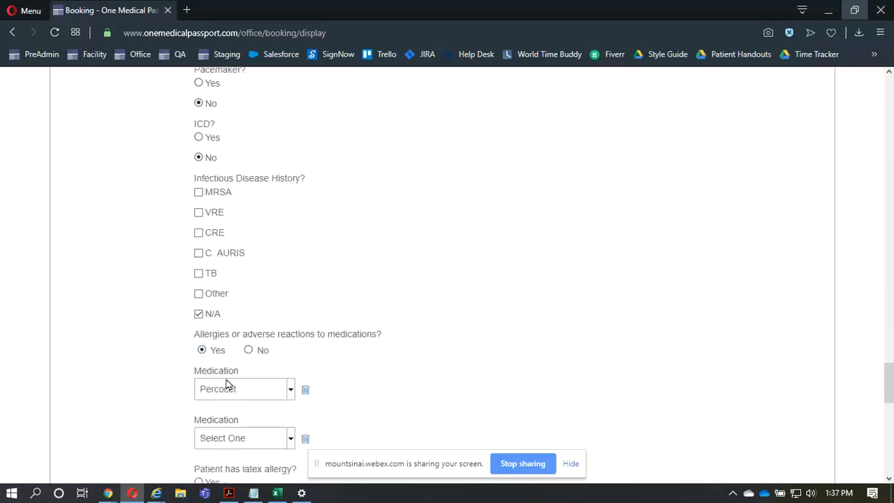
click(224, 389)
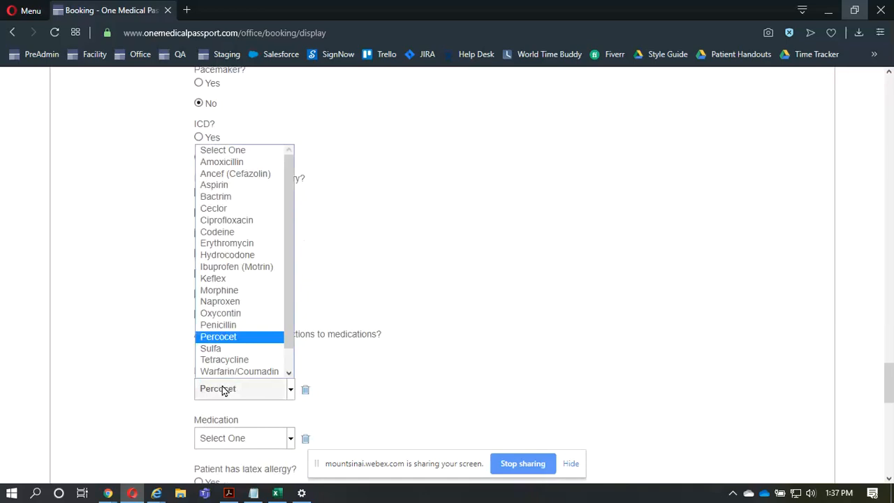
scroll(234, 329, down, 1)
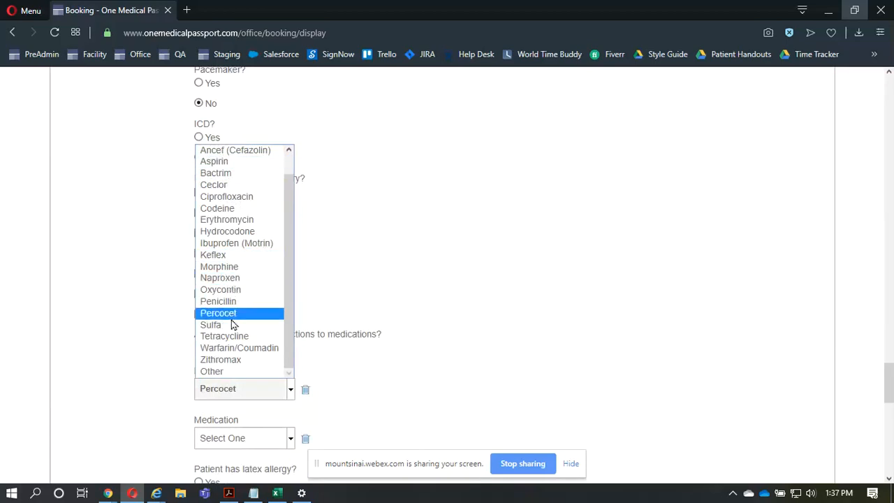
click(224, 372)
- Search for "TRE" as the other allergy medication and choose Proactiv Repairing Treatment
click(255, 416)
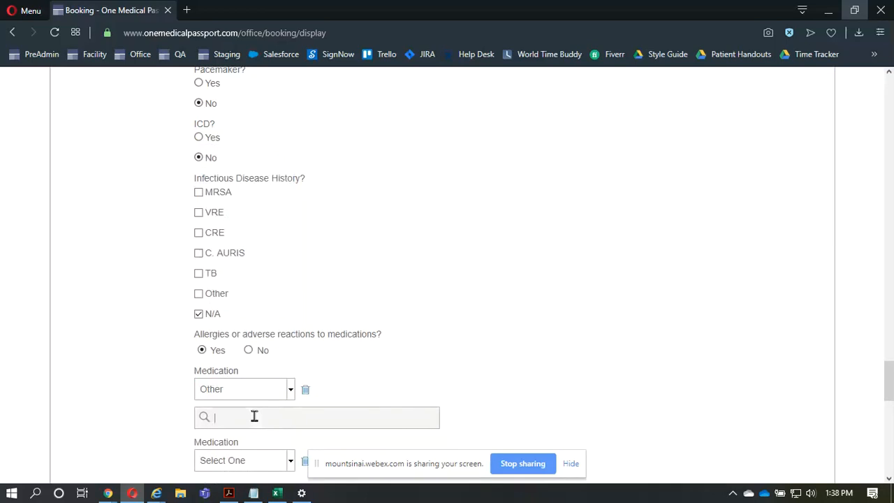
text(TRE)
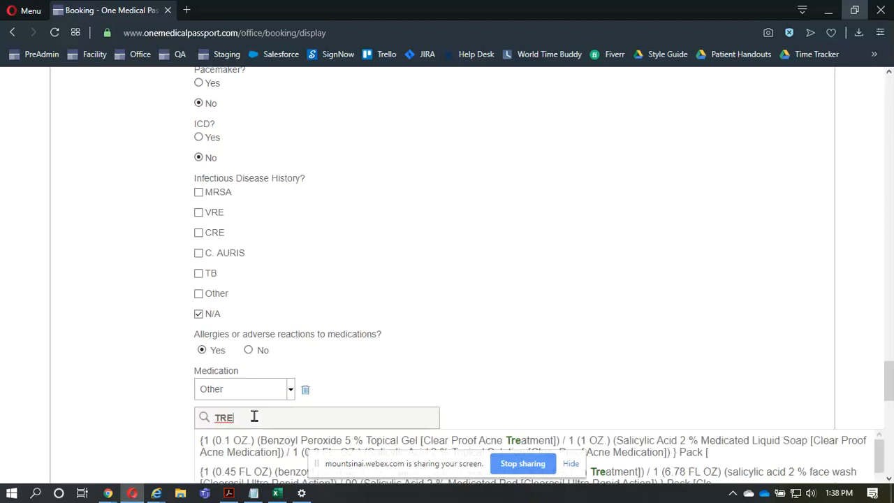
key(Down)
key(Down)
key(Down)
key(Down)
key(Down)
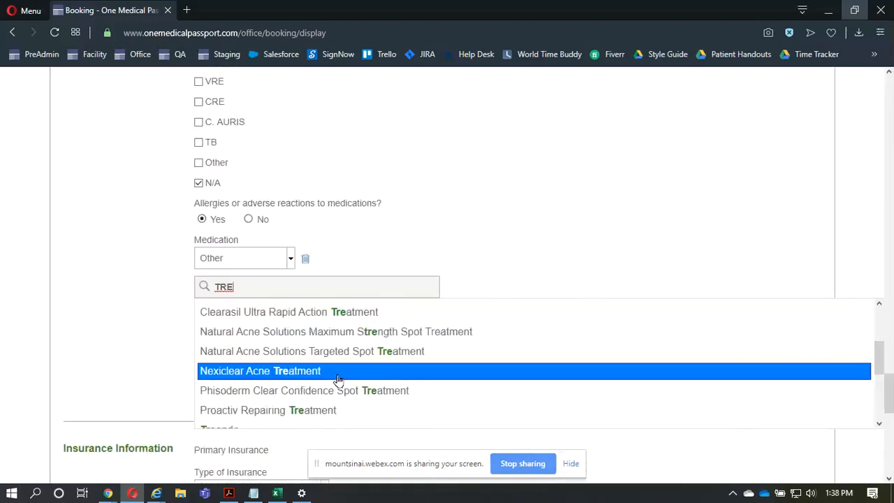
click(339, 413)
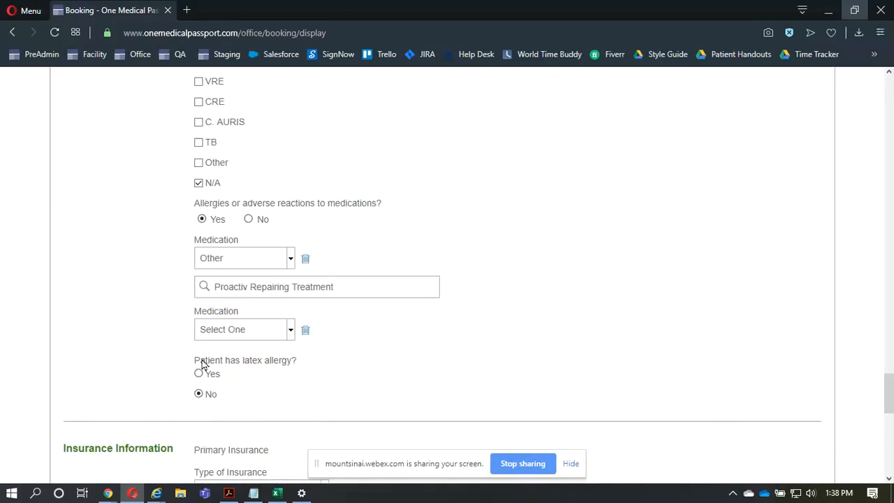
- Check which insurance types are available for the patient's primary insurance
scroll(201, 363, down, 3)
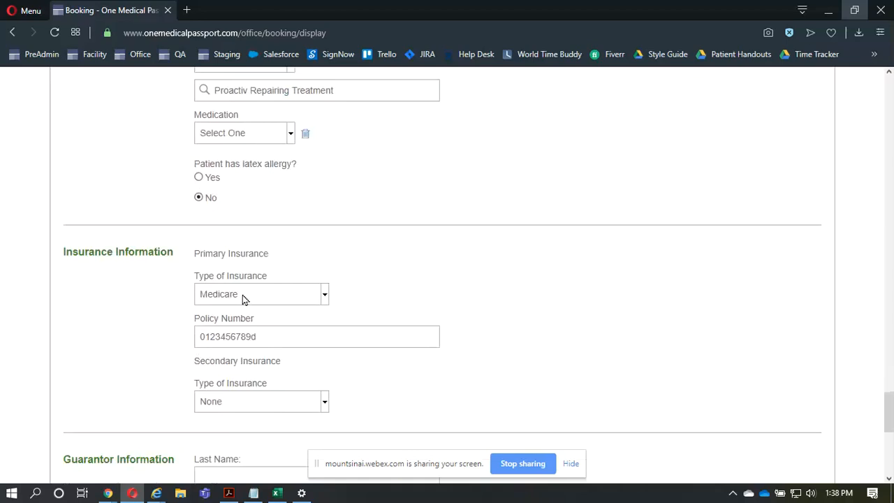
click(242, 294)
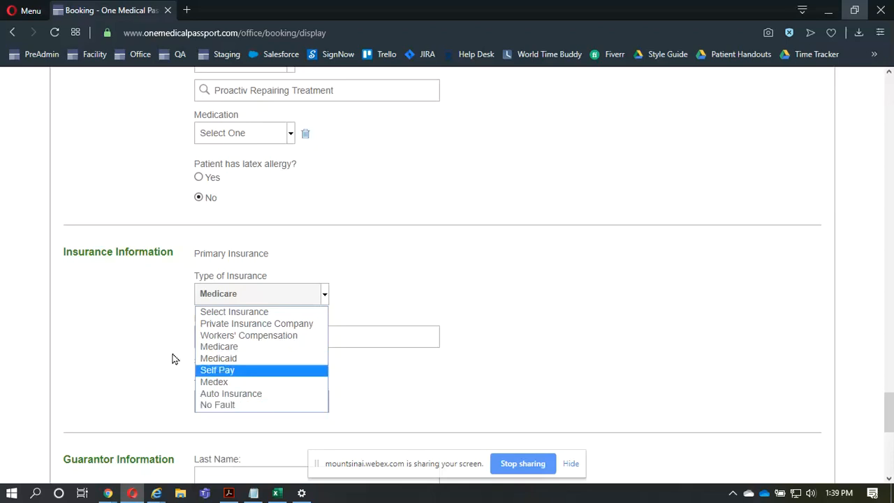
click(137, 335)
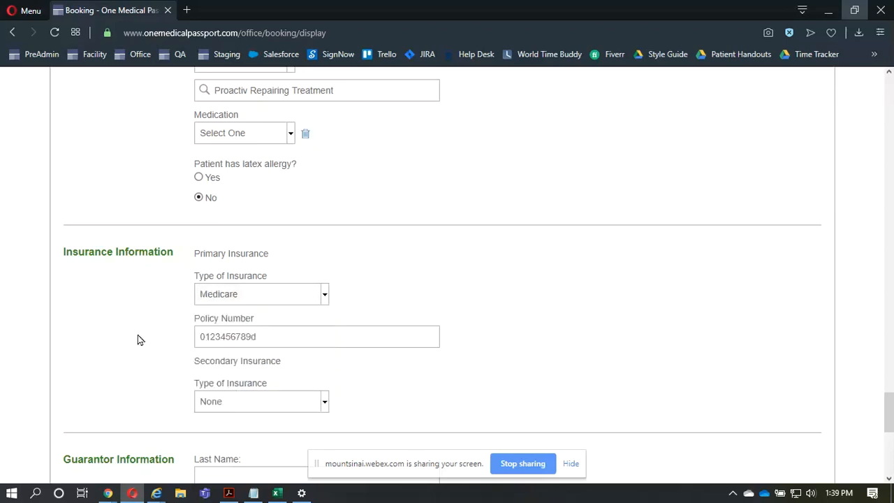
- Try Medicaid as the secondary insurance type, reset it to None, and recheck the primary insurance options
click(236, 400)
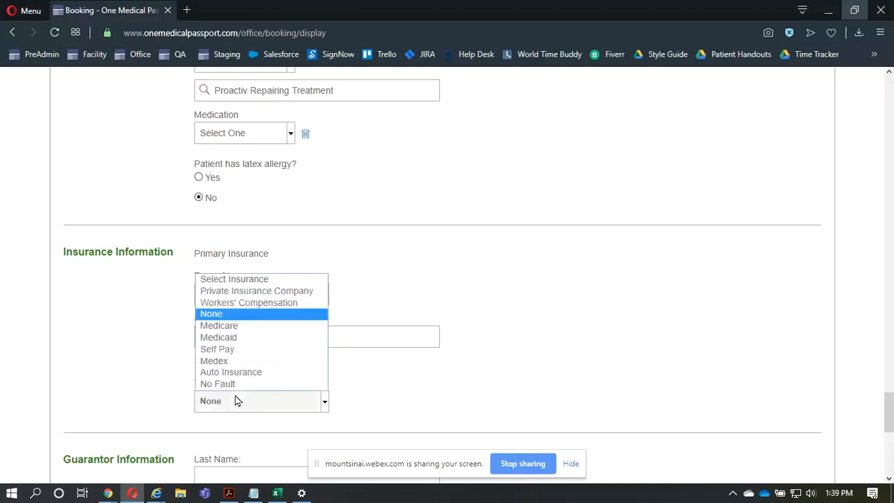
click(252, 339)
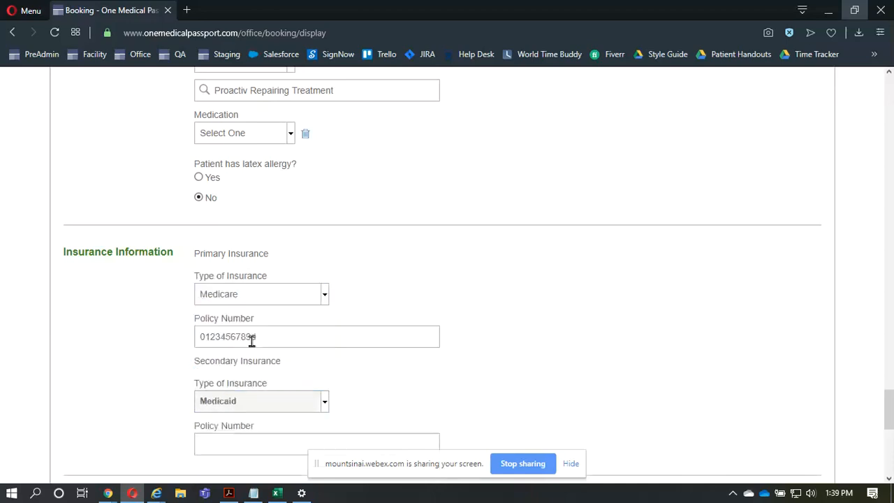
click(251, 399)
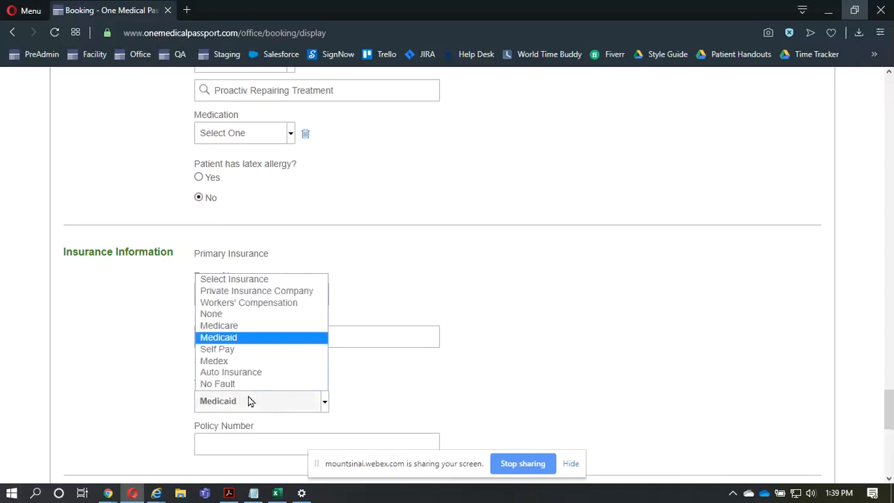
click(254, 319)
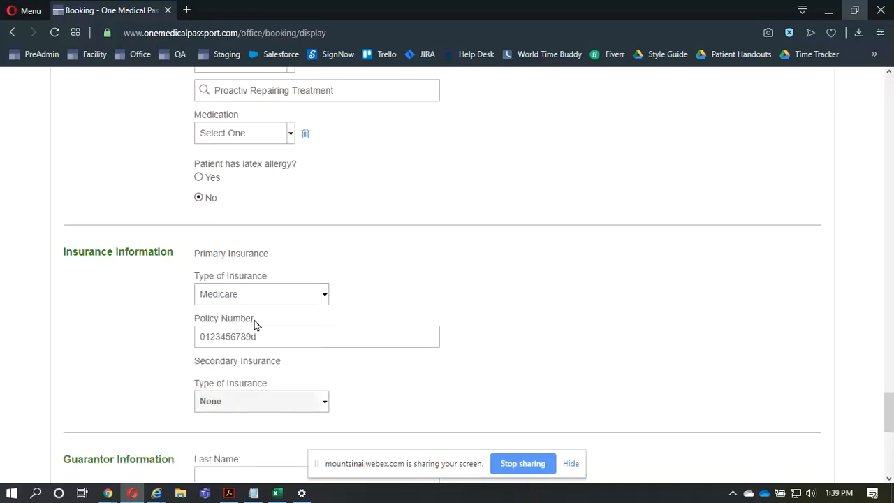
click(279, 294)
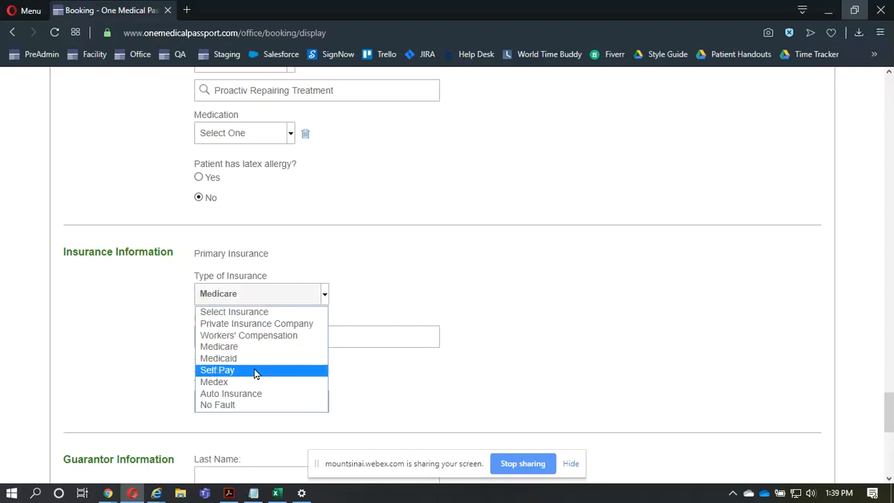
click(90, 313)
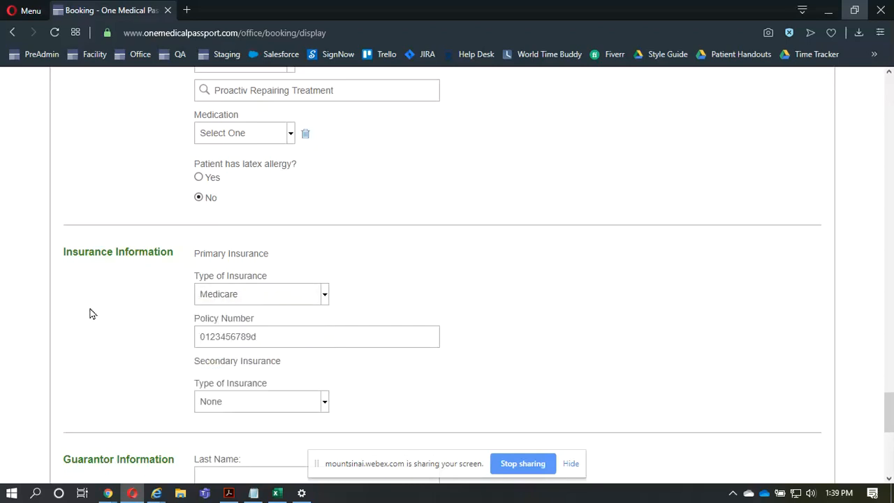
- Set the presurgical testing date to 09/20/2019 and its location to NYEE, and save the booking form
scroll(89, 314, down, 4)
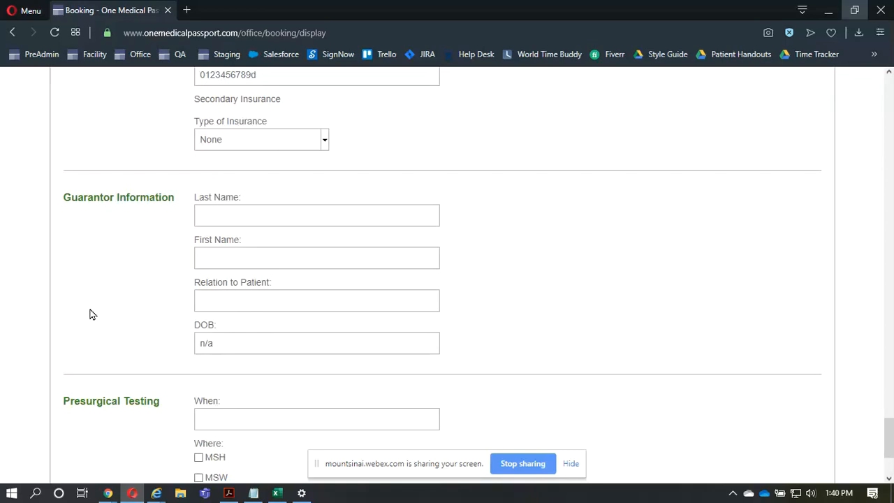
scroll(90, 314, down, 2)
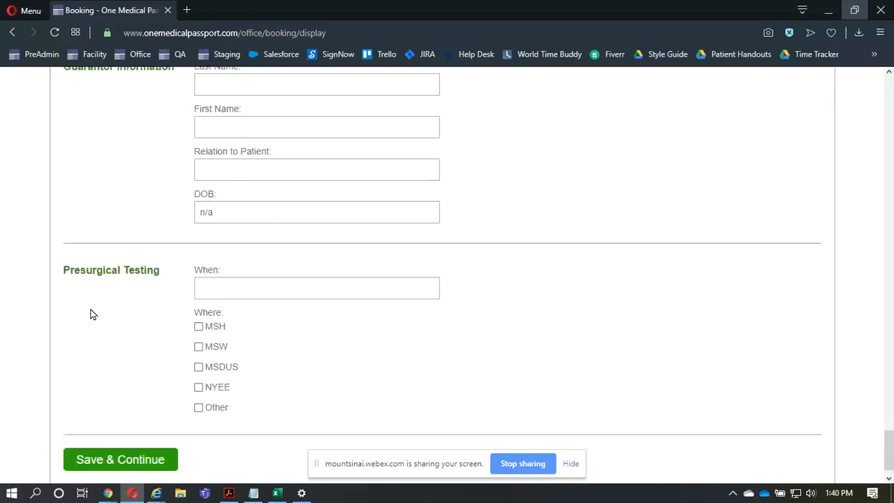
click(210, 286)
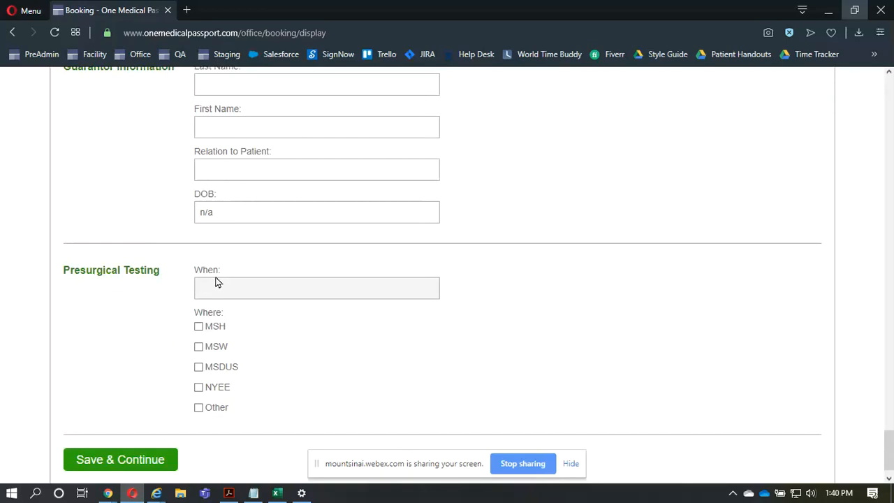
text(09/20/2019)
click(218, 391)
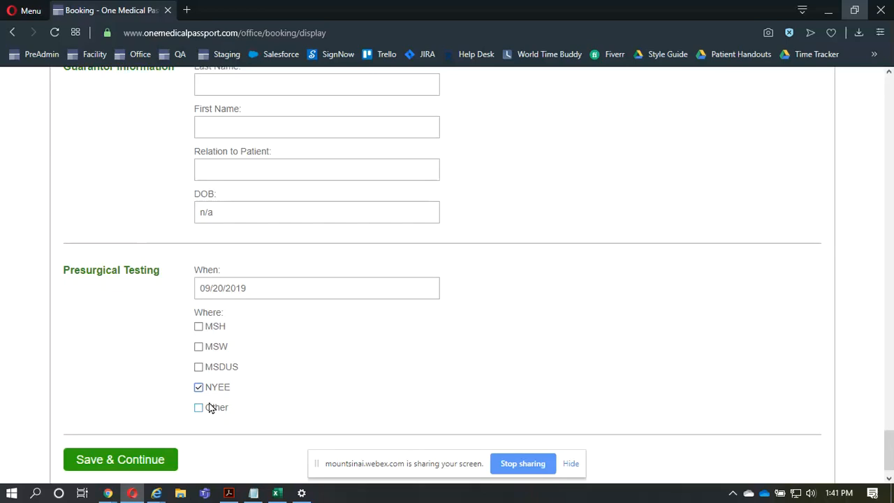
click(126, 467)
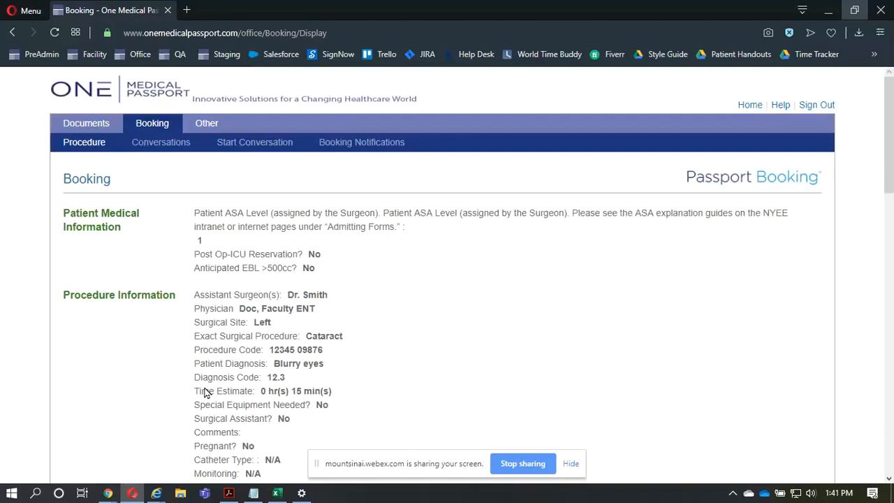
- Review the booking summary from the procedure details through presurgical testing to the finishing options
scroll(204, 392, down, 4)
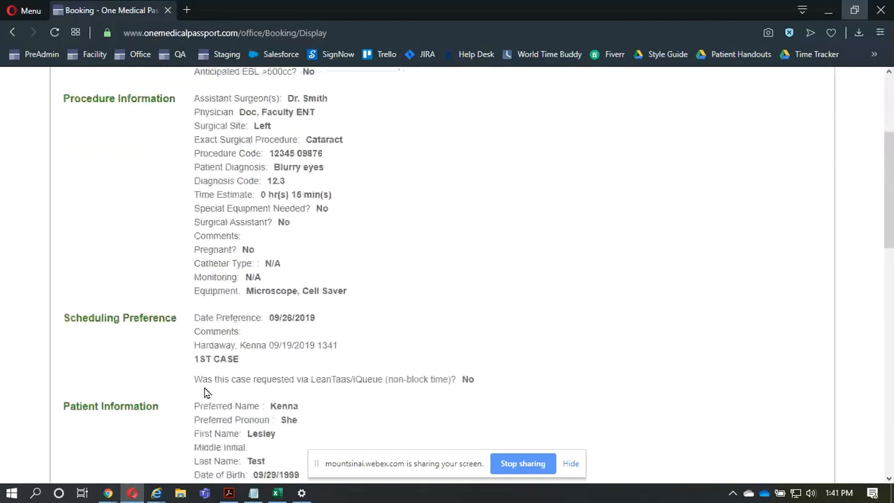
scroll(204, 392, down, 2)
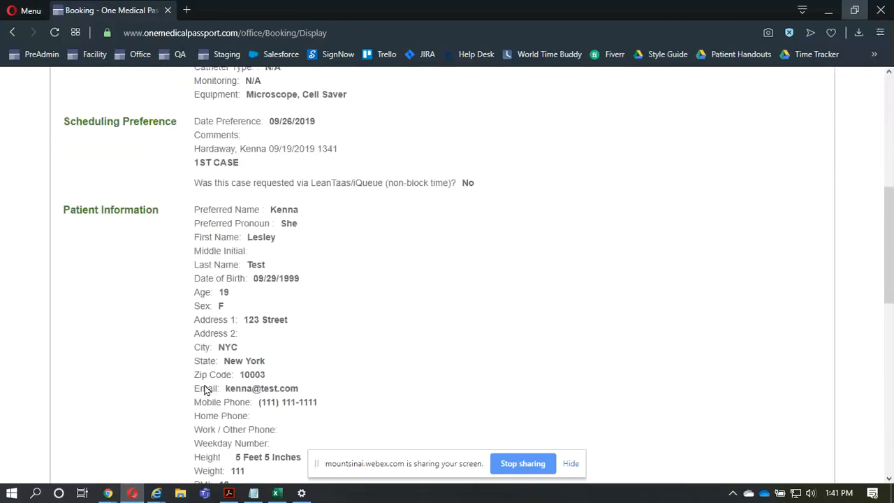
scroll(204, 391, down, 1)
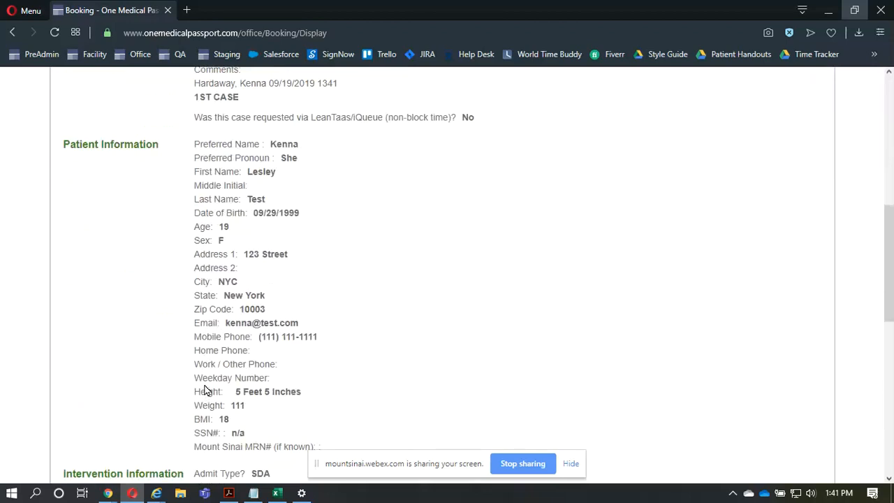
scroll(204, 391, down, 7)
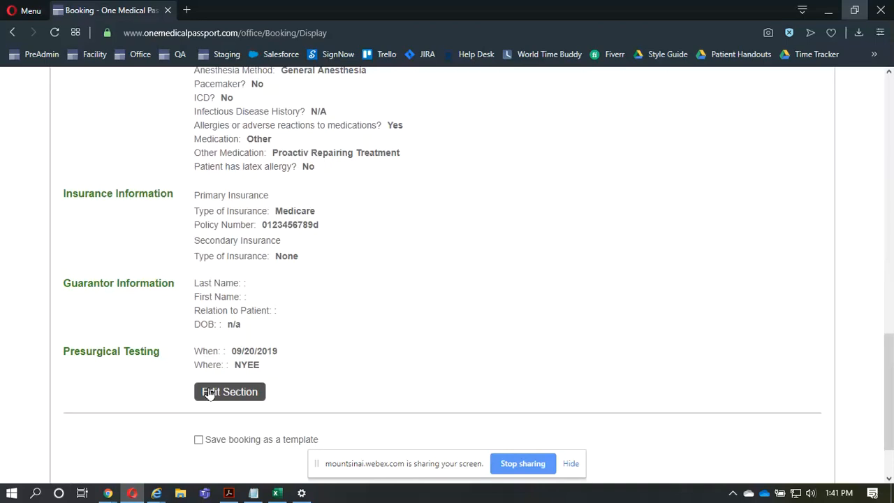
scroll(210, 393, down, 1)
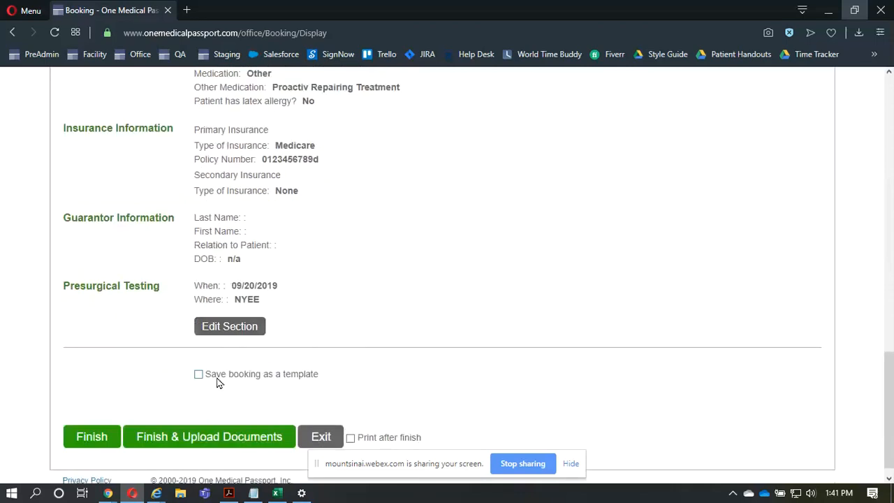
- Turn on saving the booking as a template to check its naming field, and turn the option back off
click(217, 382)
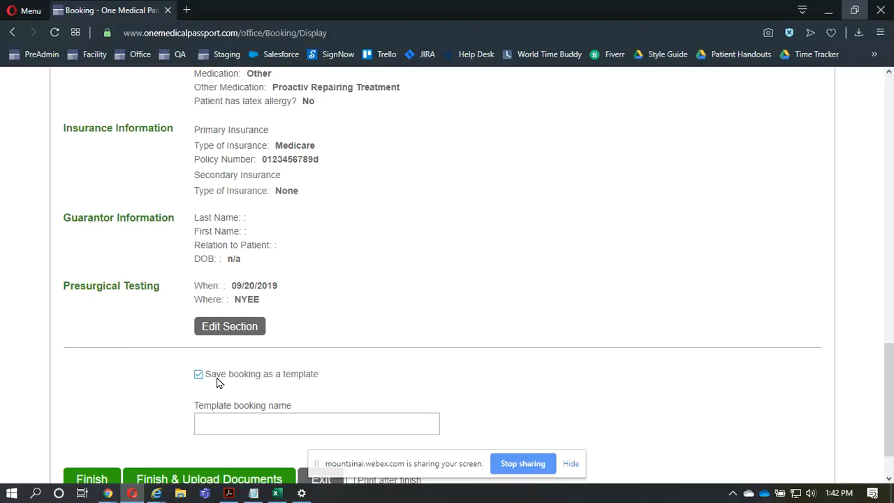
click(216, 379)
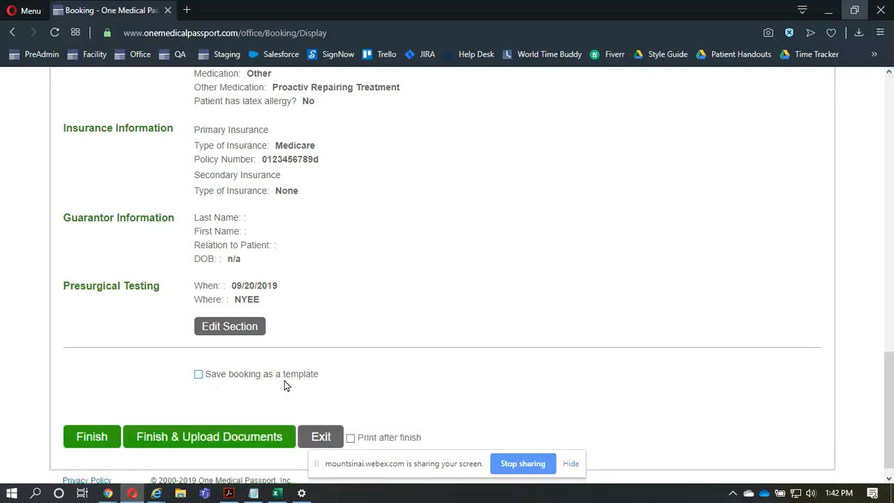
- Finish the booking request with printing after finish enabled, and continue to uploading documents
scroll(353, 422, down, 1)
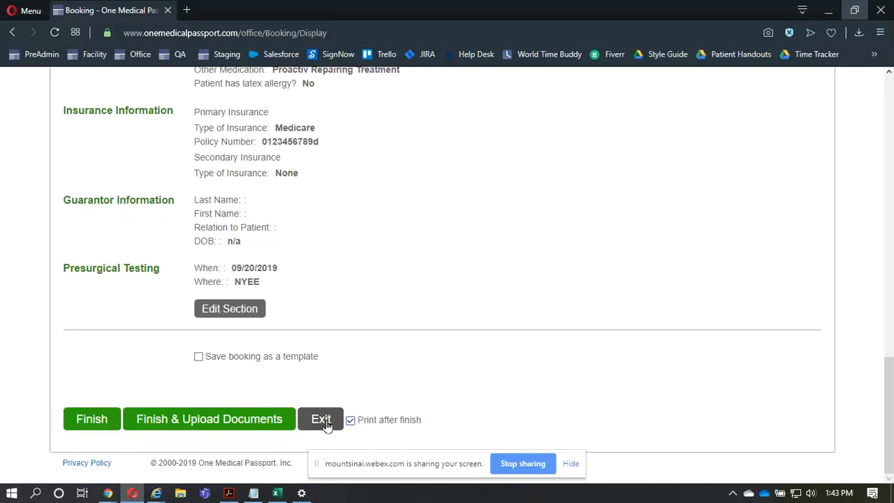
click(99, 418)
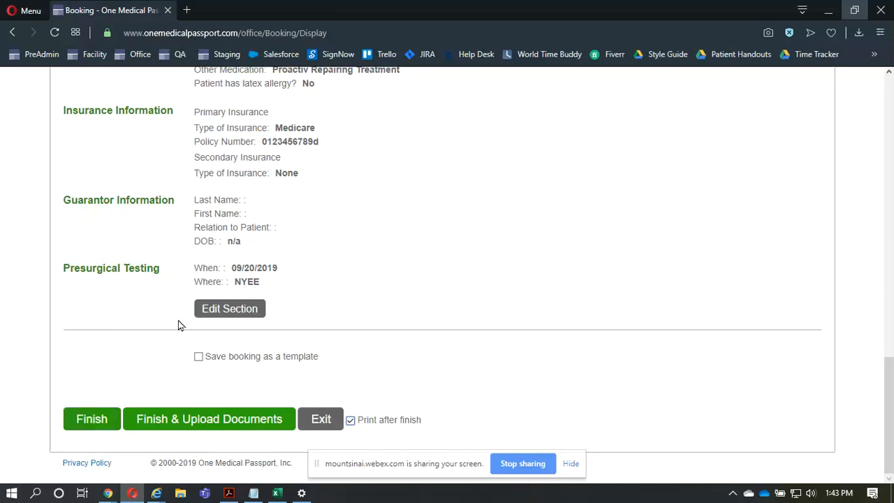
click(205, 427)
click(206, 426)
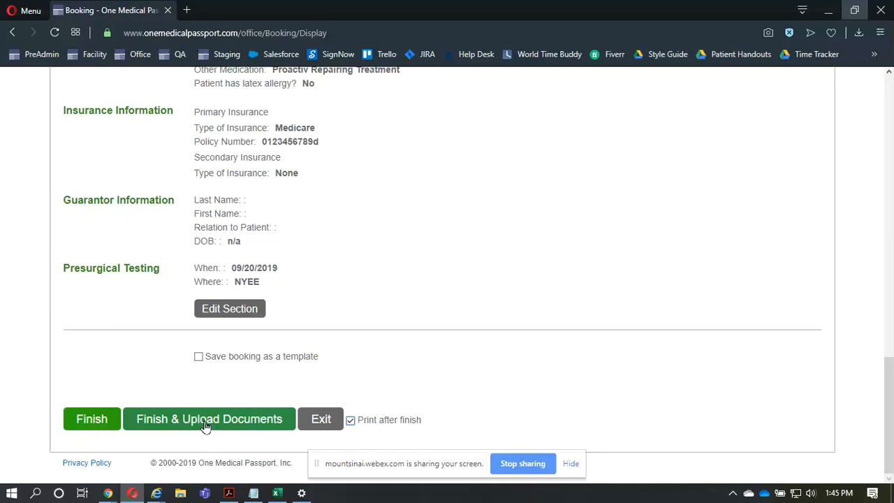
key(ctrl)
click(206, 425)
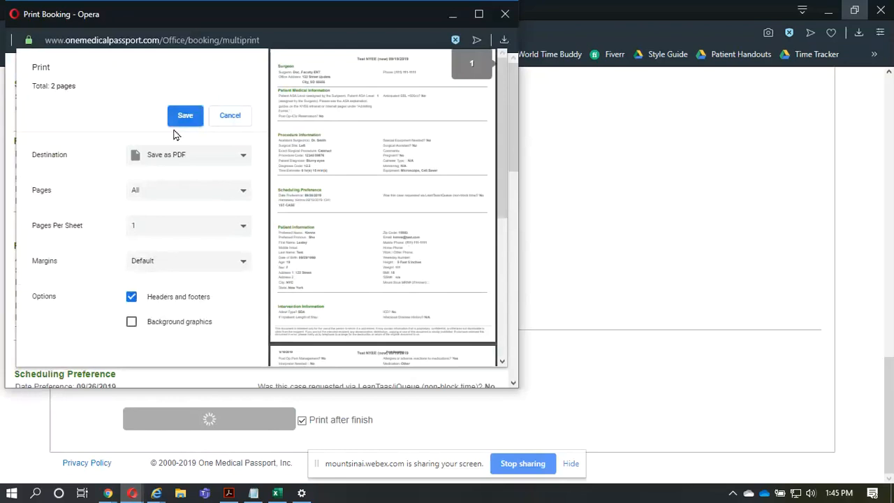
- Select the Brother MFC-9340CDW printer as the print destination, and close the booking print window without printing
click(175, 155)
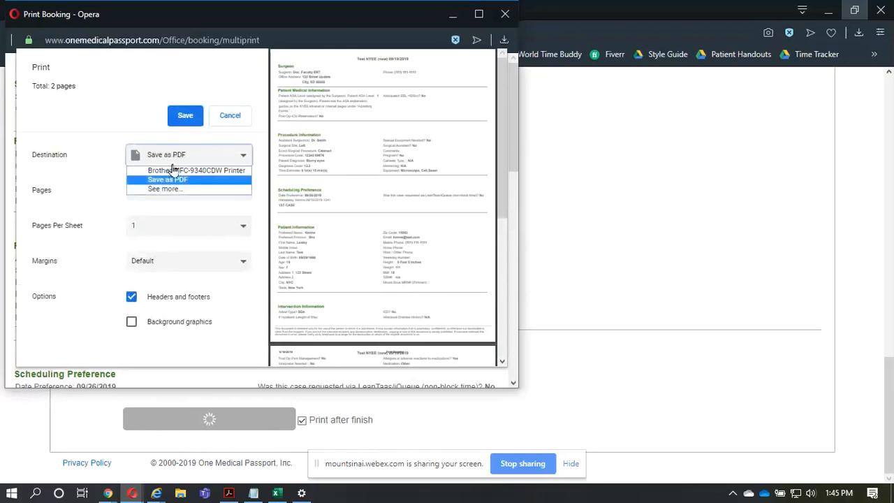
click(172, 174)
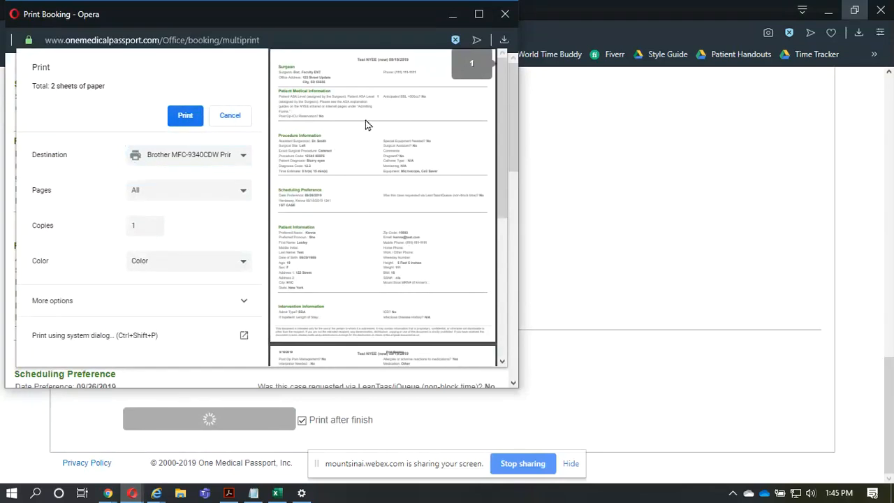
click(508, 20)
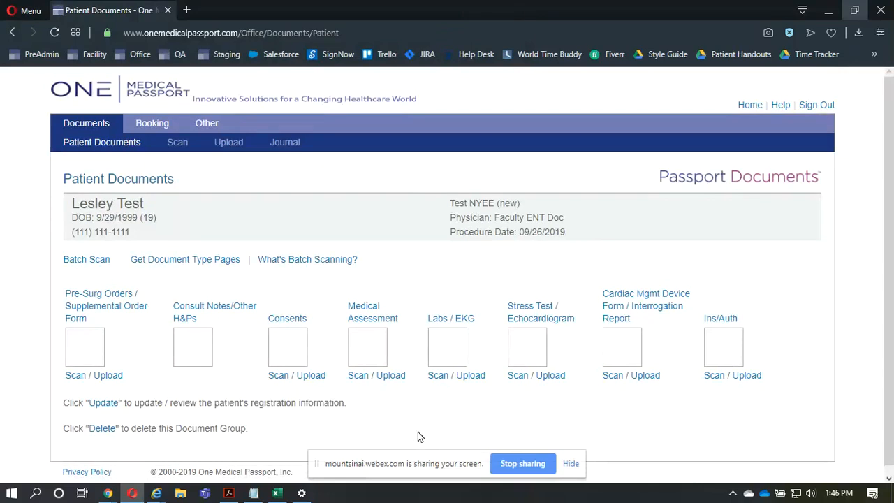
- Switch to the Passport Documents facility user guide in Acrobat, read the TWAIN component download instructions, and return to the patient documents
click(360, 377)
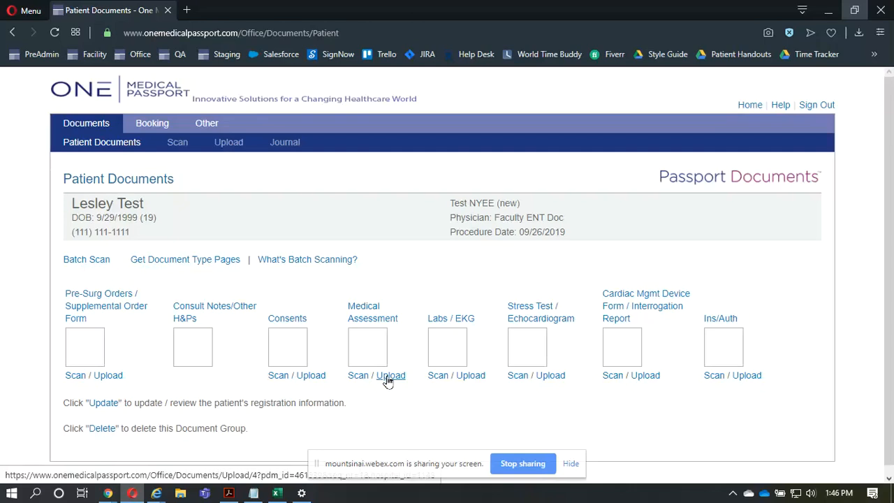
key(alt+Tab)
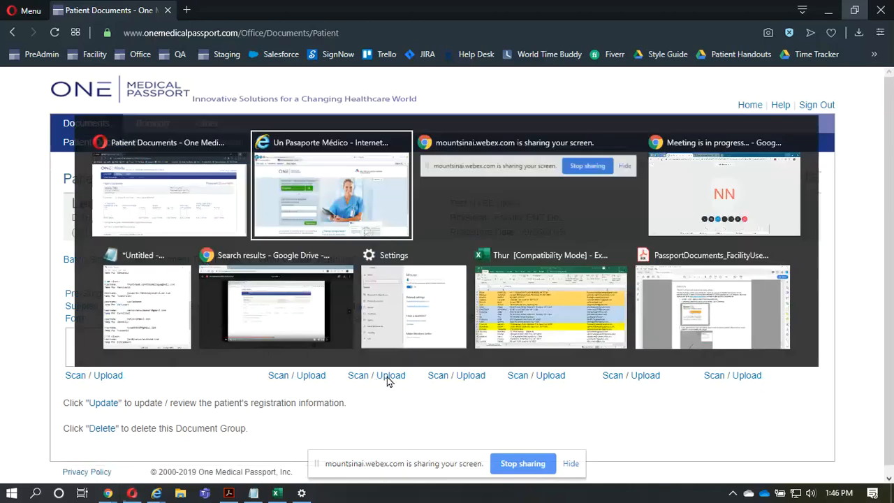
key(Tab)
key(Tab)
key(Tab)
key(Tab)
key(Tab)
key(Tab)
key(Tab)
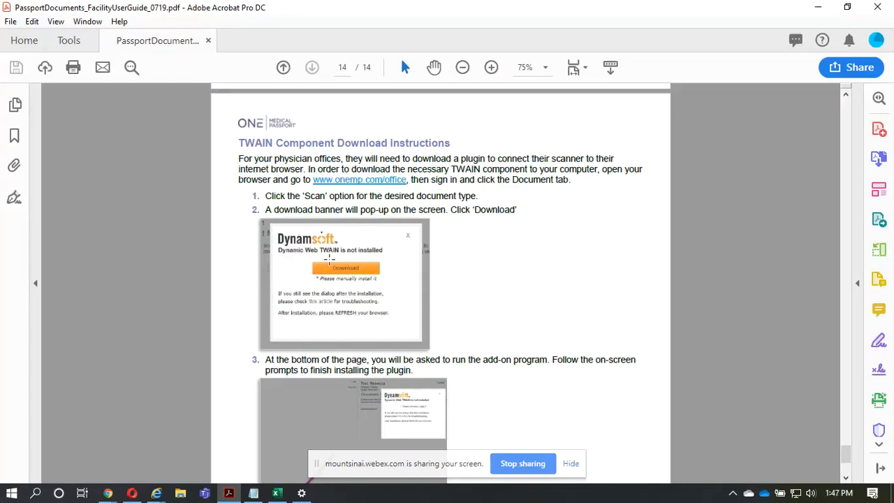
scroll(329, 260, down, 5)
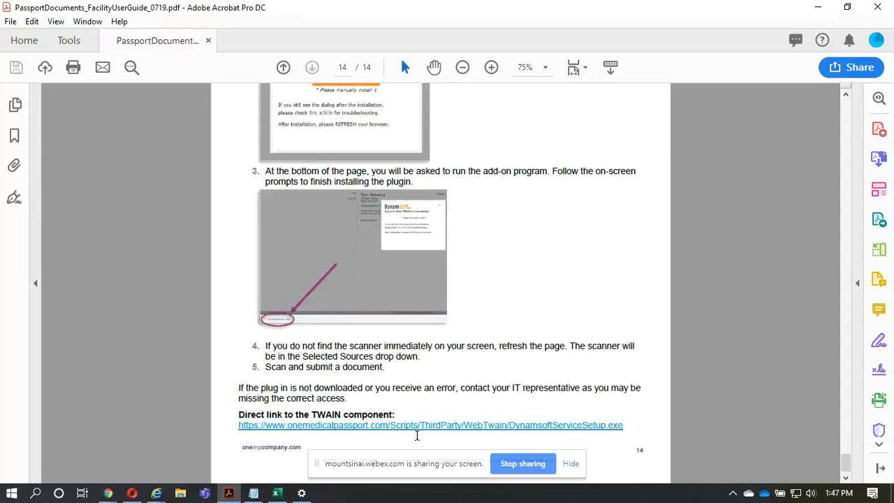
key(alt+Tab)
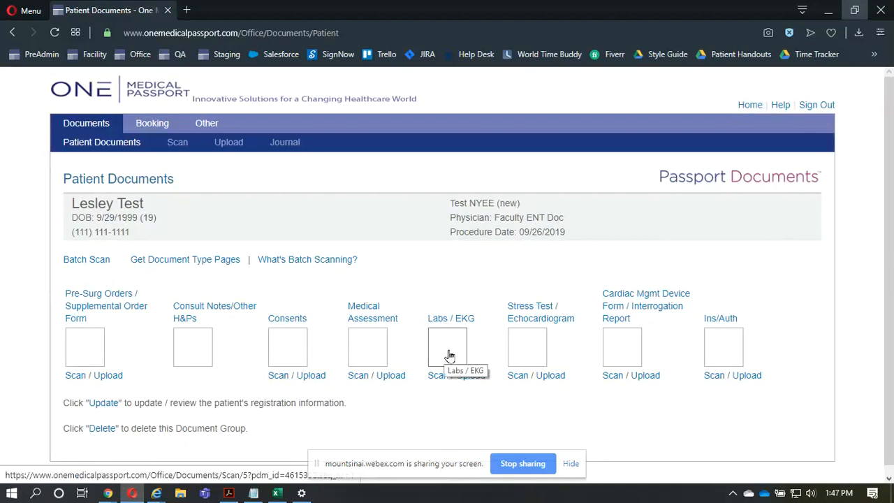
- Review the supported file types and upload Image from iOS.jpg as the patient's Labs / EKG document
click(475, 380)
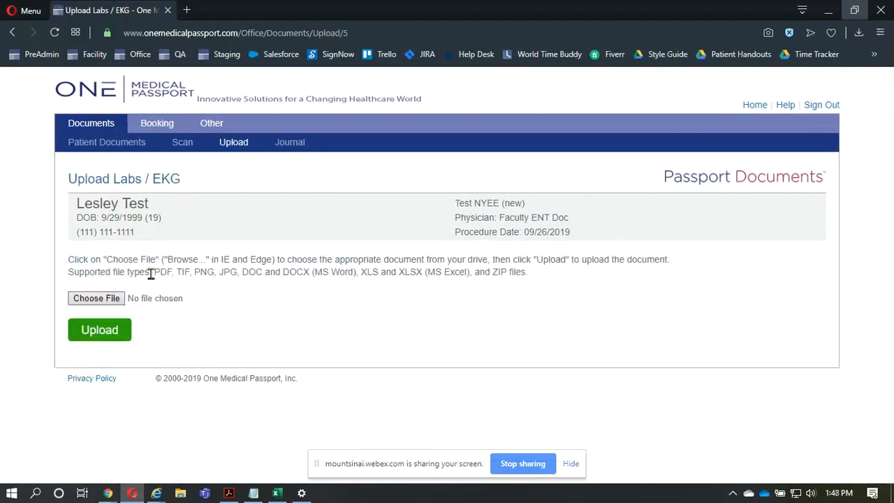
drag(151, 274, 526, 291)
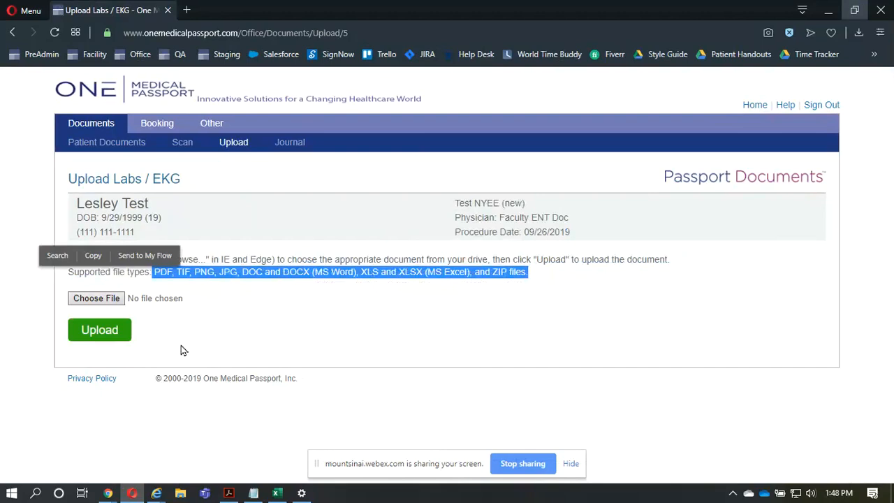
click(98, 299)
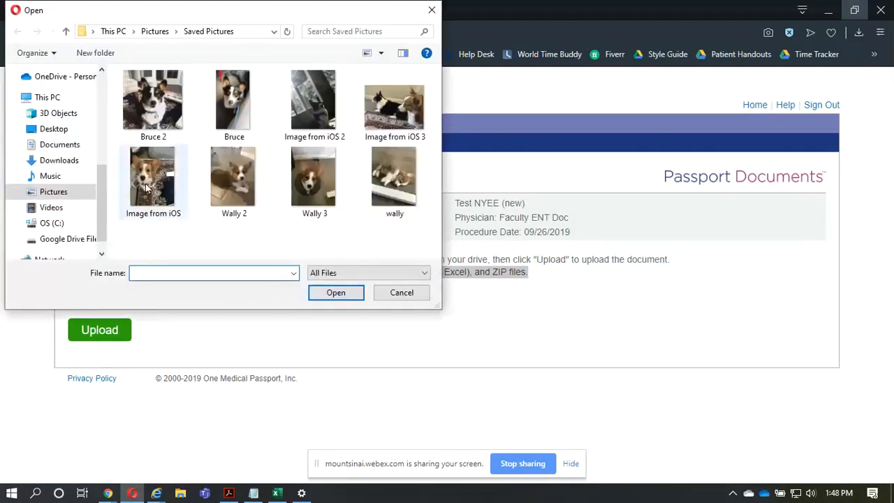
click(162, 165)
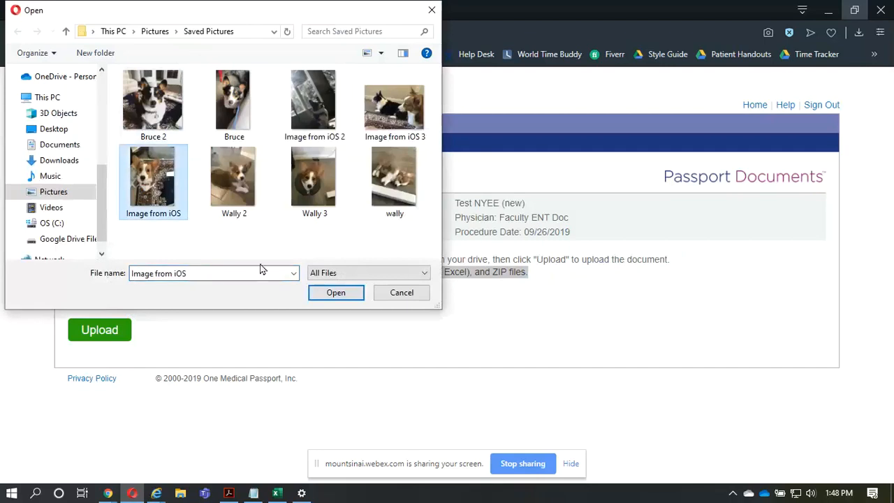
click(327, 294)
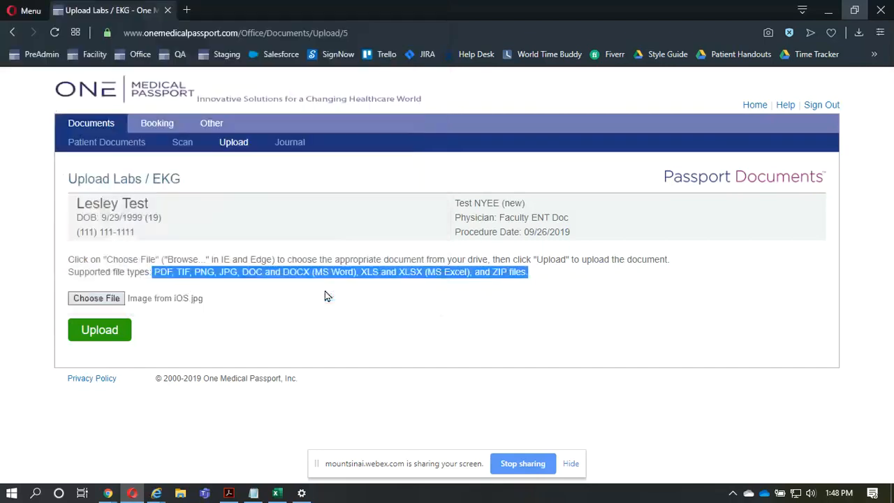
click(111, 332)
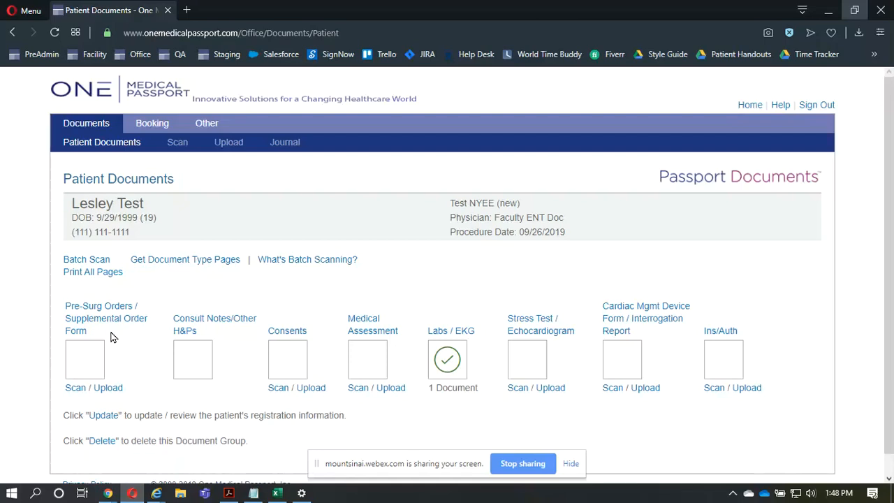
- Add the picture Bruce 2 as another Labs / EKG document by upload
click(456, 359)
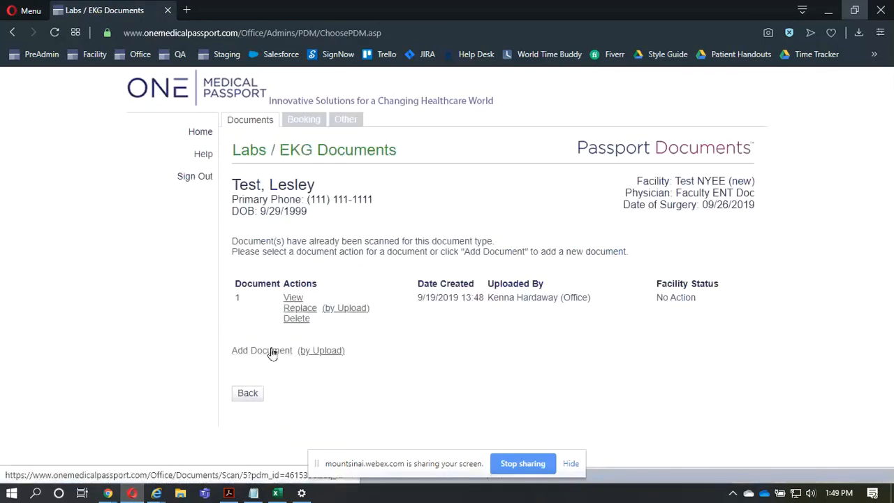
click(319, 355)
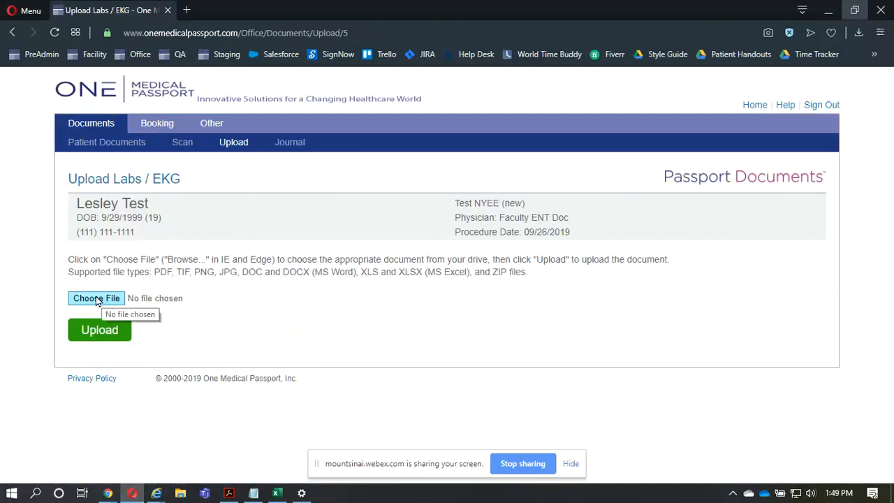
click(96, 299)
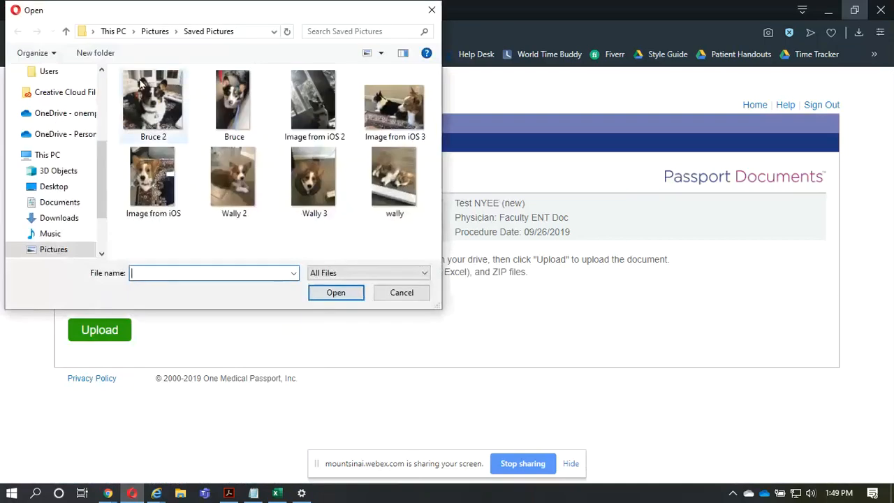
click(140, 83)
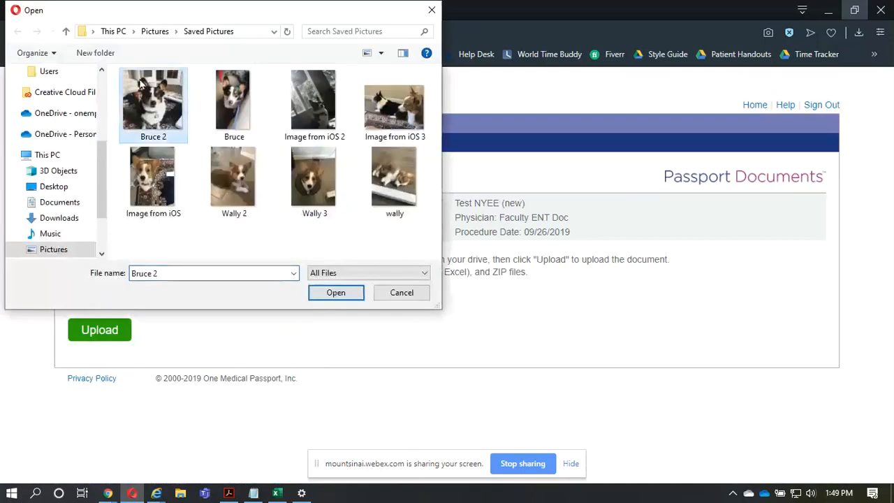
click(336, 292)
click(120, 328)
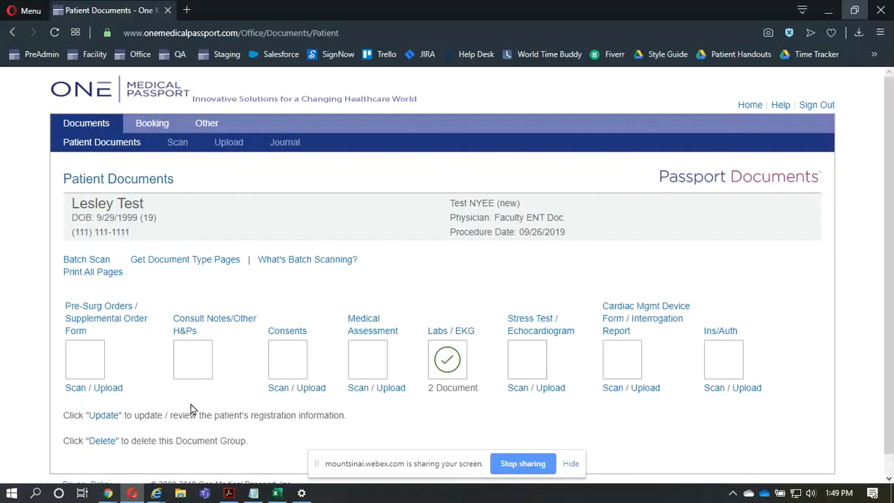
- Set the physician signature date for Consult Notes/Other H&Ps to 9/19/2019, verify it, and continue to the document upload
click(199, 363)
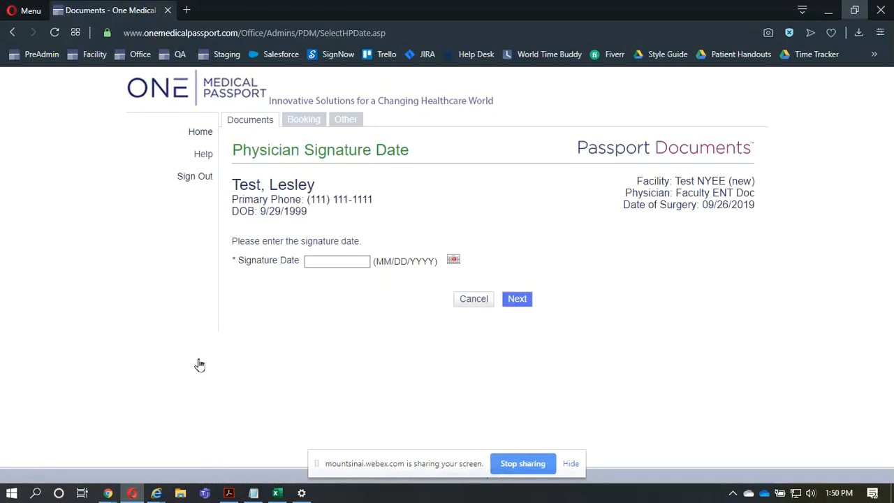
click(454, 262)
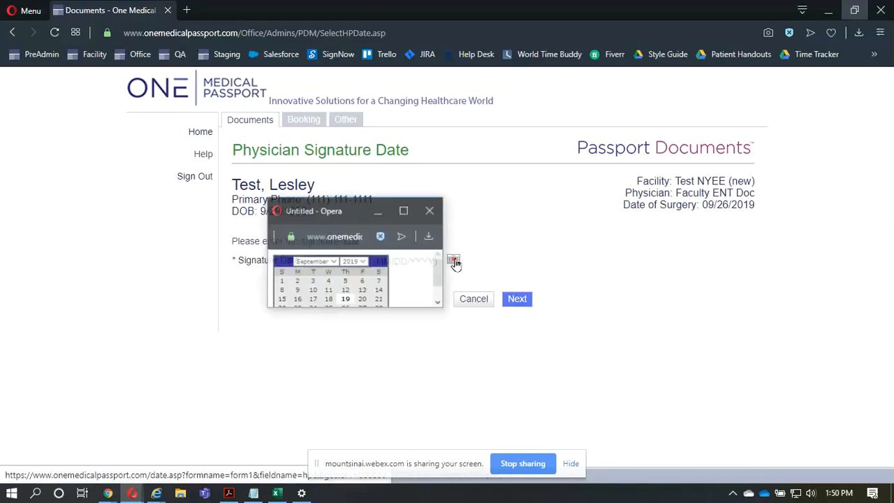
click(345, 300)
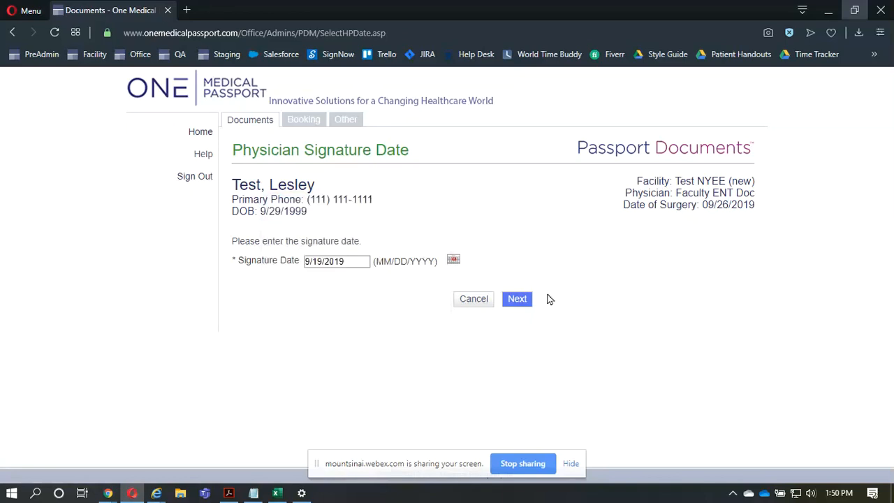
click(521, 308)
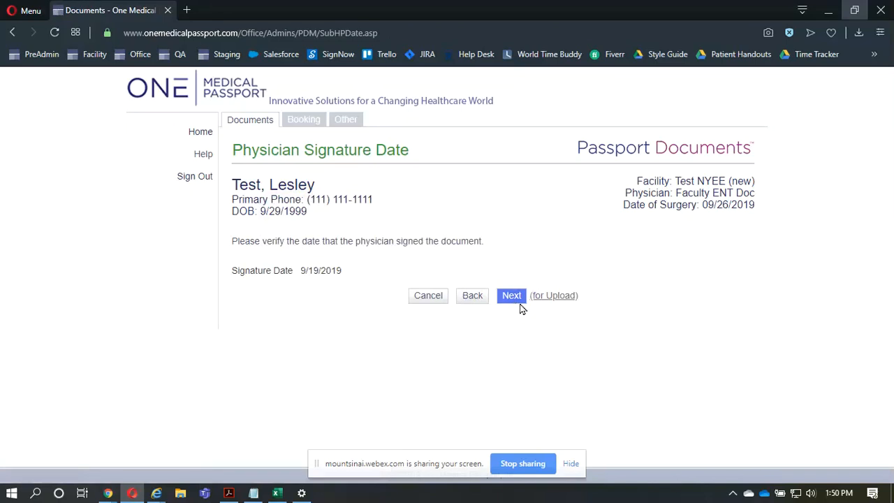
click(571, 301)
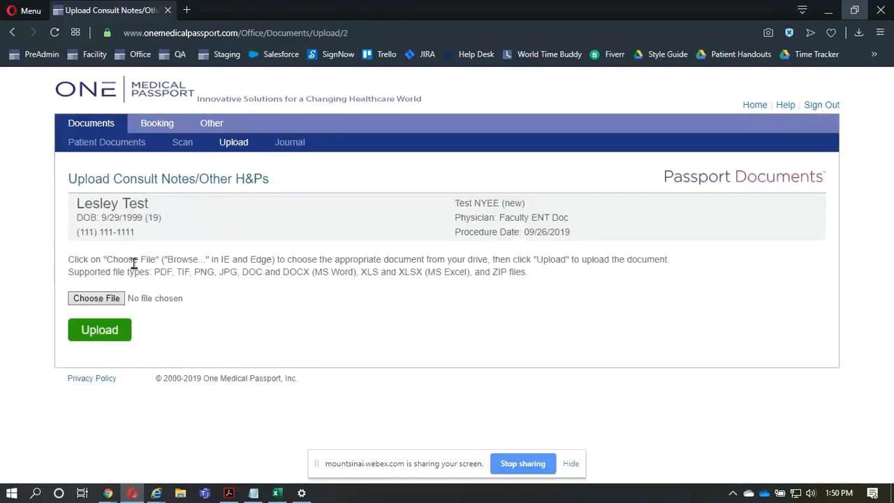
- Upload the picture Image from iOS 3 as the Consult Notes/Other H&Ps document
click(123, 298)
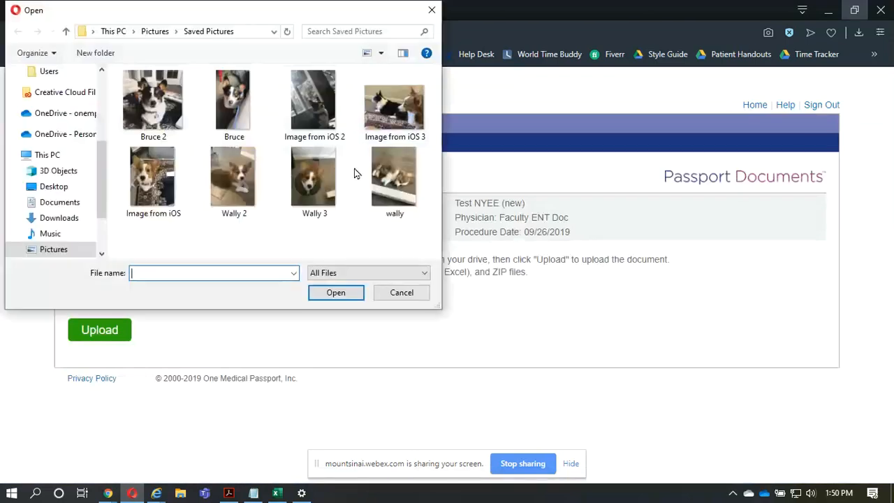
click(395, 104)
click(313, 294)
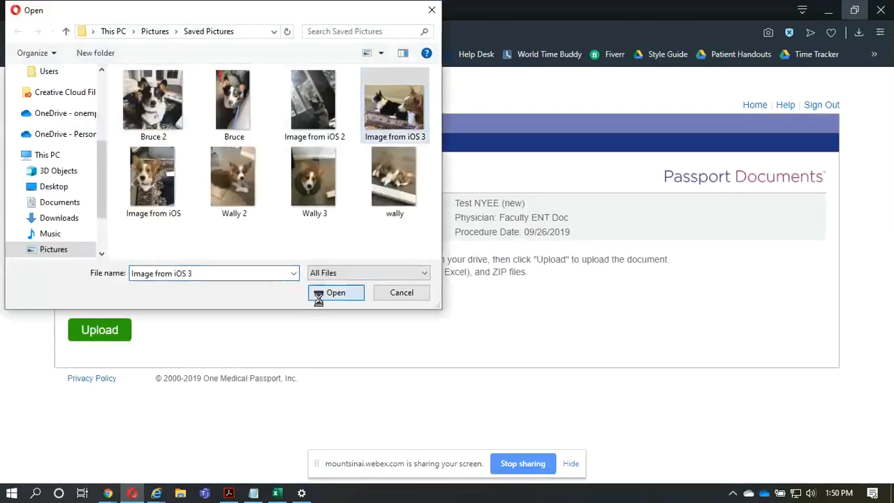
click(115, 327)
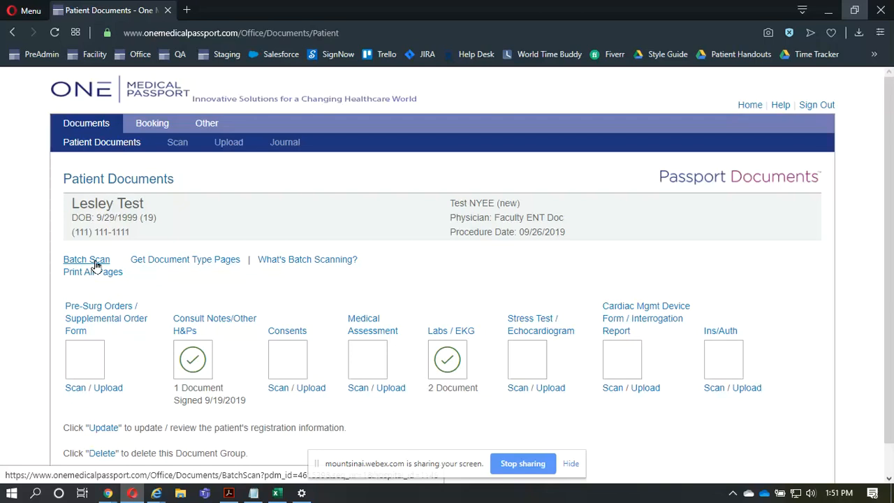
- Download the document type pages for batch scanning, and open the PDF to examine the Pre-Surg Orders cover page
click(161, 262)
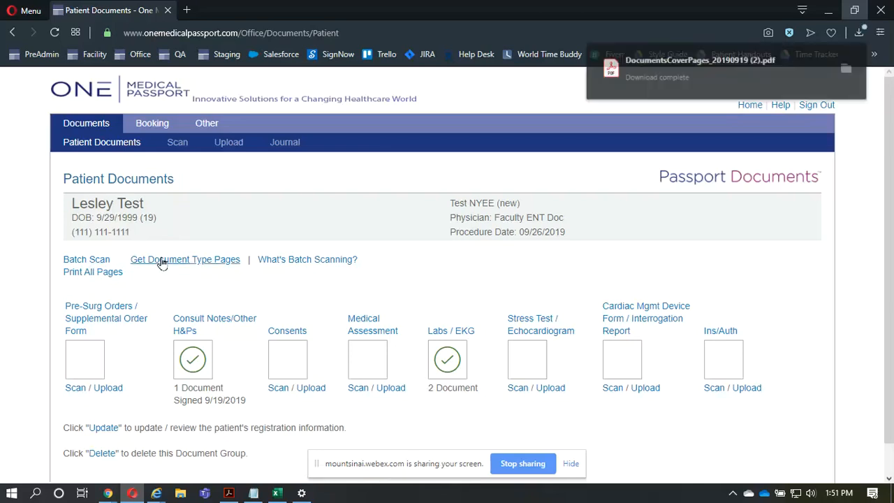
click(700, 80)
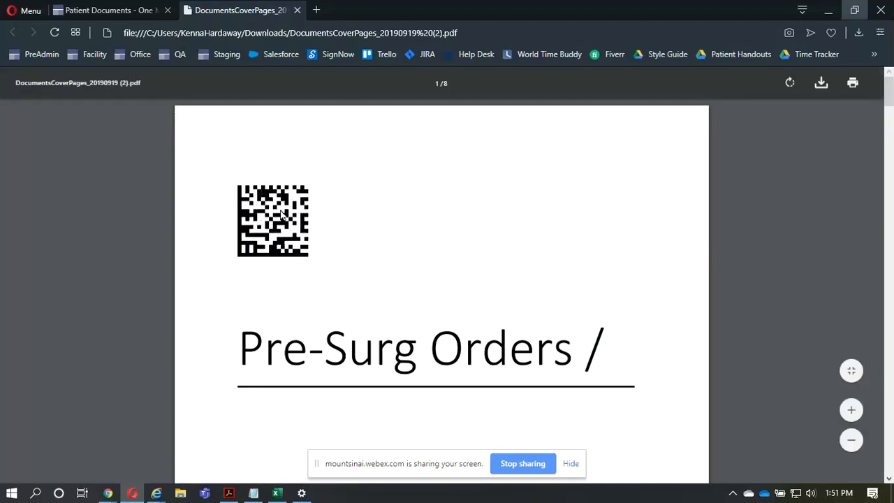
scroll(282, 214, down, 3)
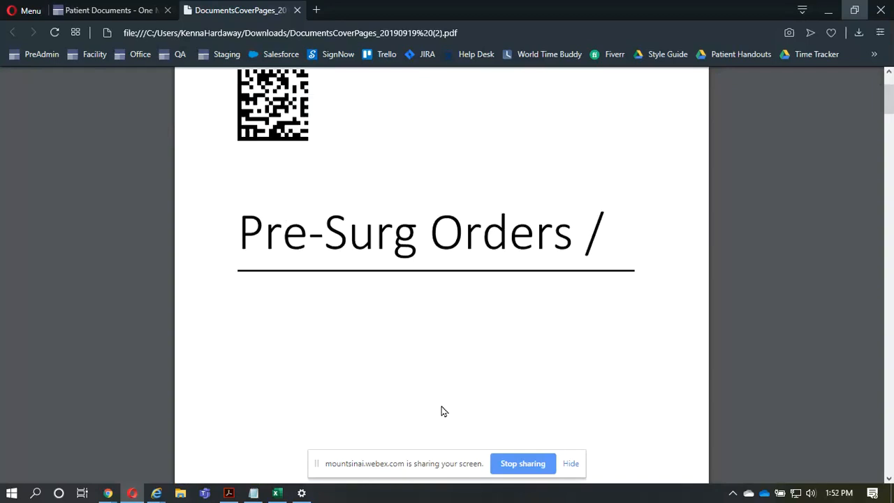
scroll(441, 411, up, 3)
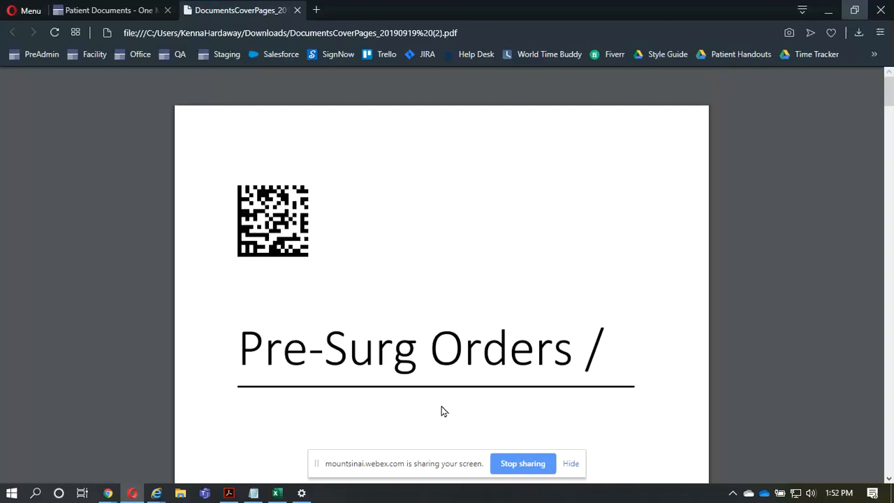
- Examine the Pre-Surg Orders, Consult Notes/Other and Consents cover pages in the PDF at a reduced page size
scroll(441, 412, down, 10)
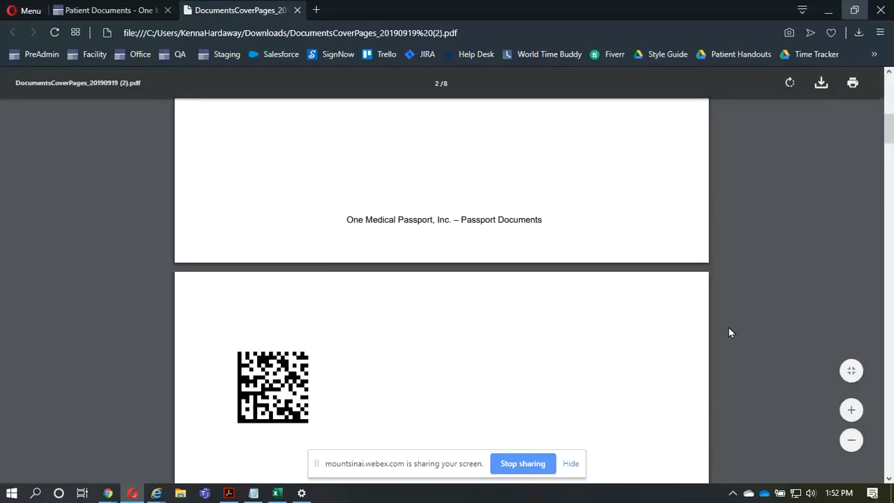
right_click(862, 440)
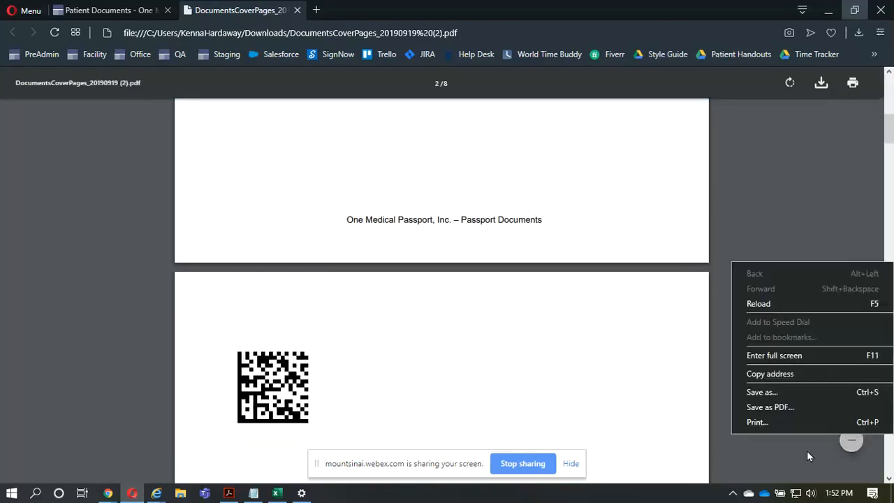
click(852, 440)
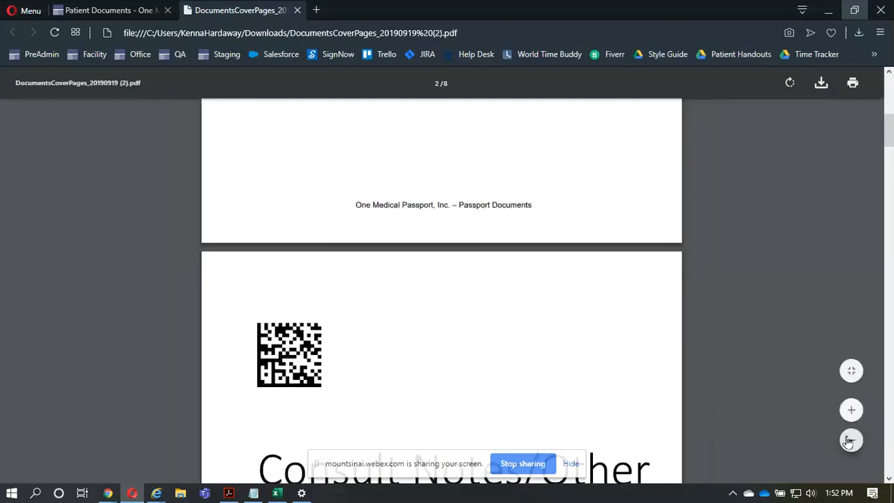
click(850, 440)
click(849, 440)
click(849, 440)
click(849, 440)
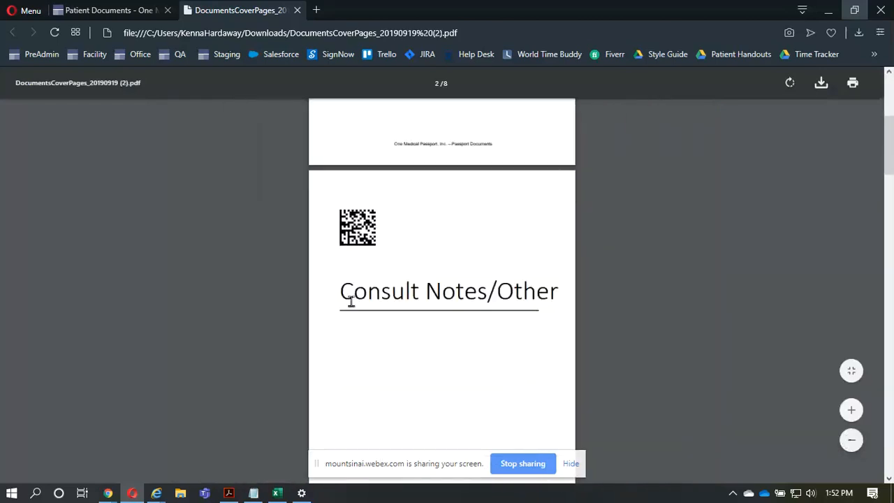
scroll(352, 302, up, 4)
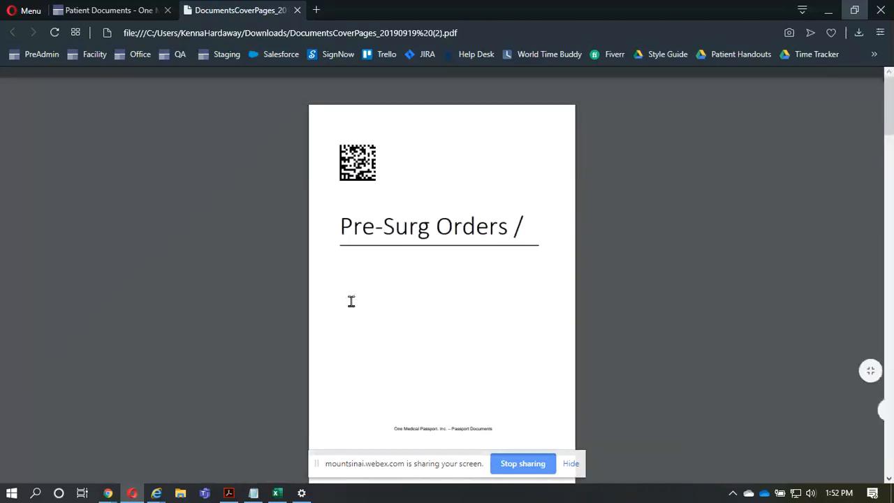
scroll(352, 301, down, 1)
scroll(351, 301, down, 1)
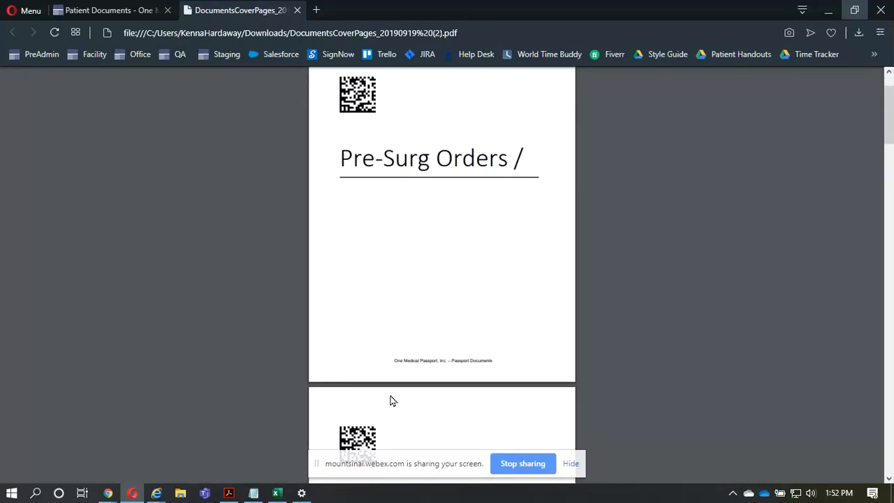
scroll(390, 400, down, 4)
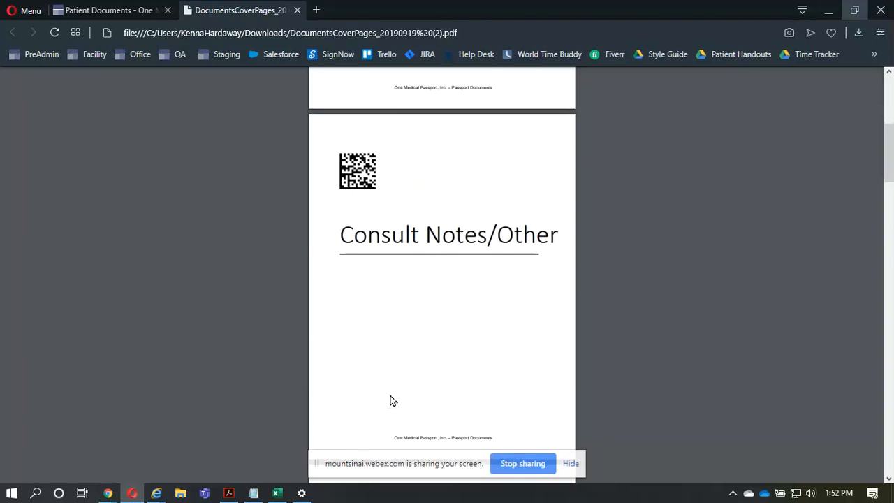
scroll(390, 400, down, 3)
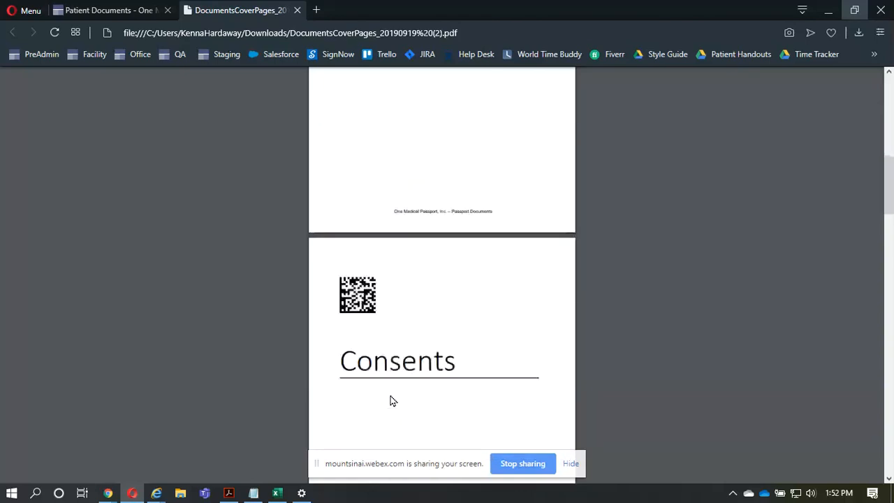
scroll(390, 400, up, 1)
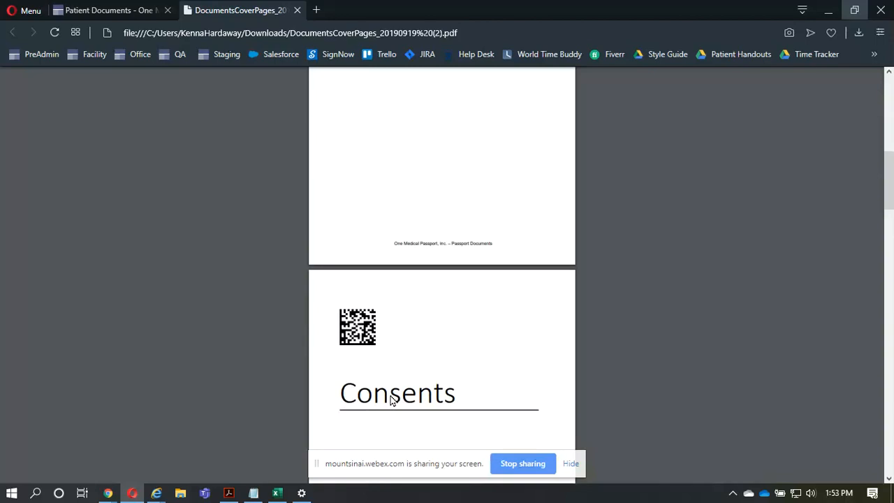
scroll(392, 400, down, 1)
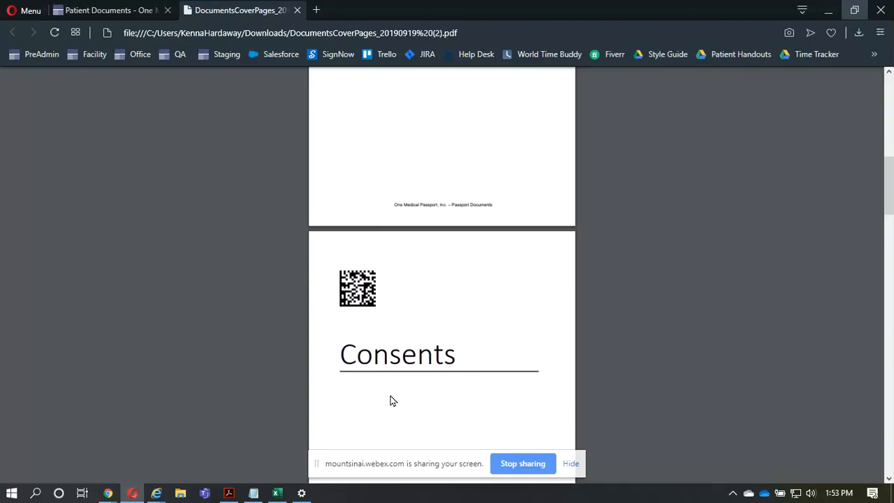
- Switch to the Google Drive window showing HowtoBatchScanDocuments.mp4 and play the video in full screen
key(alt+Tab)
key(alt+Tab)
key(alt+Tab)
key(alt+Tab)
key(alt+Tab)
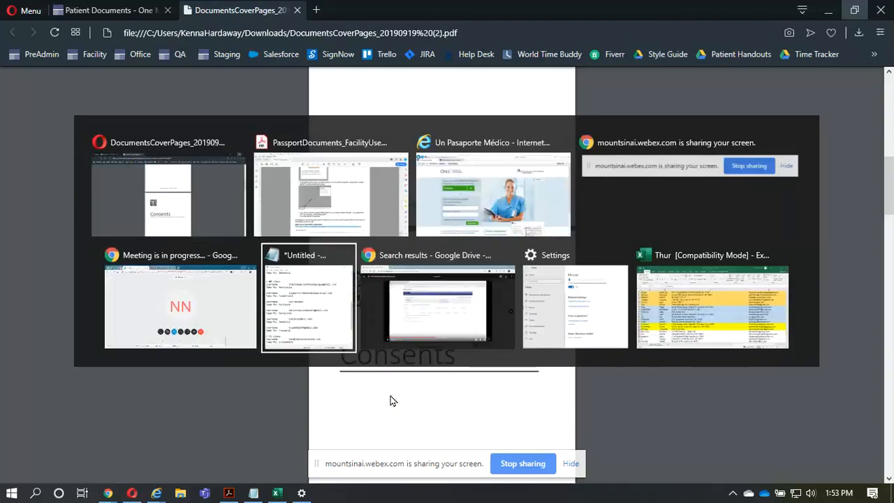
key(alt+Tab)
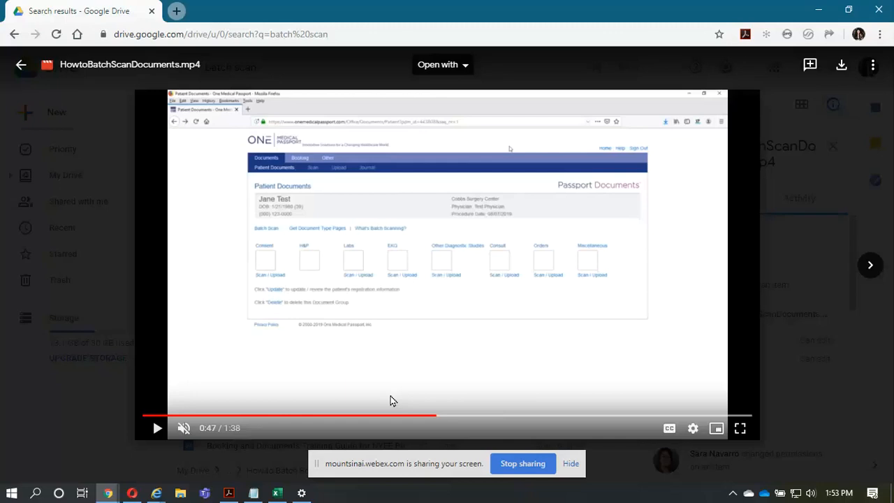
click(740, 429)
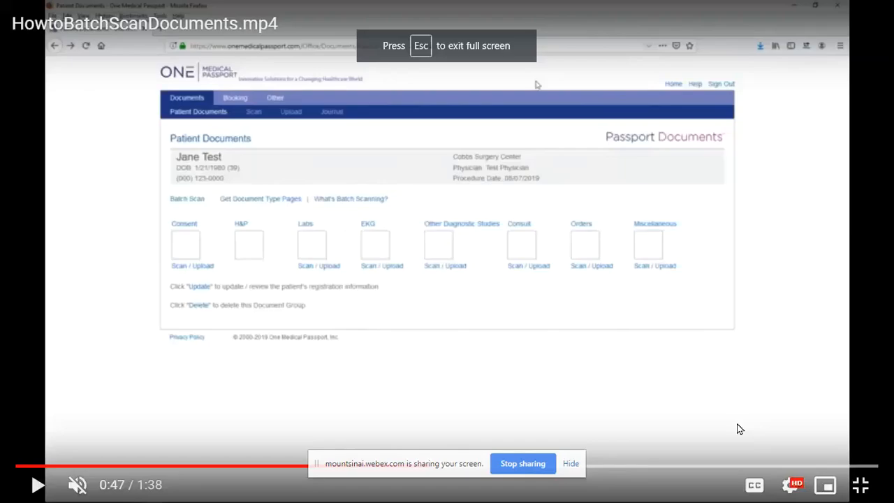
click(536, 335)
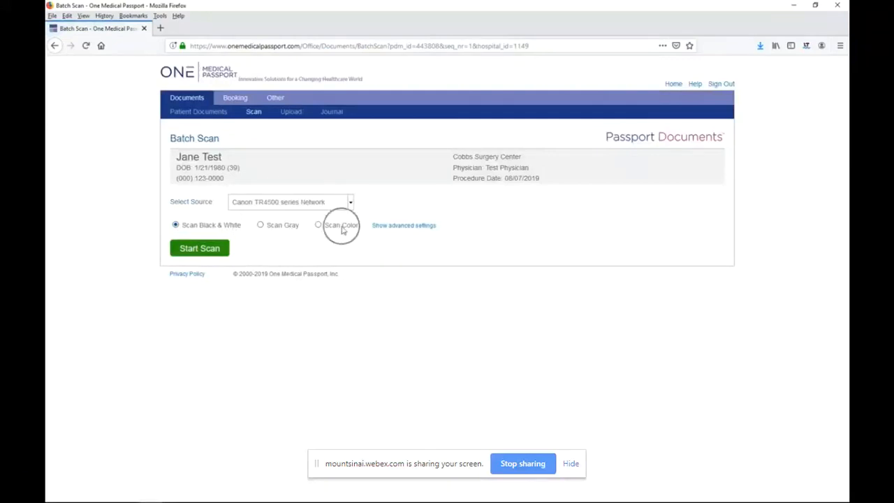
- Watch the batch scanning demonstration, pausing at the scanned pages summary and again at the Patient Documents page that follows submission
click(396, 227)
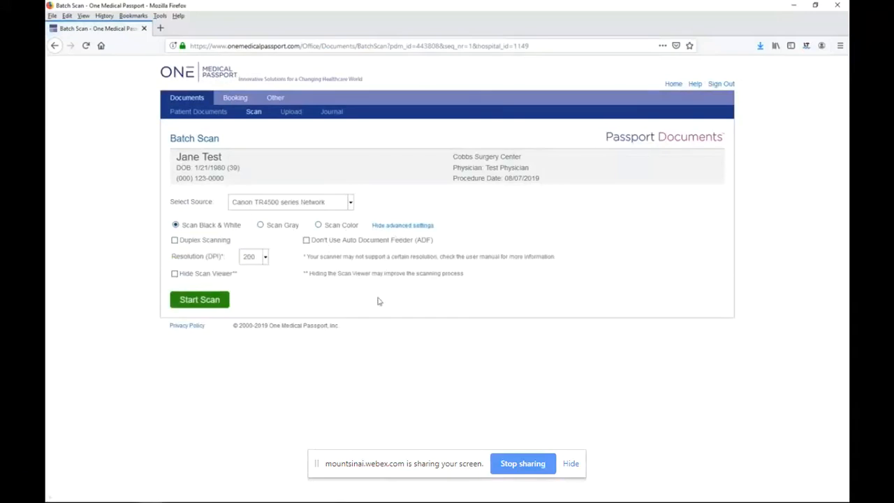
click(401, 225)
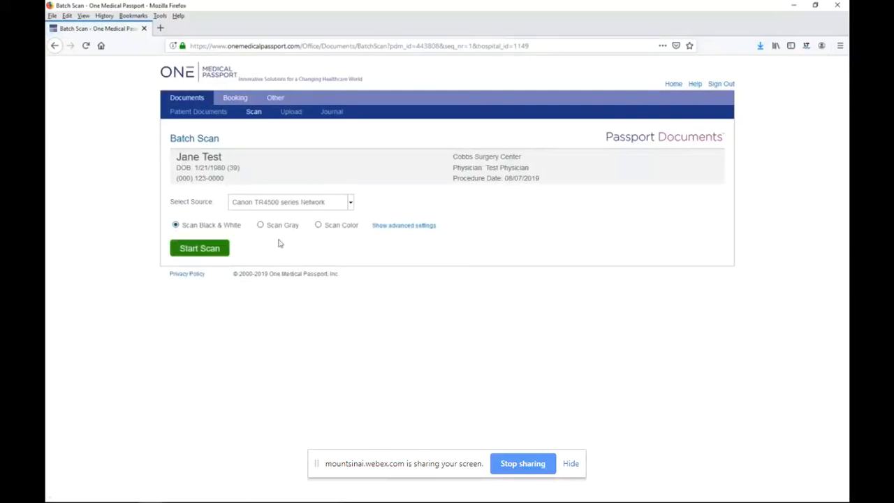
click(200, 256)
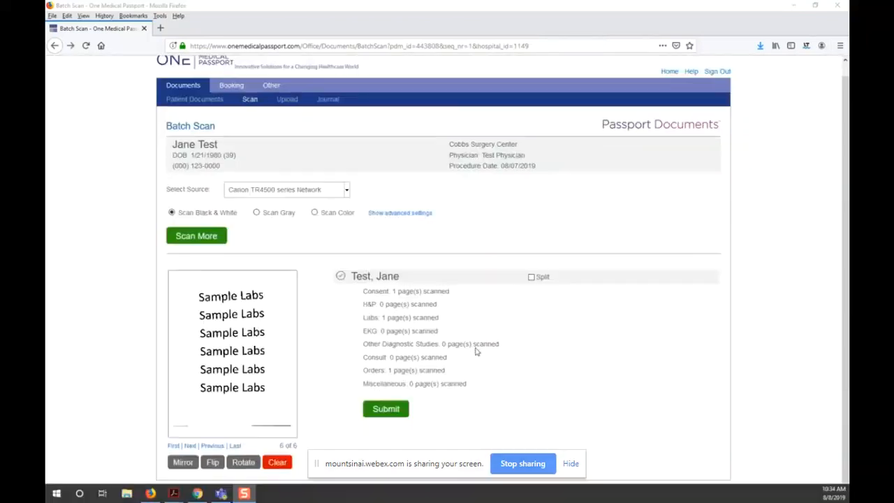
click(535, 335)
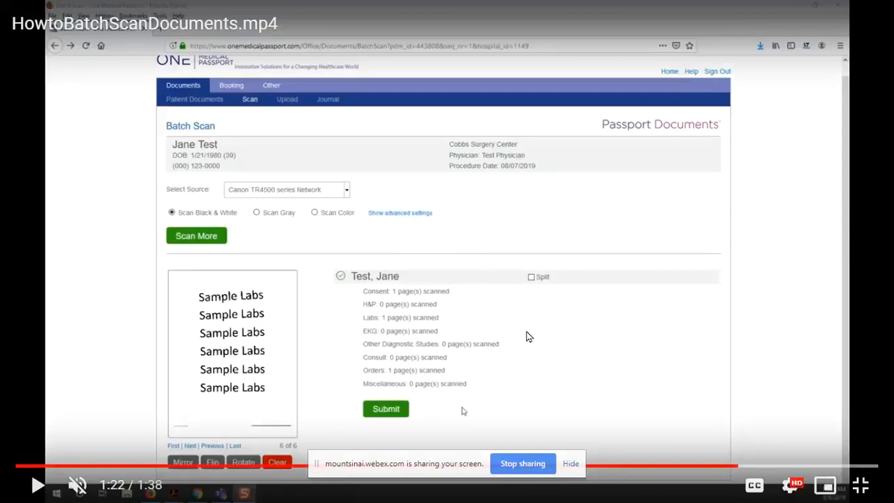
key(ctrl)
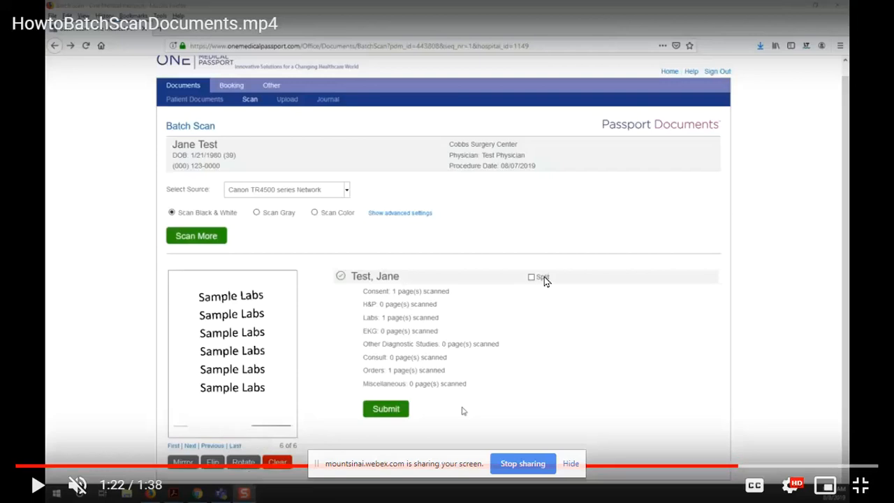
key(ctrl)
key(space)
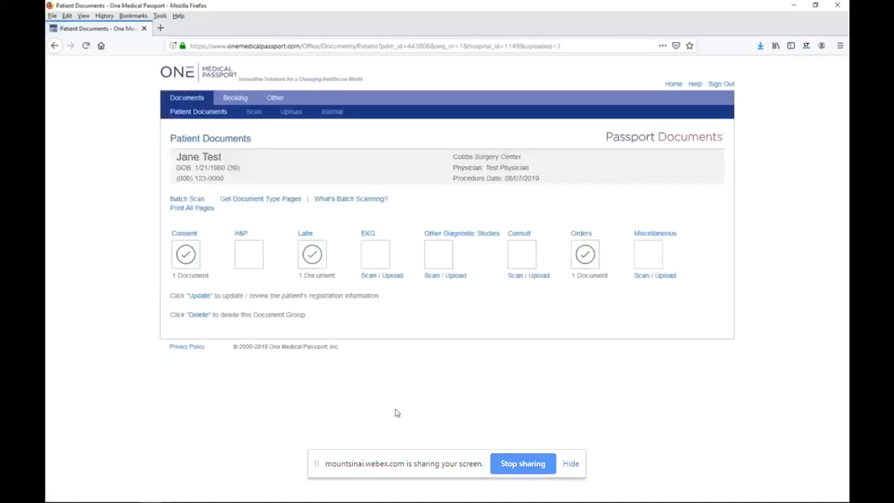
mouse_move(545, 281)
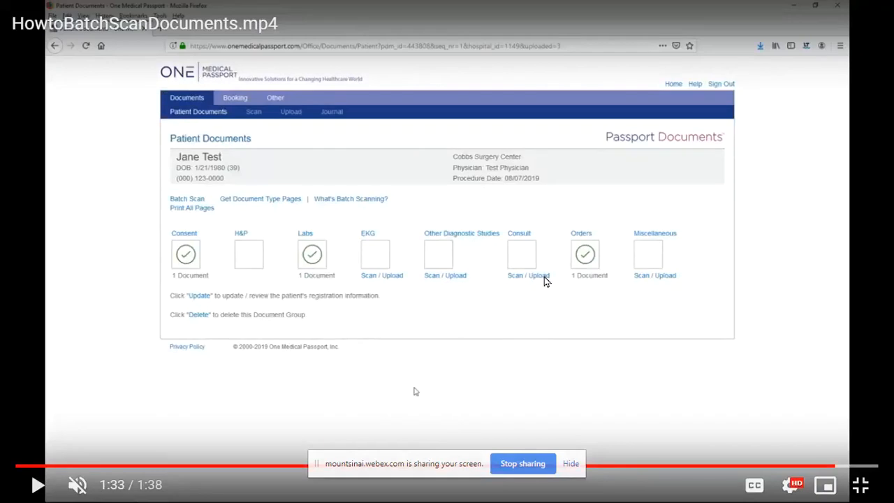
- Switch back to the Patient Documents page in Opera, open the patient's registration information for updating, and save it
key(alt+Tab)
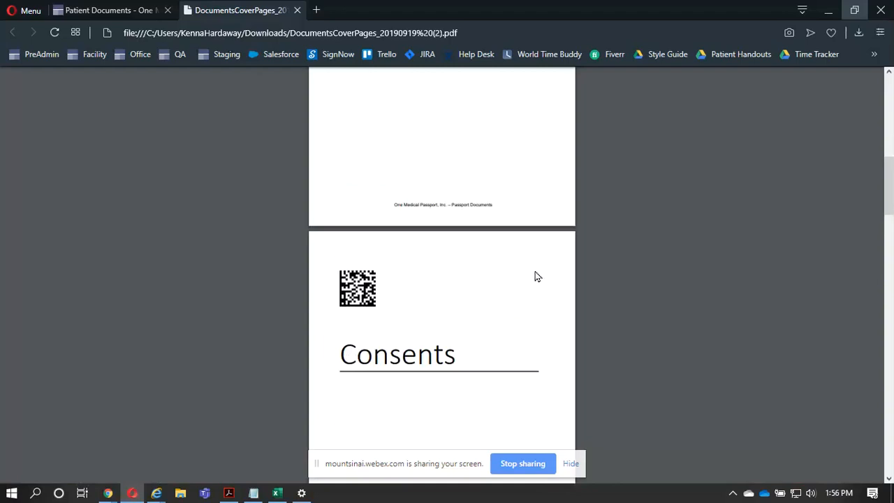
click(105, 9)
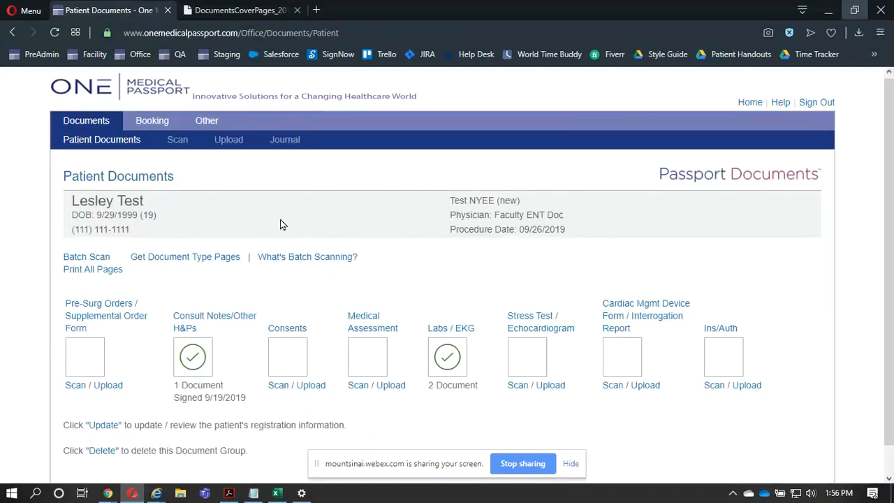
scroll(280, 221, down, 1)
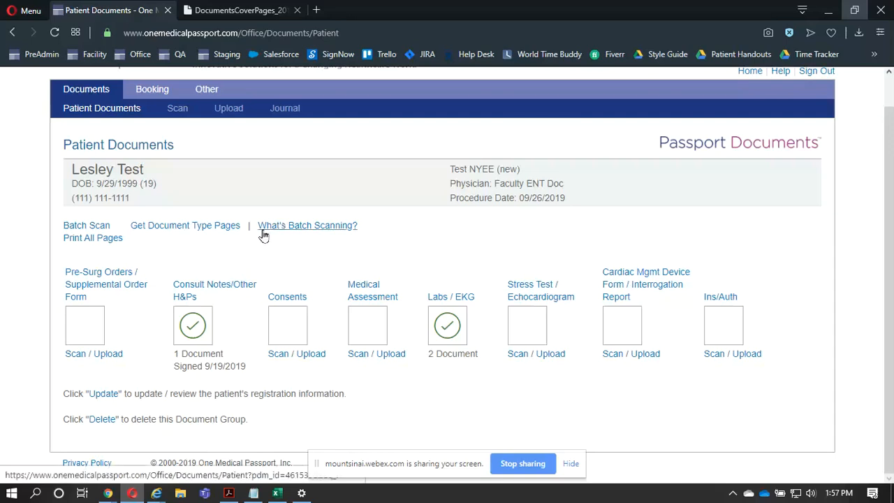
click(105, 396)
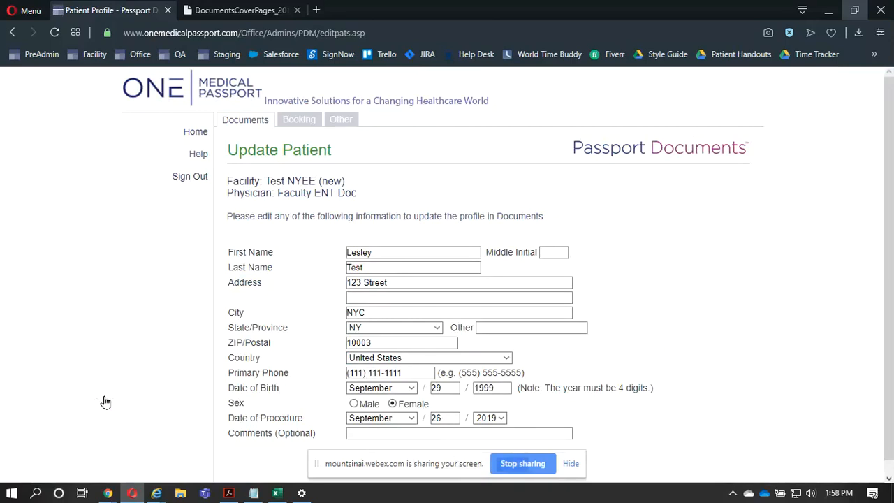
scroll(105, 402, down, 1)
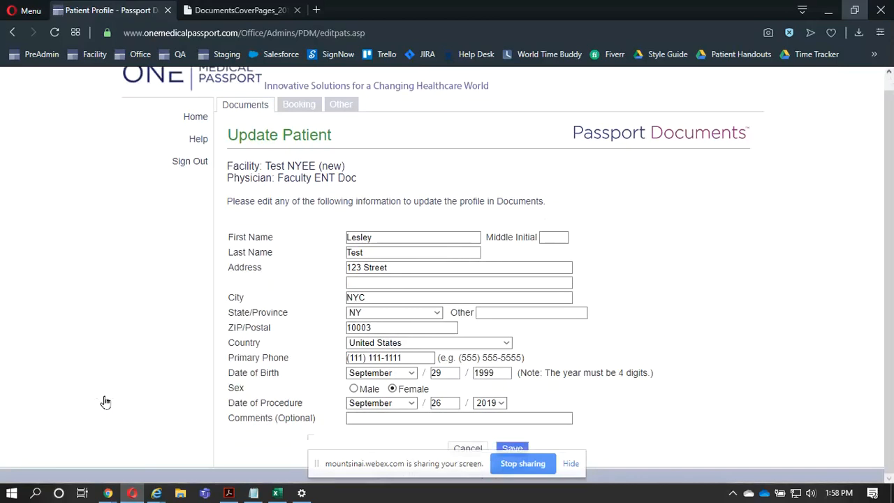
click(514, 448)
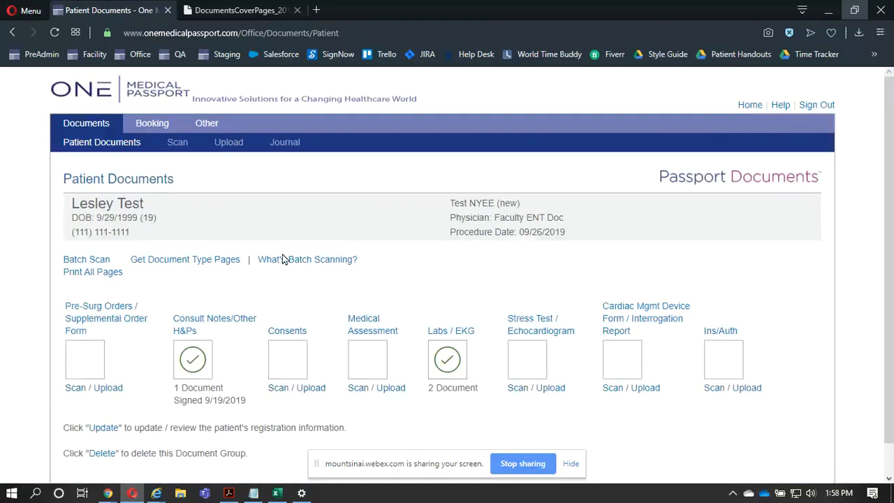
- Review the document group's journal of actions and return to the Patient Documents page
click(279, 143)
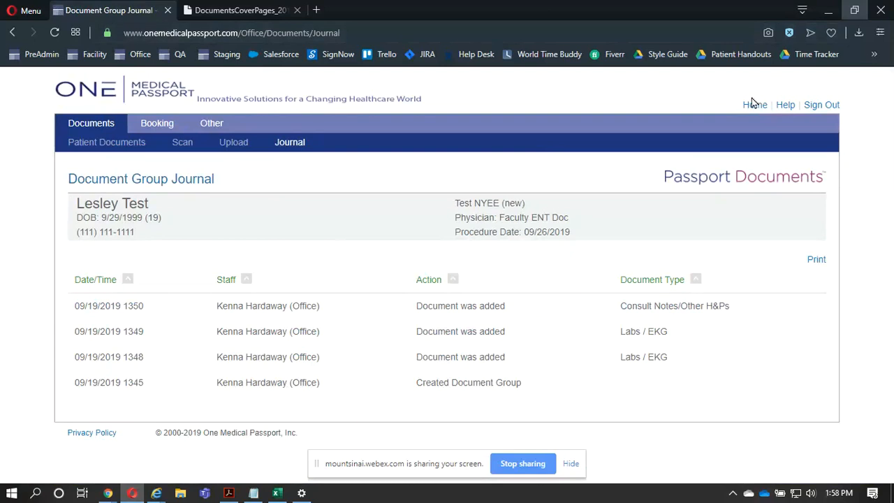
click(128, 147)
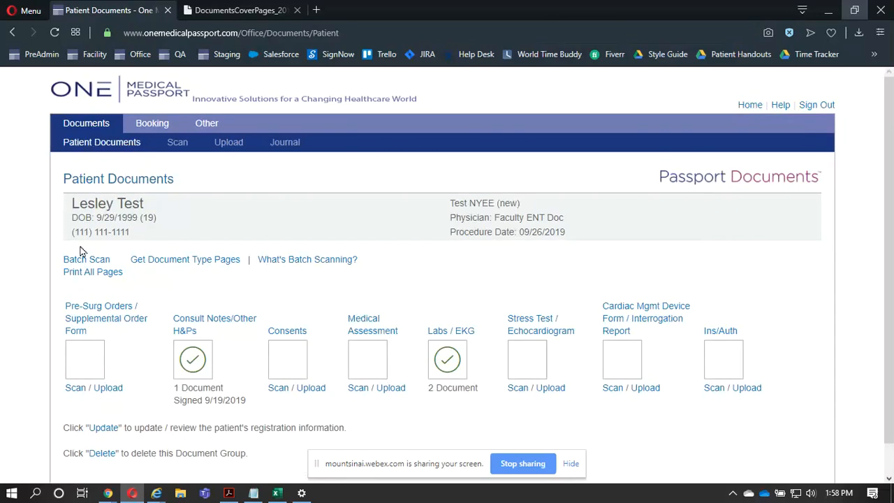
click(90, 364)
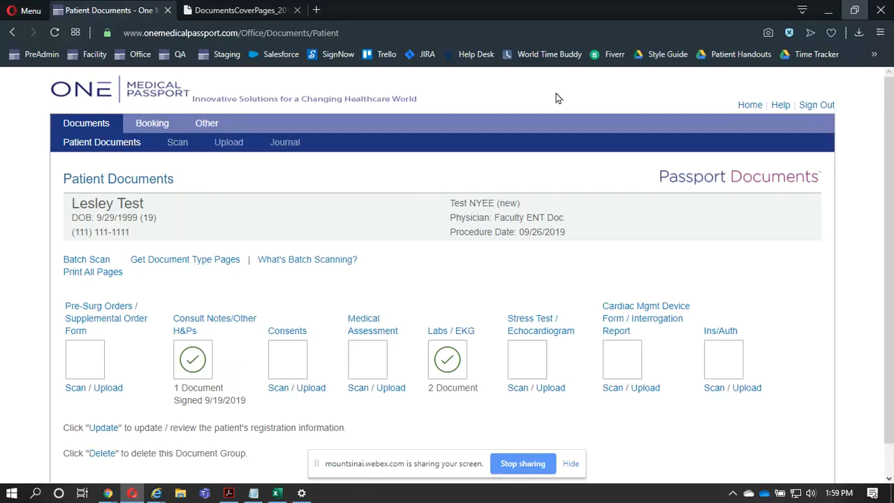
- Go to the home page and open the booking request changes from the Message Center
click(749, 105)
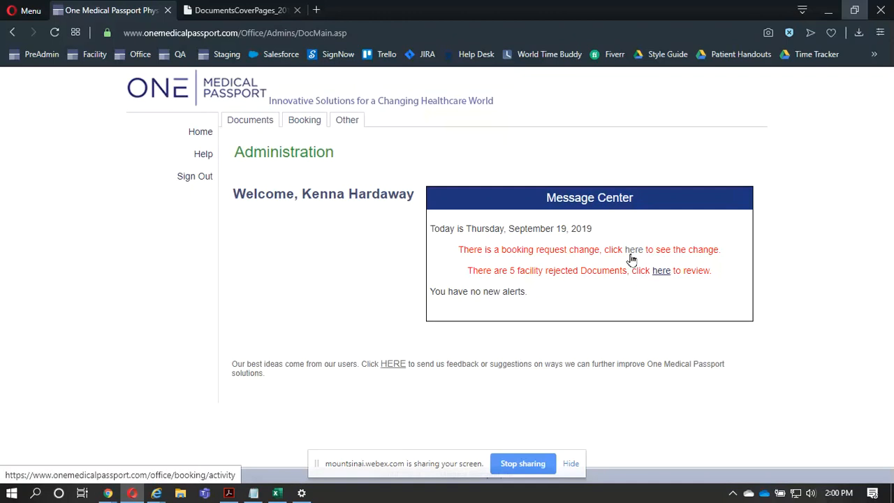
click(631, 258)
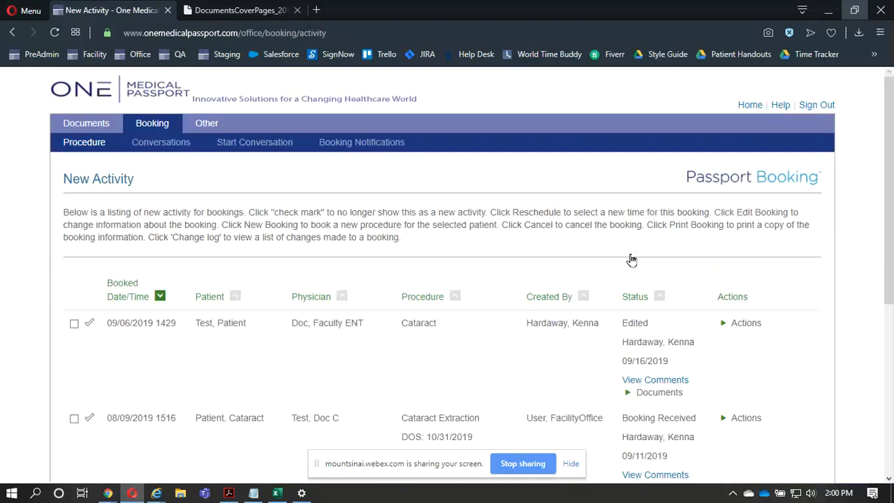
scroll(631, 260, down, 1)
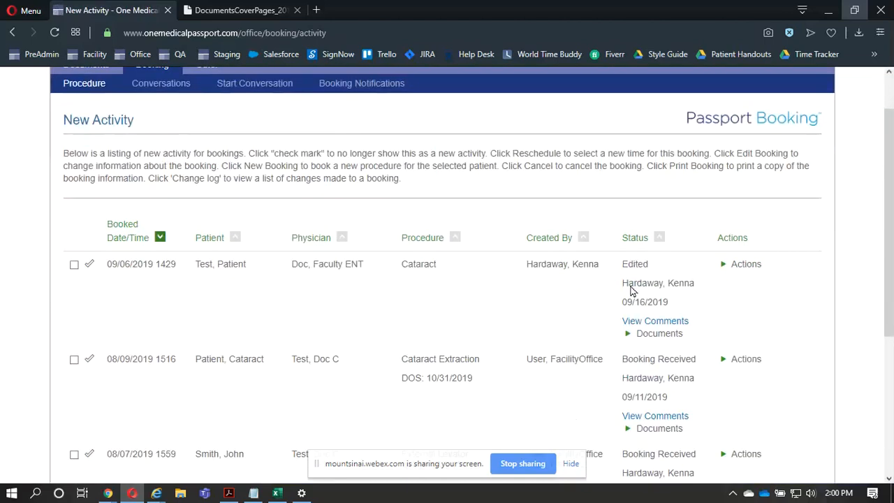
- Review the patient, physician, procedure and creator of the 09/06/2019 Cataract booking, and view its comments
click(225, 270)
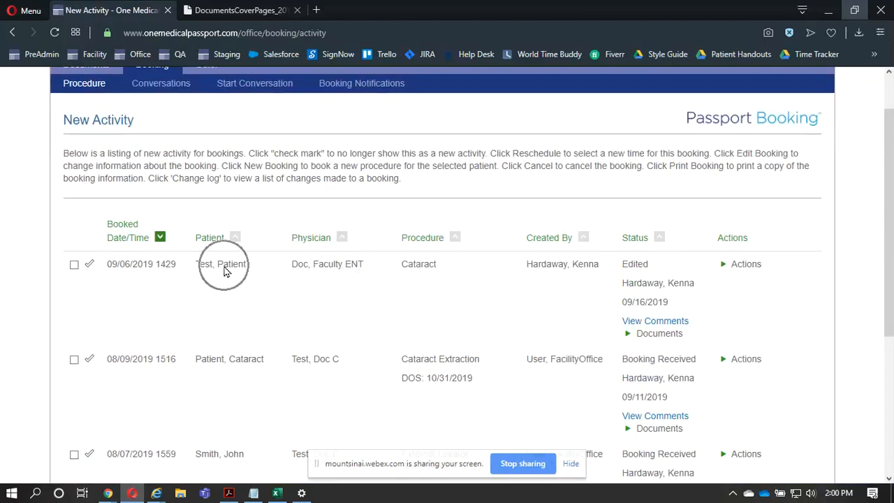
click(295, 267)
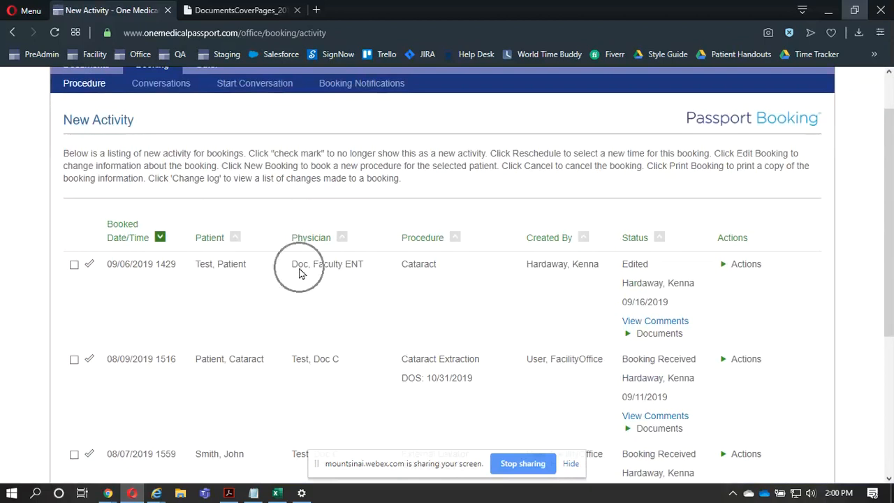
click(422, 264)
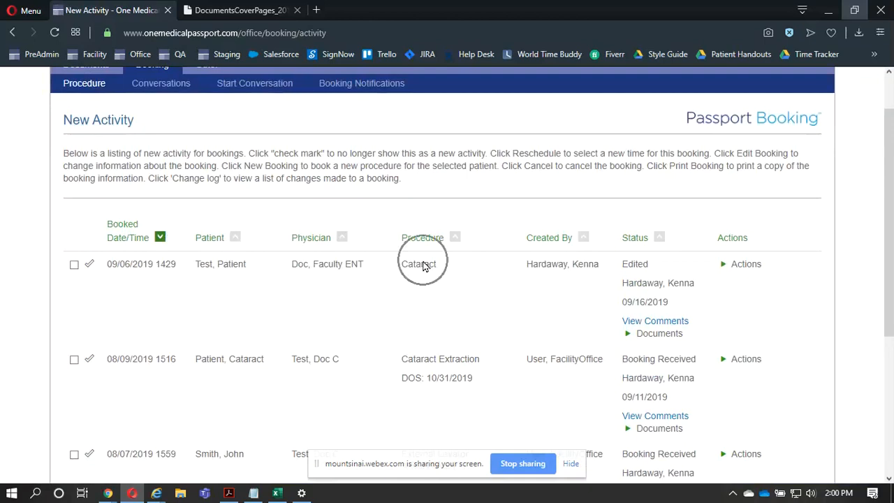
click(538, 273)
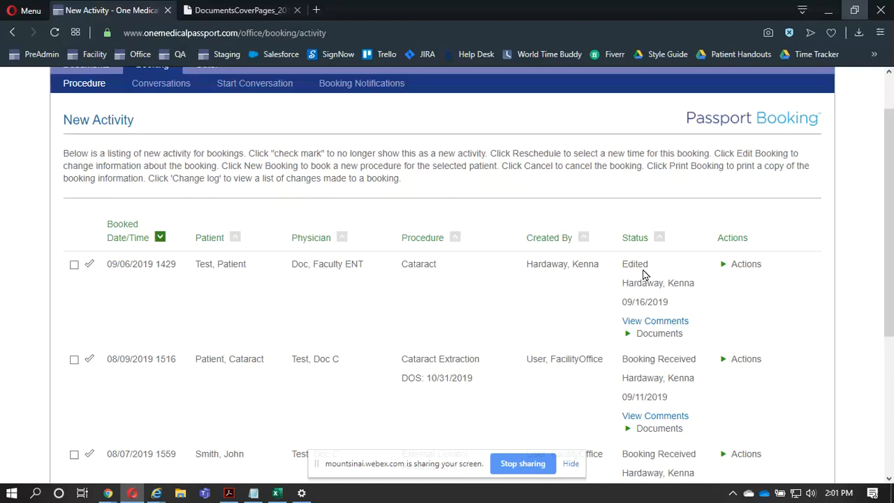
scroll(644, 274, down, 2)
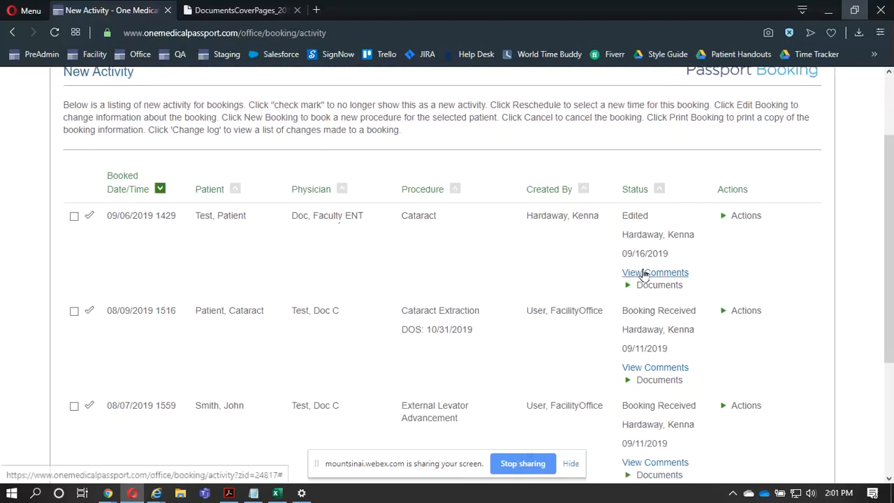
click(644, 274)
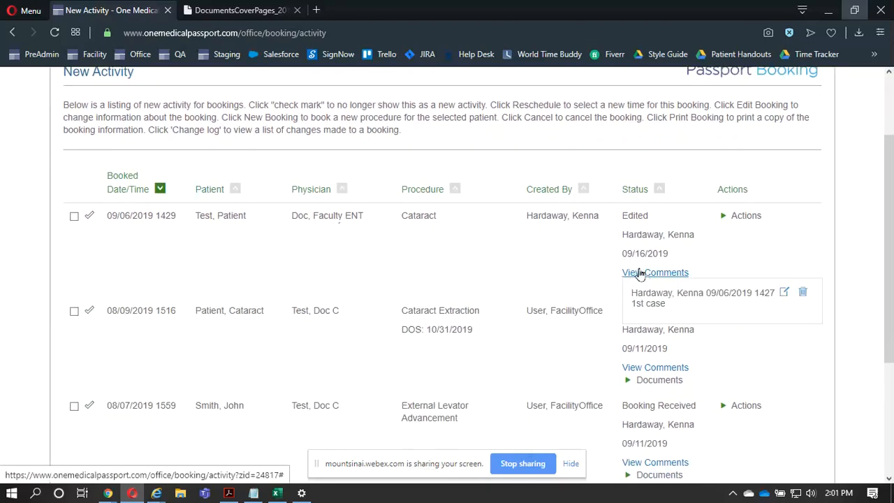
click(561, 236)
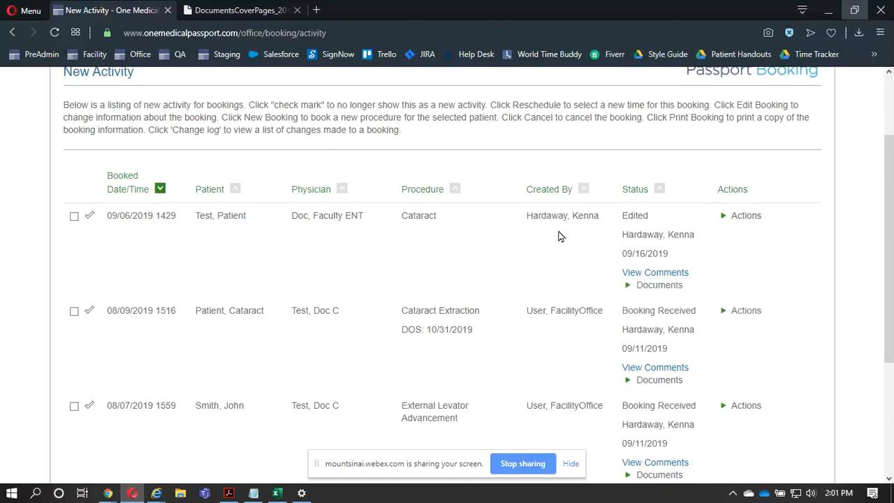
- Expand the documents and the available actions of the 09/06/2019 Cataract booking to examine their options
click(663, 289)
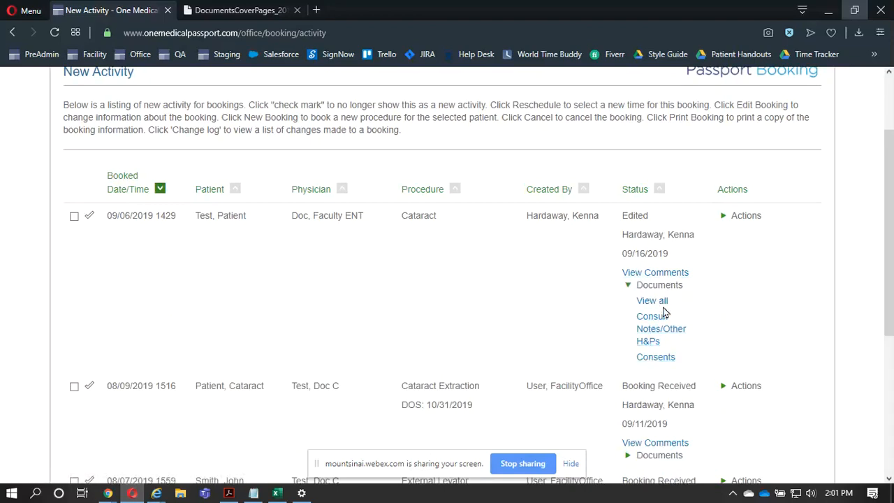
click(733, 218)
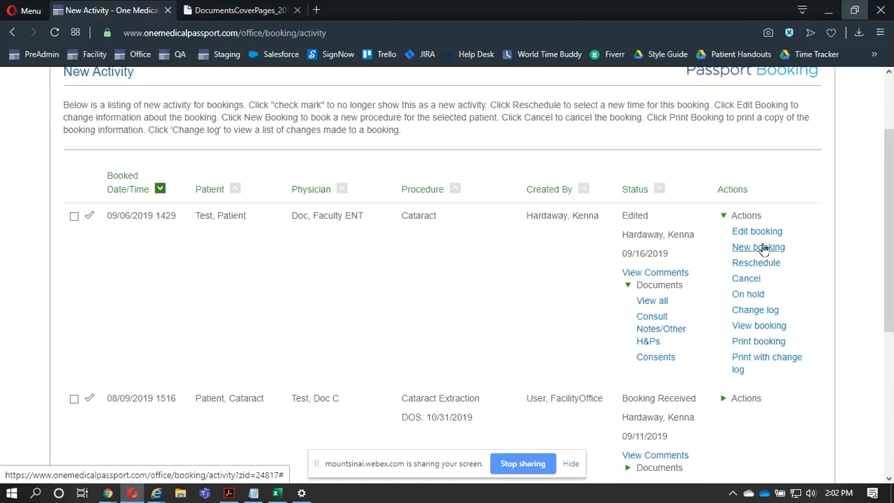
click(764, 248)
drag(764, 249, 760, 248)
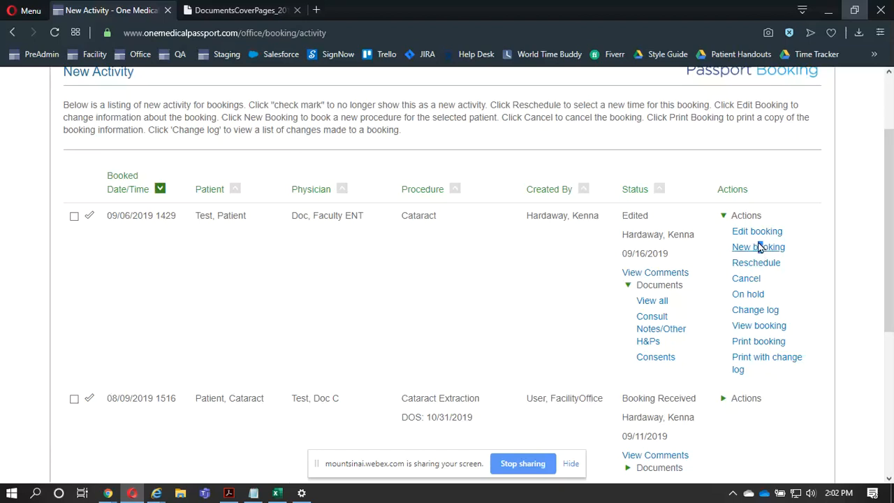
drag(760, 248, 759, 247)
click(792, 291)
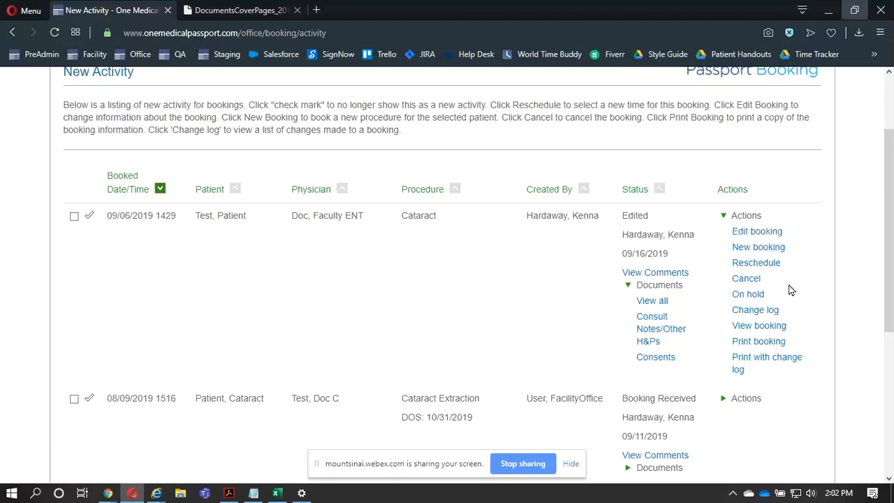
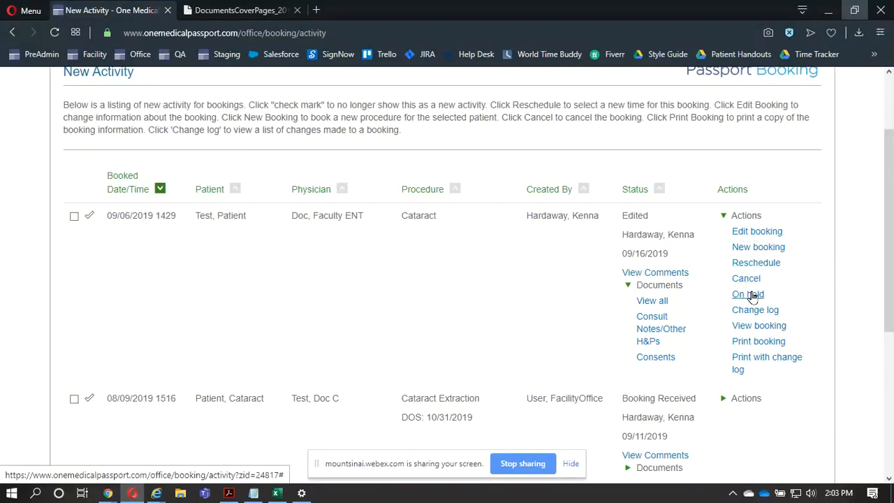
- Open the On Hold form of the 09/06/2019 Cataract booking, view its optional comments field, and leave it without saving
right_click(752, 294)
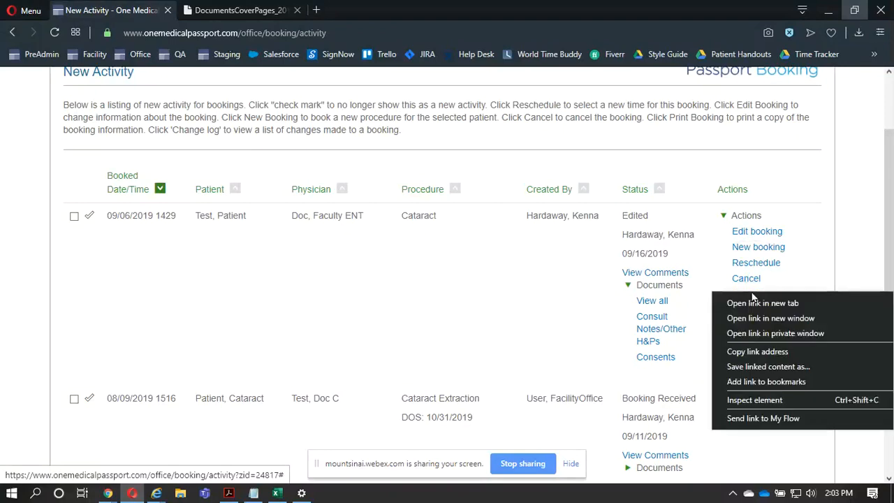
click(709, 280)
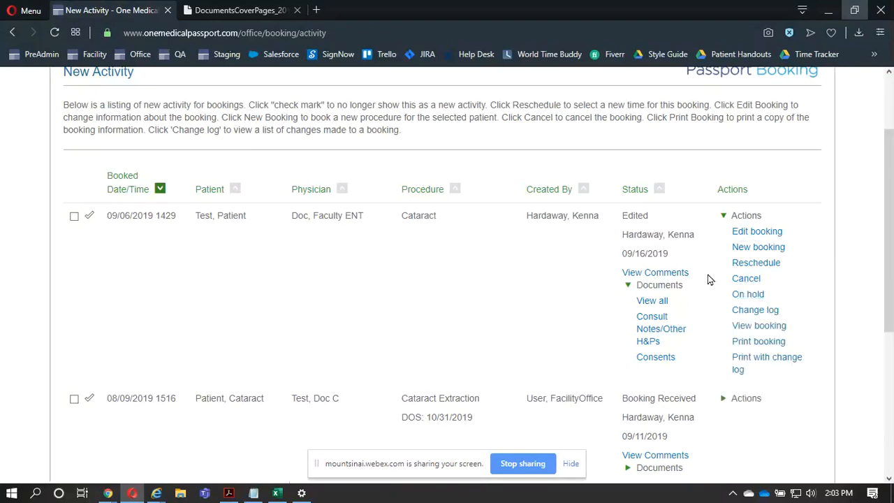
click(748, 294)
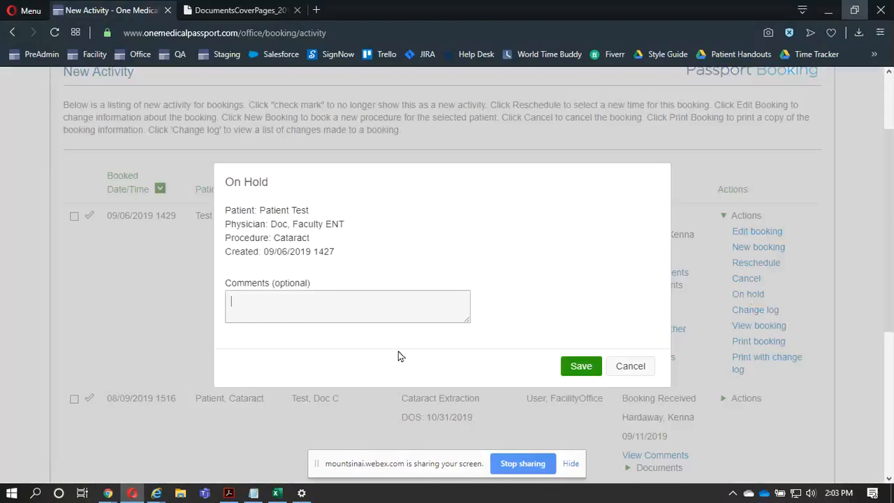
click(311, 308)
click(311, 308)
click(801, 308)
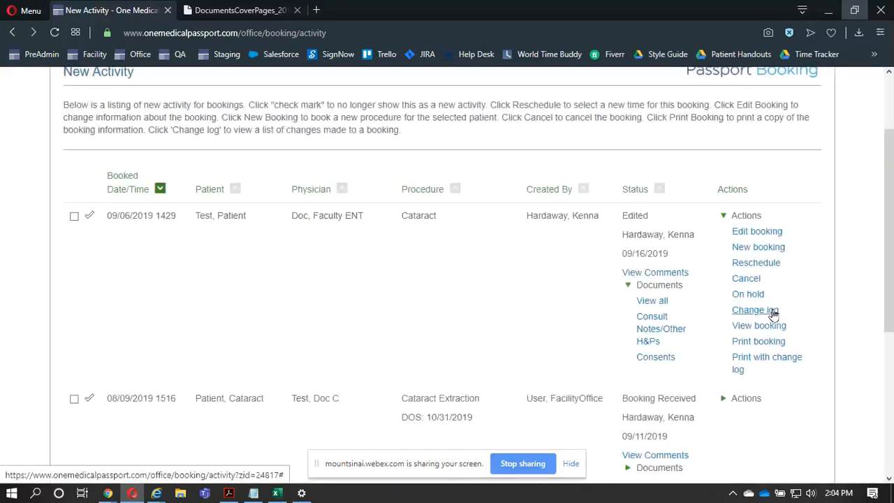
- Review the change log and the full booking details of the 09/06/2019 Cataract booking, closing each view
click(771, 316)
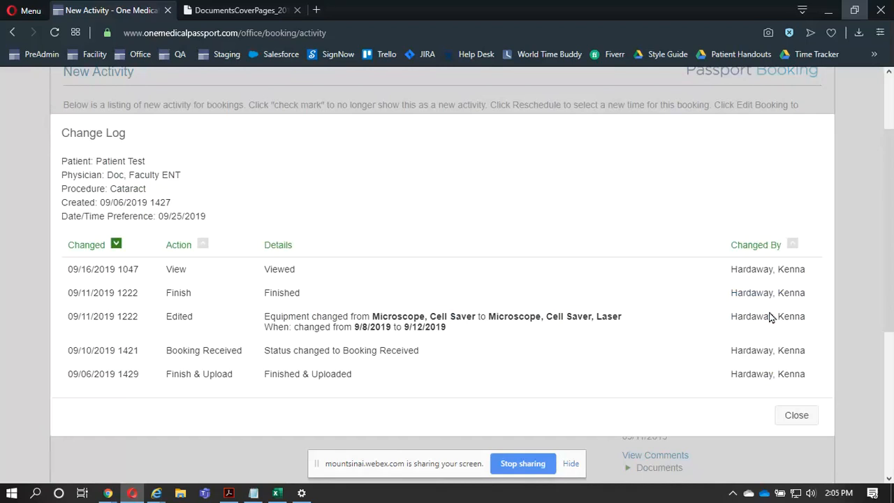
click(867, 292)
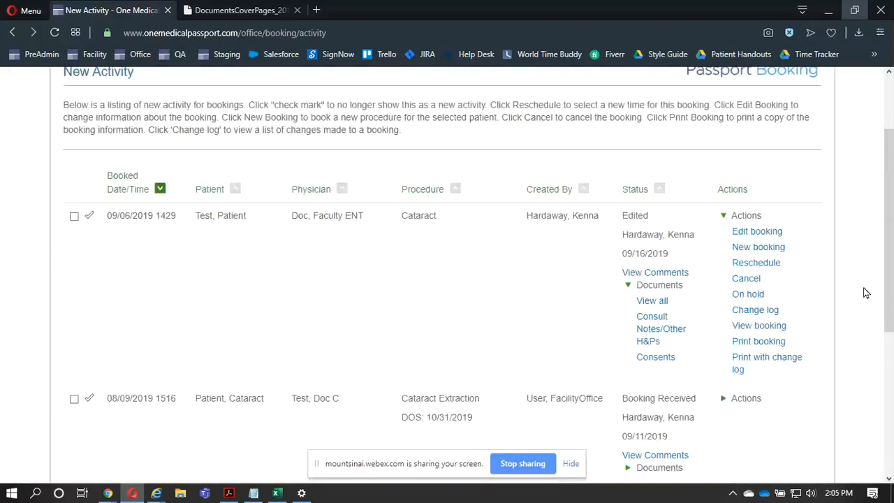
click(754, 332)
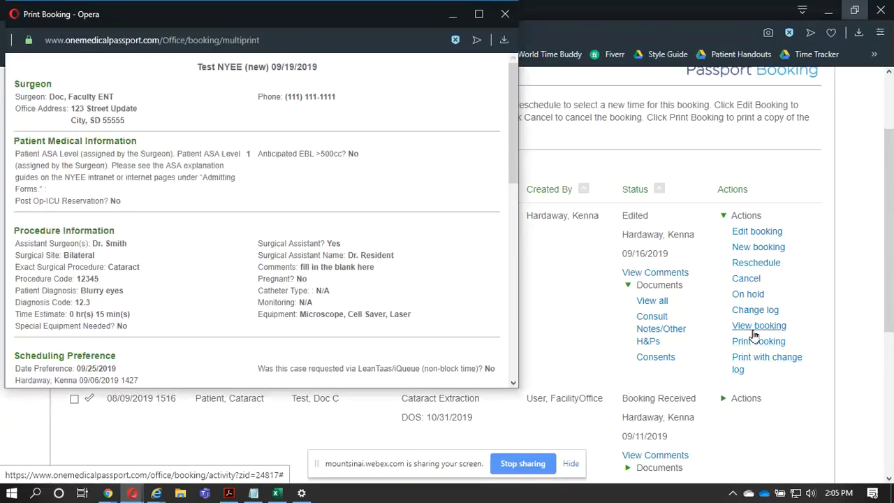
right_click(388, 257)
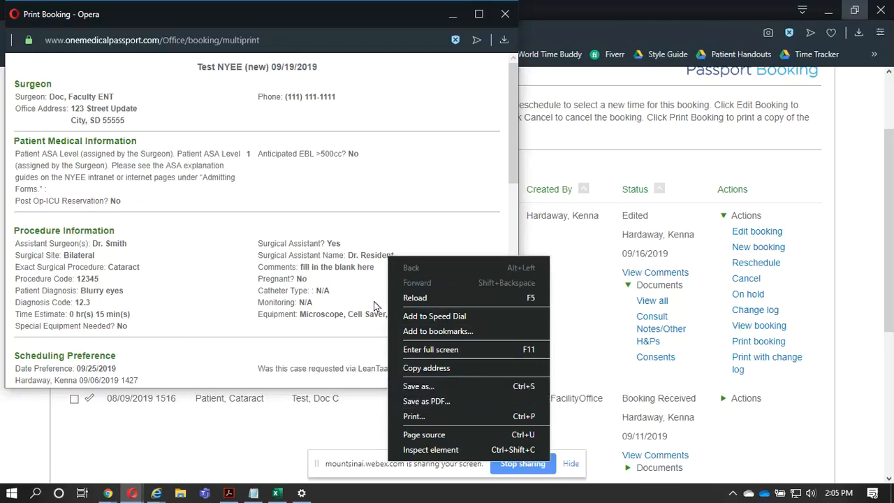
click(354, 219)
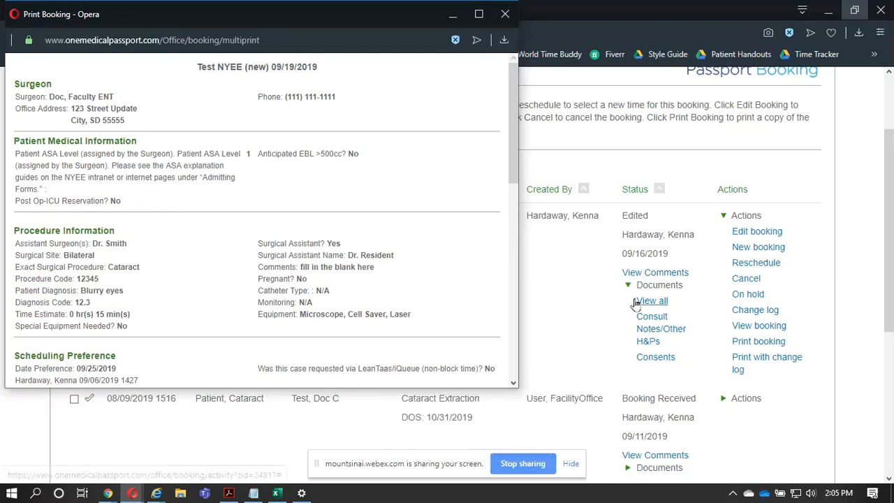
click(505, 14)
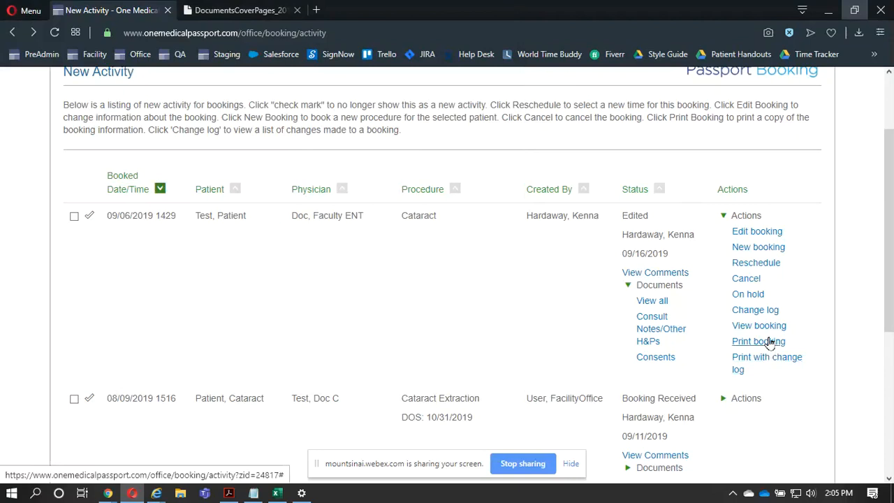
- Select the 09/06/2019 and 08/09/2019 bookings and print them together with their change logs
click(74, 217)
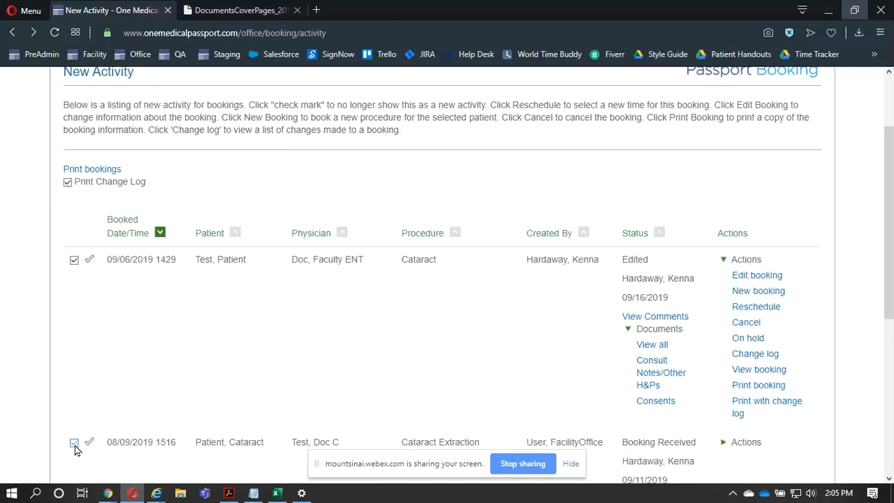
click(74, 443)
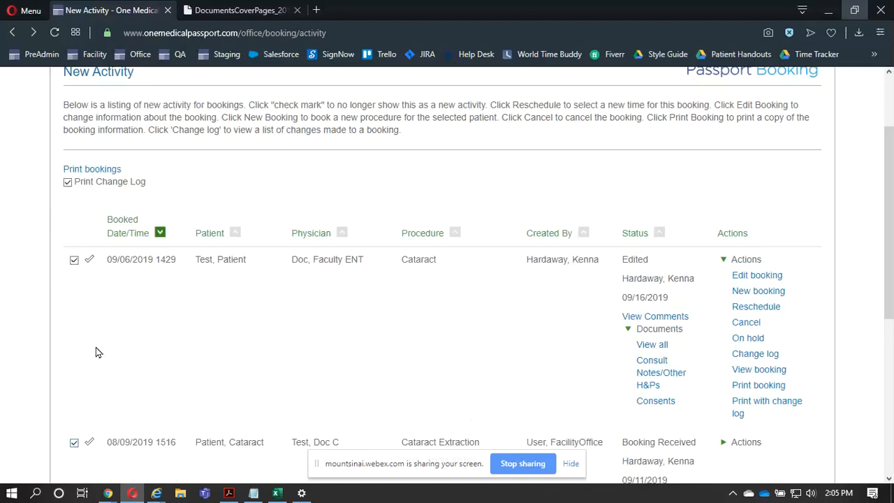
click(100, 174)
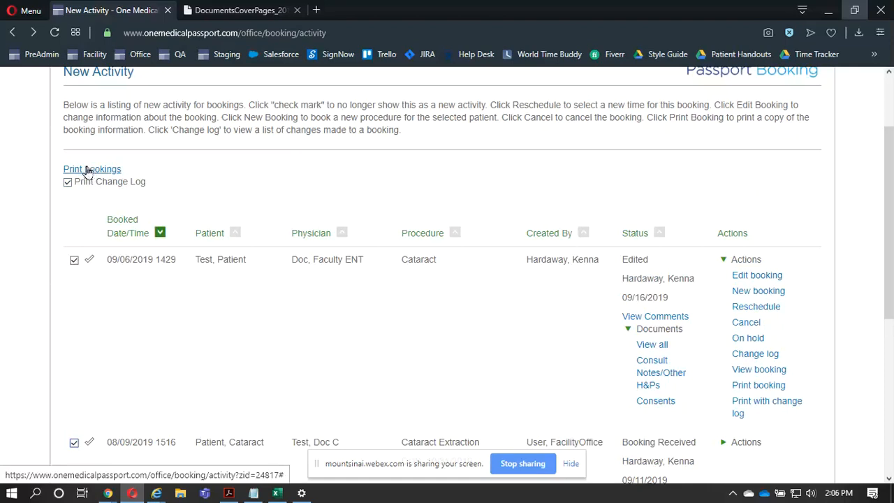
click(90, 262)
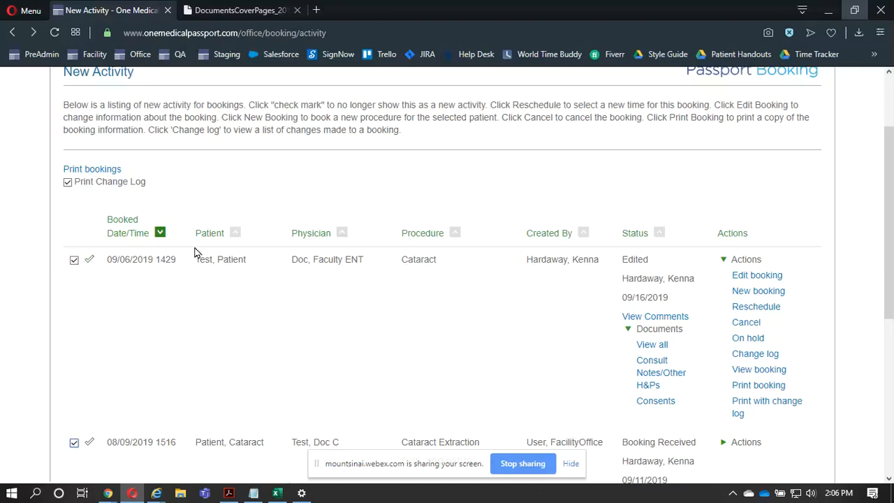
- Go to the Review Bookings page and look through the bookings listed by booked date for September 19, 2019
scroll(194, 253, up, 3)
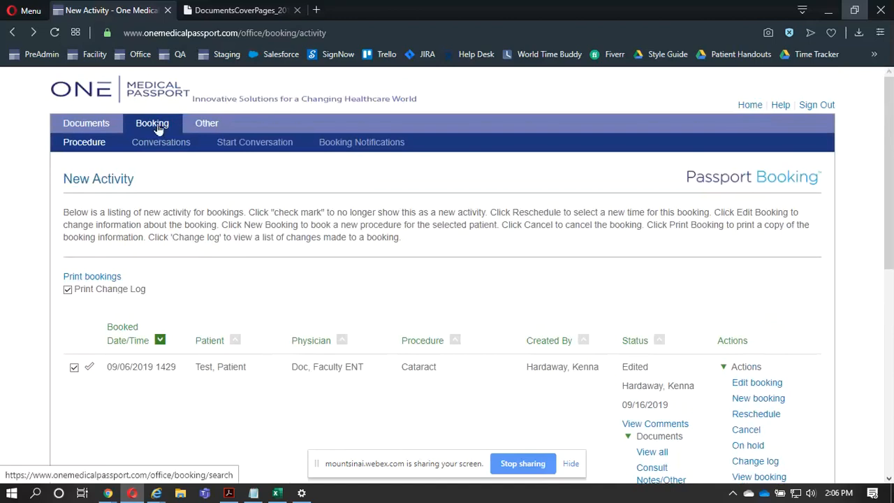
click(159, 129)
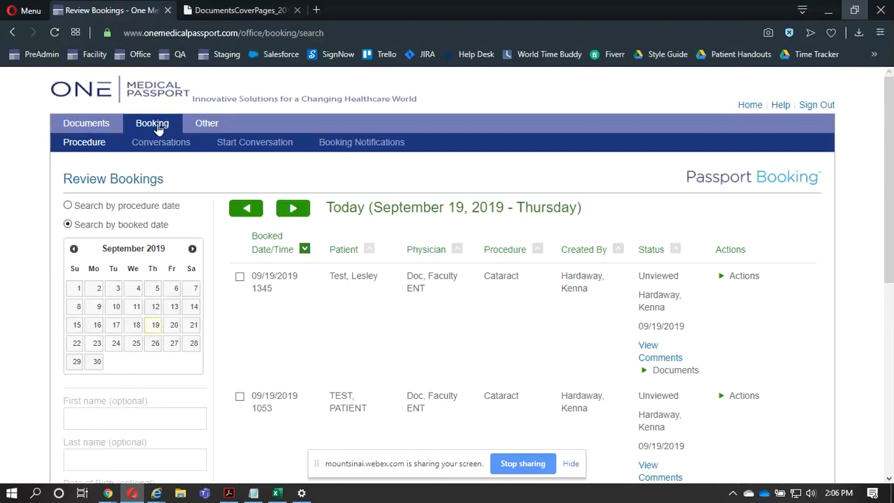
click(95, 227)
scroll(422, 298, down, 3)
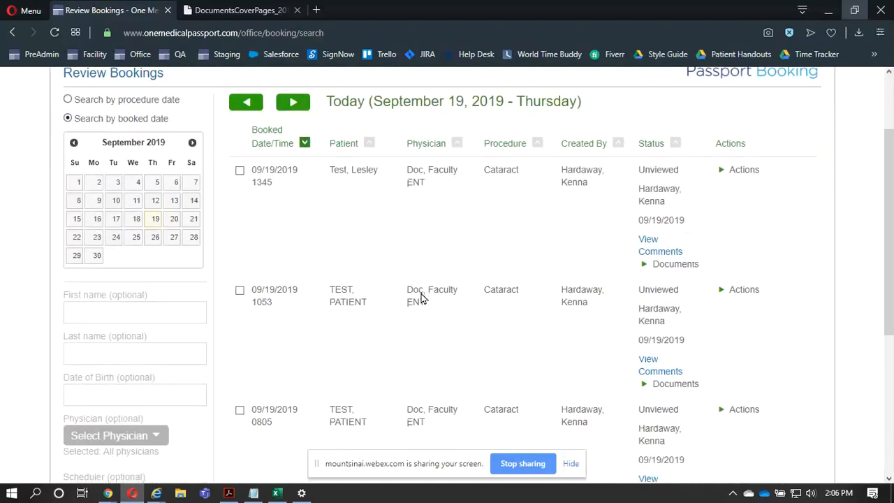
scroll(421, 299, down, 3)
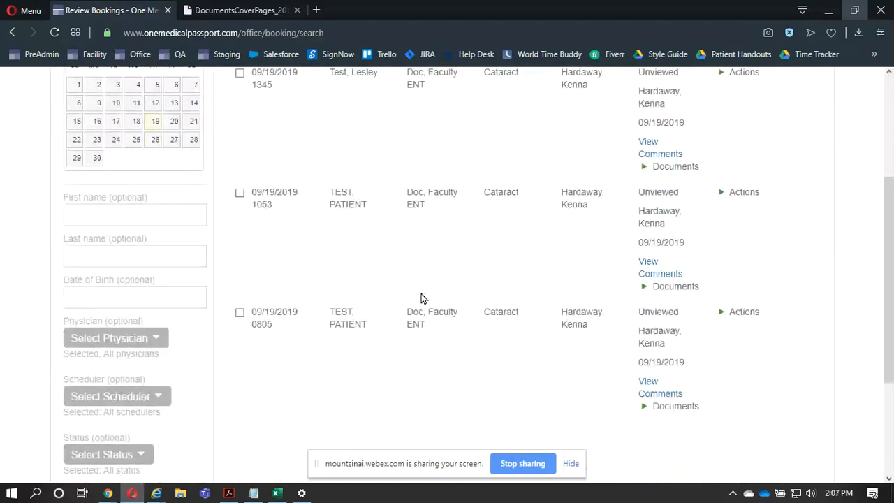
scroll(422, 298, up, 6)
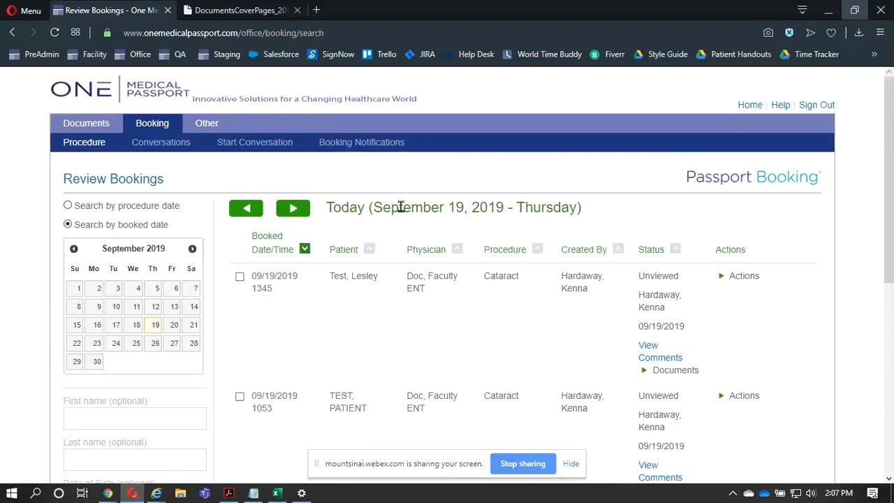
- Go back day by day through the bookings by booked date to September 11, 2019
click(240, 209)
click(240, 209)
click(240, 210)
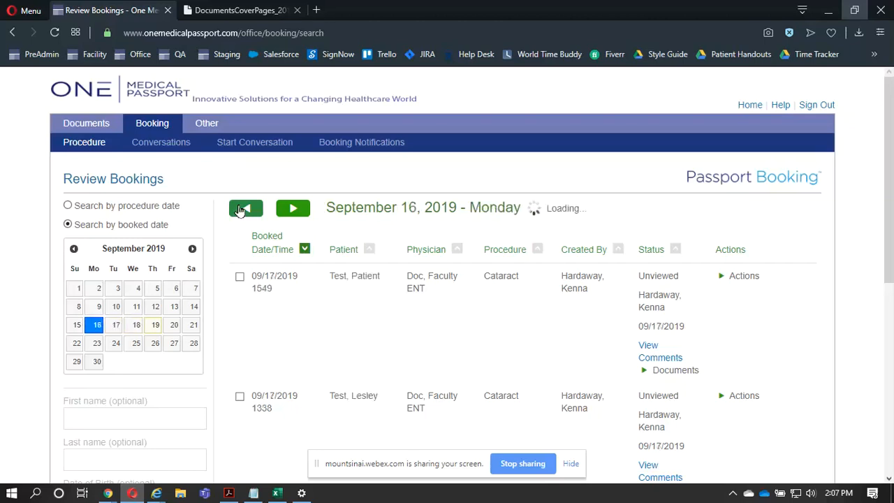
click(240, 209)
click(240, 209)
click(239, 210)
click(240, 210)
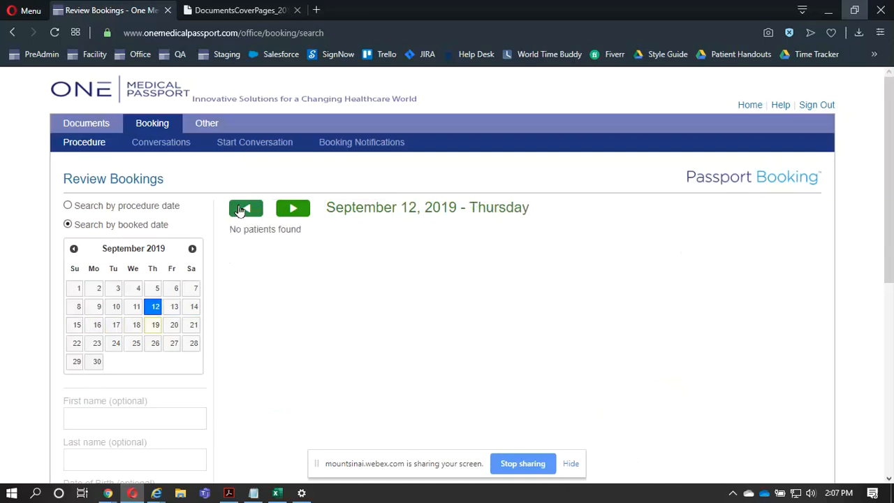
click(240, 209)
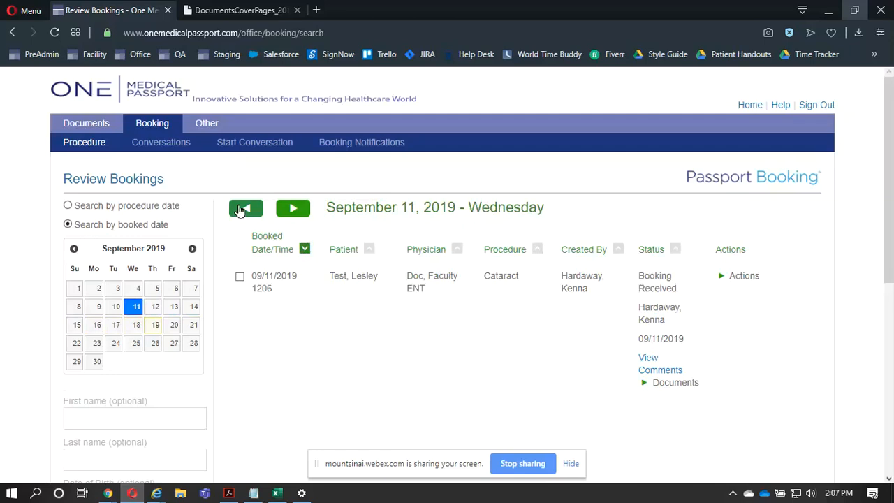
- Switch the booking search to procedure date and show the bookings for September 26, 2019
click(100, 206)
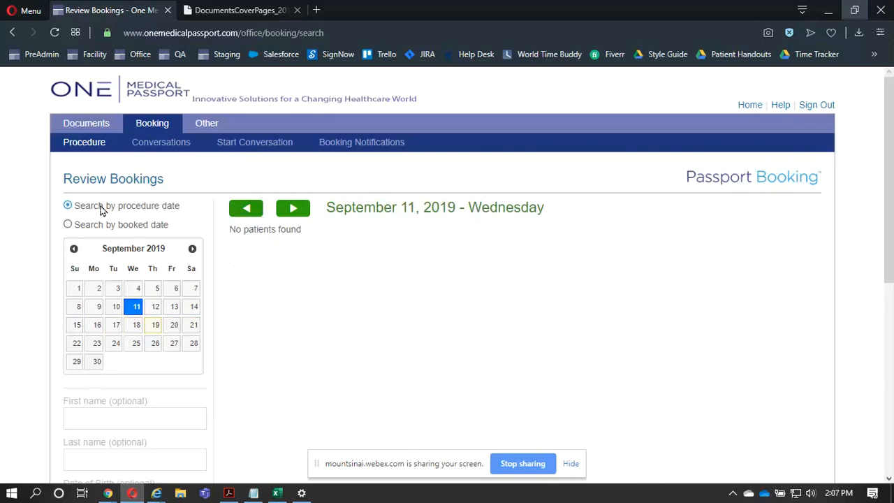
click(155, 343)
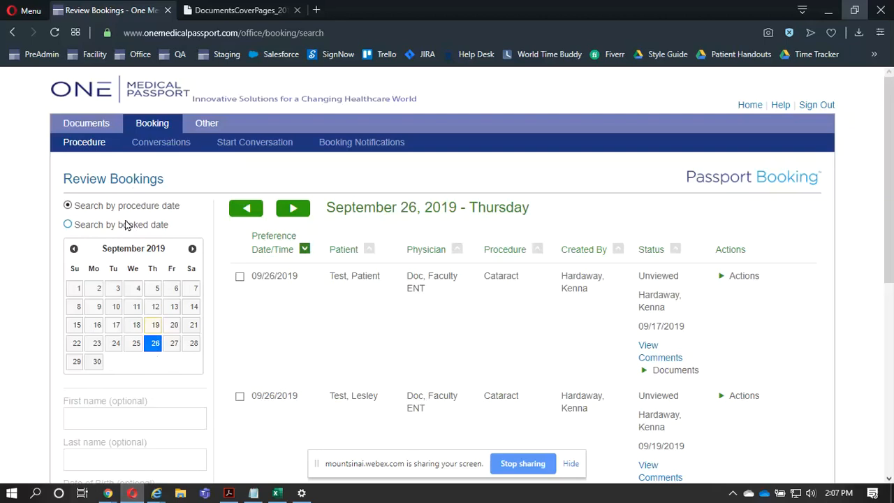
- Examine the patient name, physician and scheduler search filters and the choices they offer, leaving them unset
scroll(125, 224, down, 5)
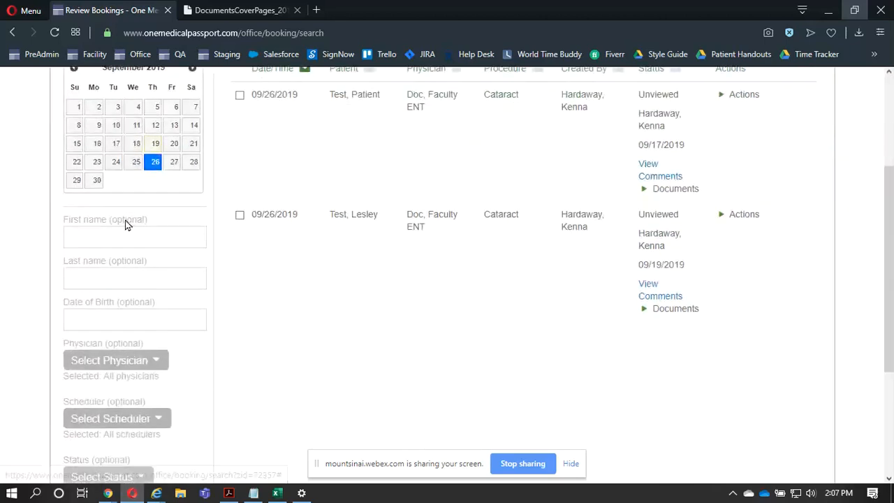
click(103, 274)
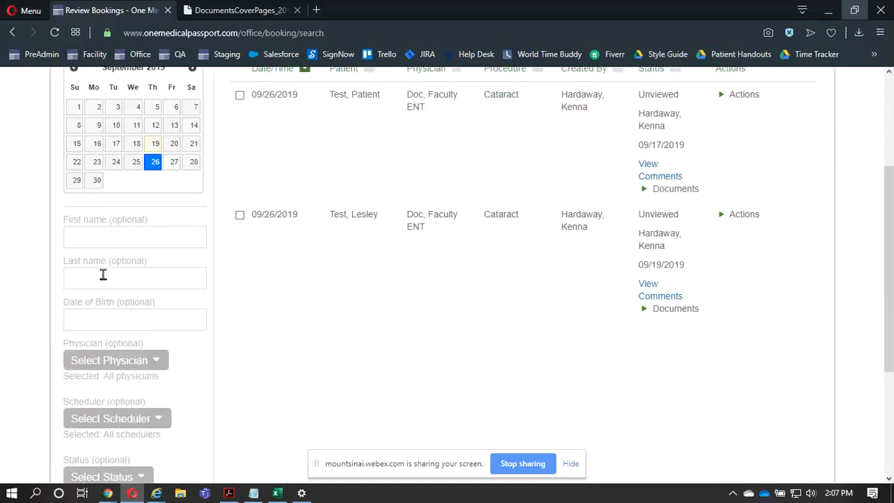
click(110, 361)
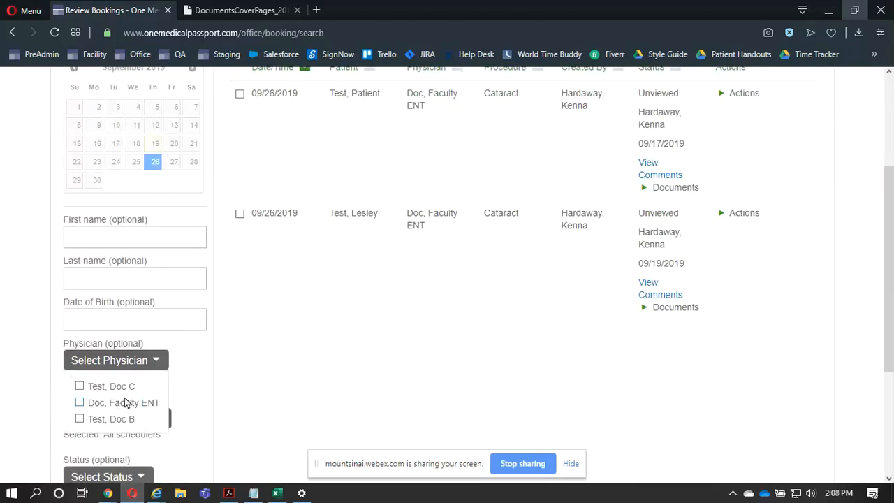
click(268, 363)
scroll(268, 363, down, 2)
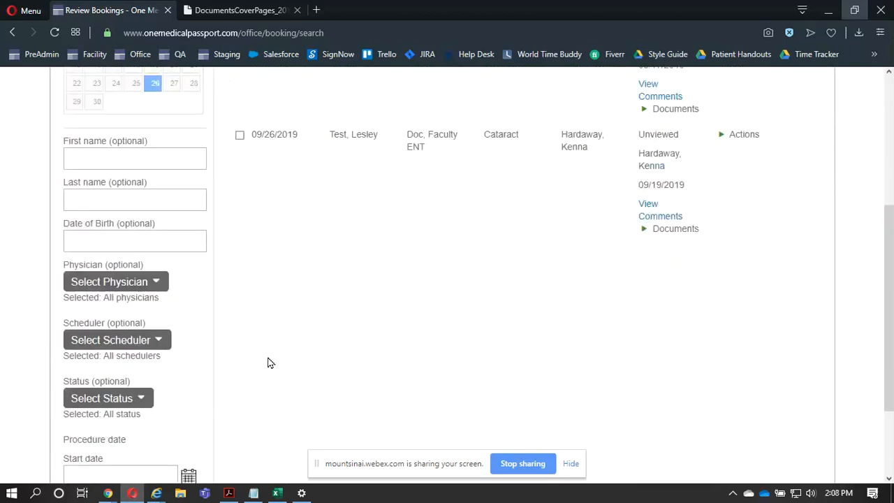
click(151, 330)
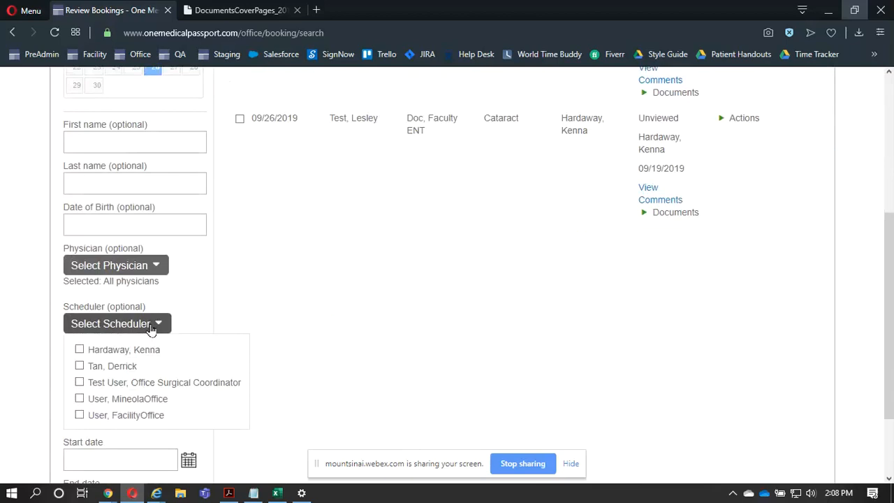
click(257, 312)
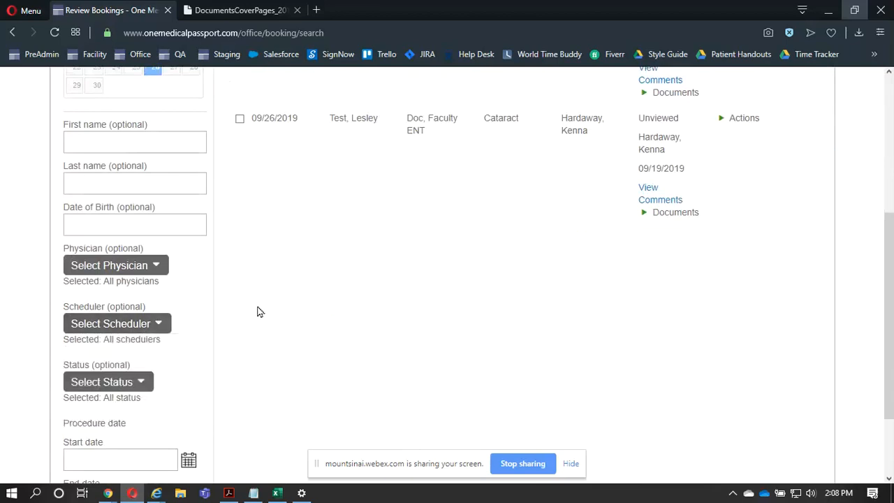
- Set the booking search's status filter to Incomplete and On Hold
click(144, 383)
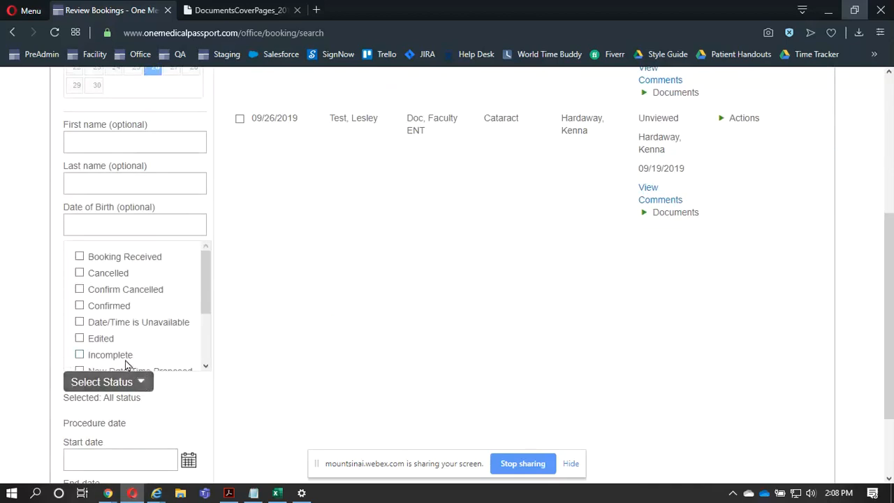
double_click(126, 361)
click(126, 362)
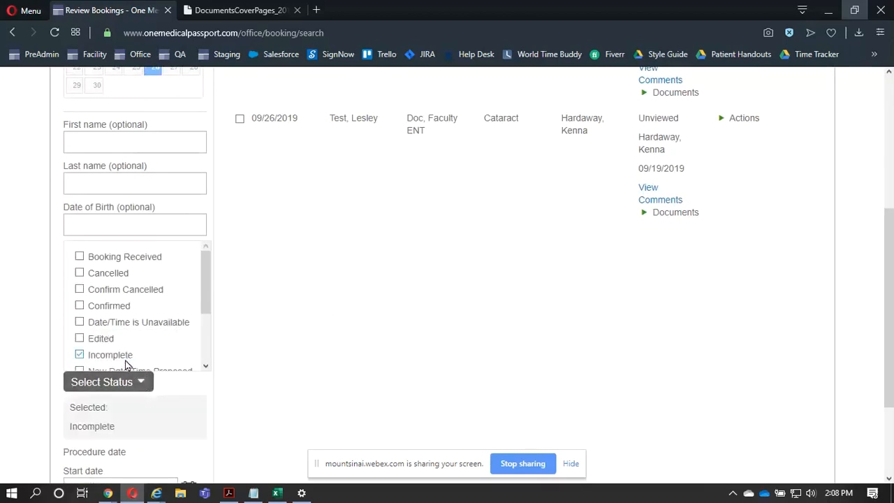
scroll(125, 364, down, 3)
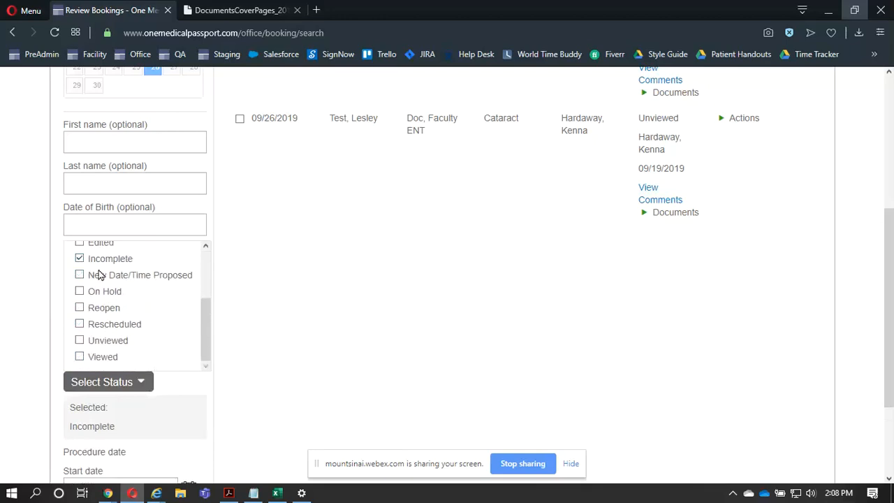
click(102, 293)
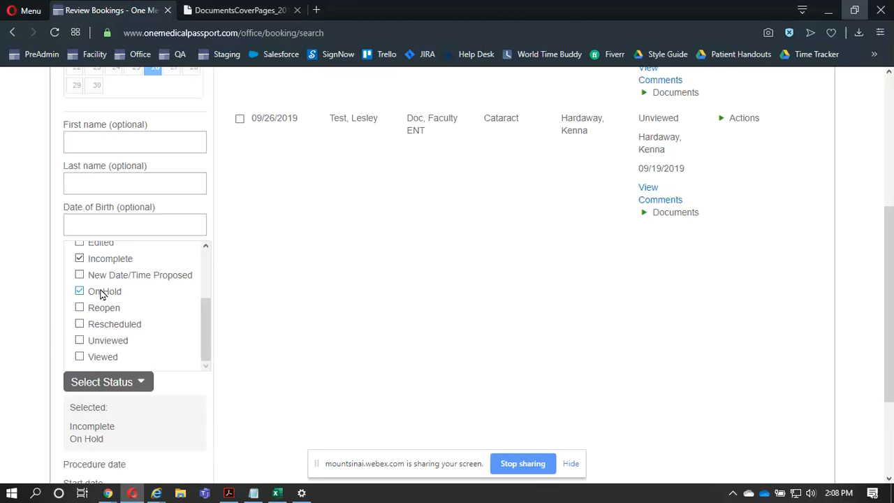
click(29, 279)
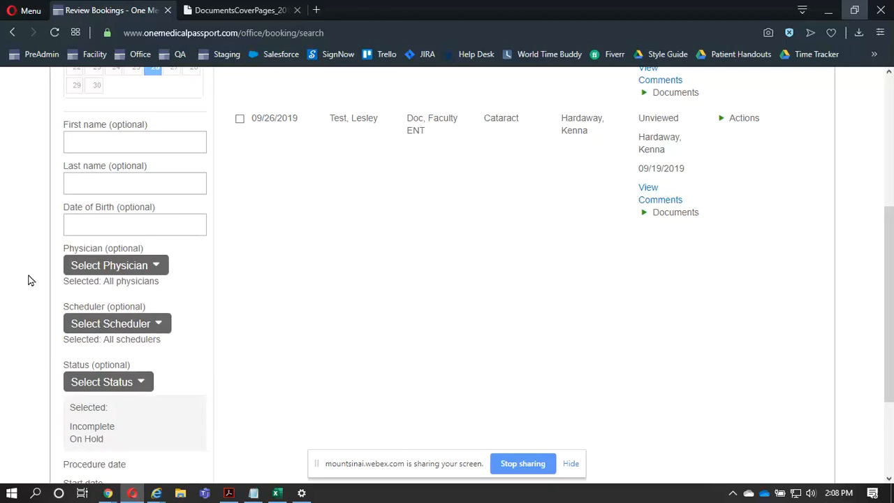
scroll(28, 281, down, 3)
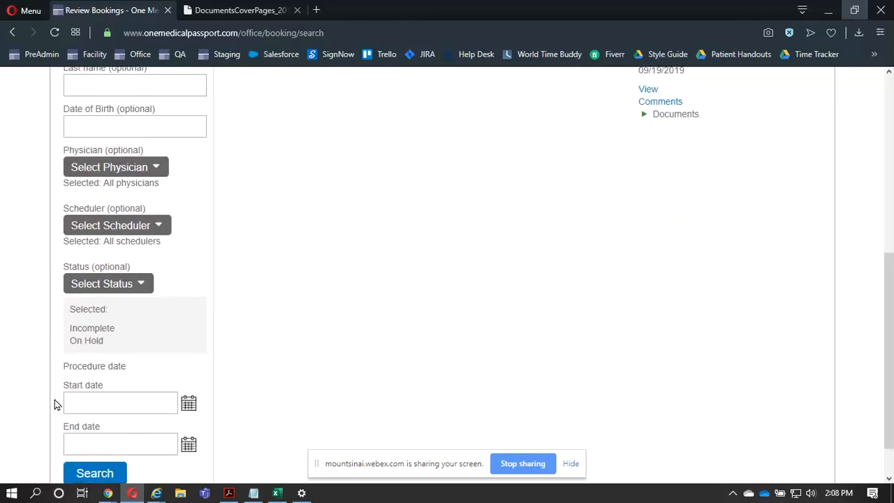
- Switch the booking search to booked date and check its start and end date filters
click(91, 365)
scroll(91, 365, up, 5)
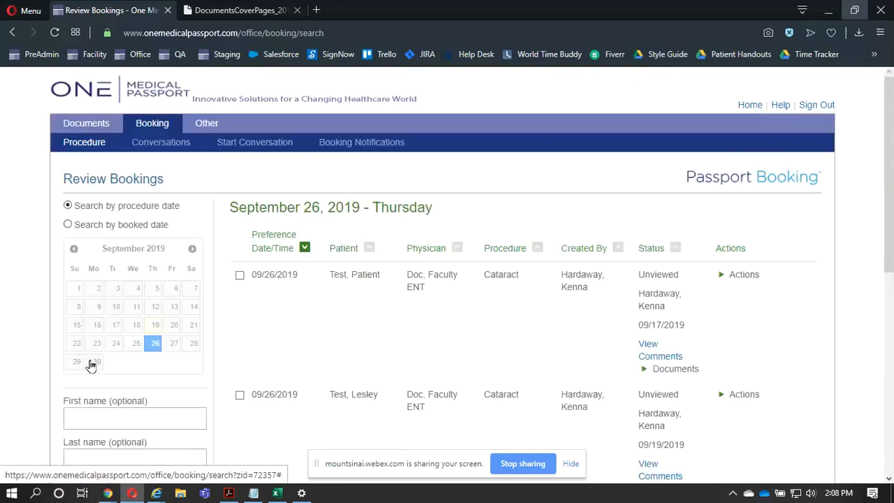
click(141, 208)
click(135, 227)
scroll(136, 300, down, 5)
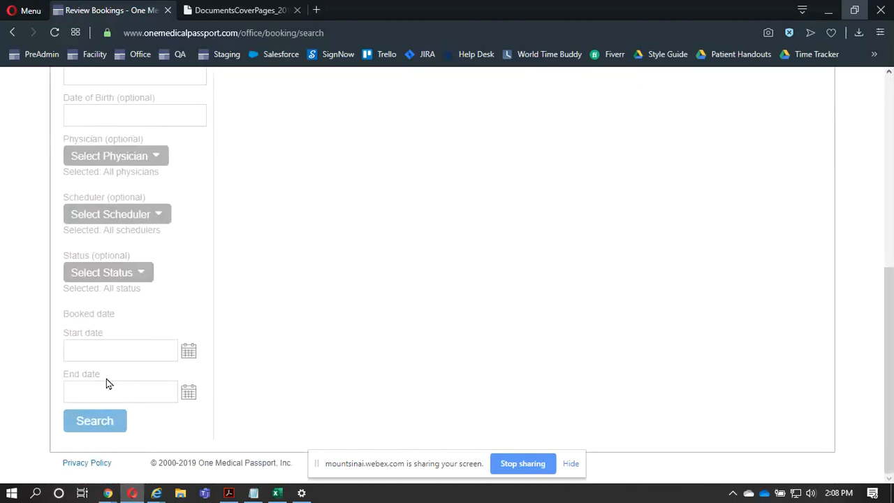
scroll(107, 384, up, 5)
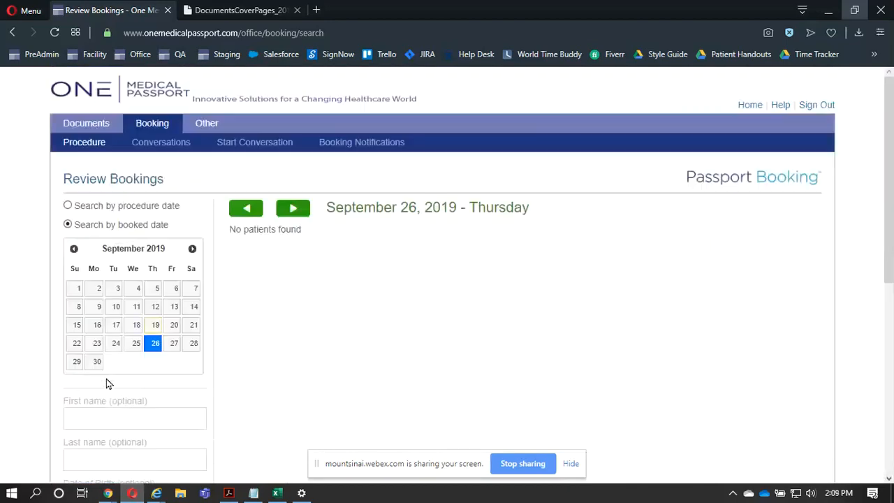
- Open the page for managing booking templates
mouse_move(82, 143)
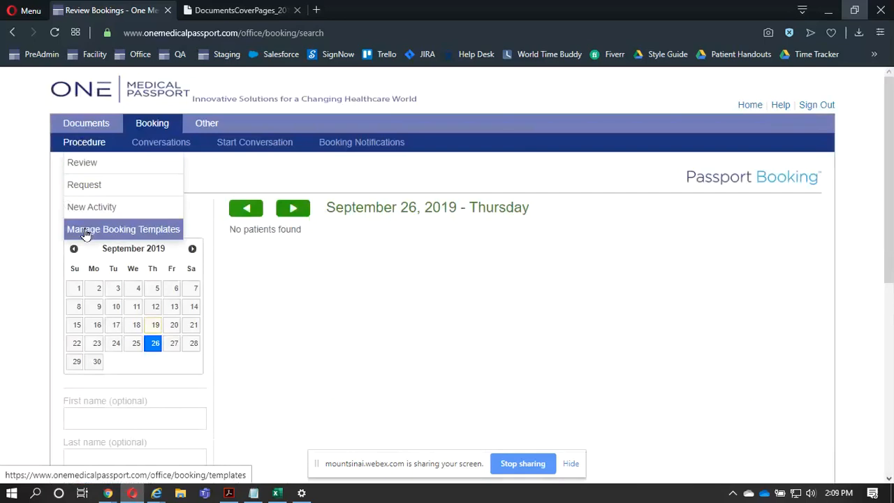
click(193, 249)
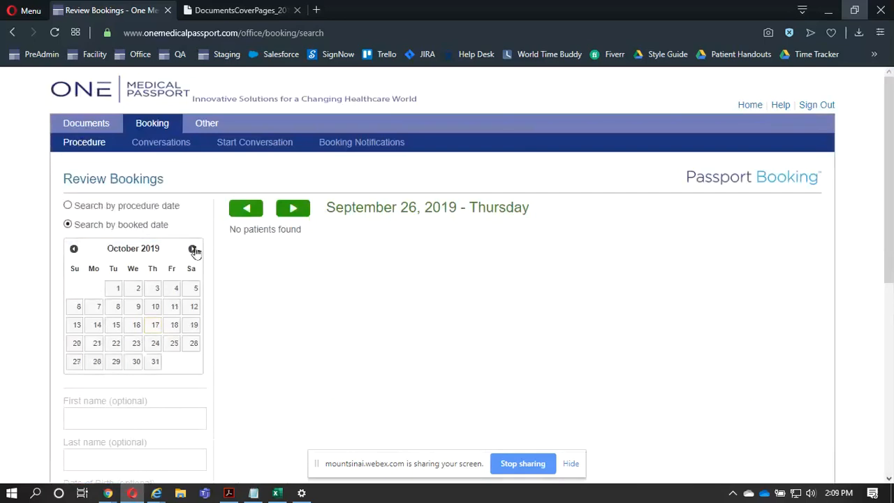
click(69, 144)
mouse_move(74, 162)
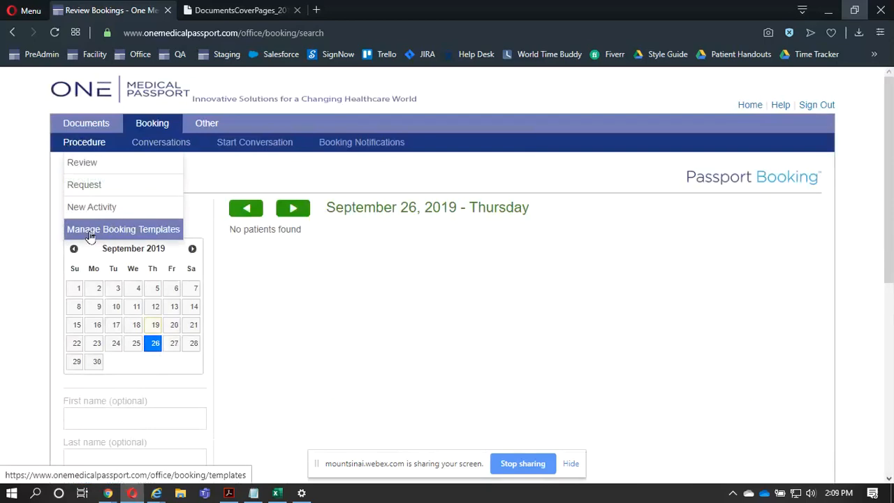
click(139, 234)
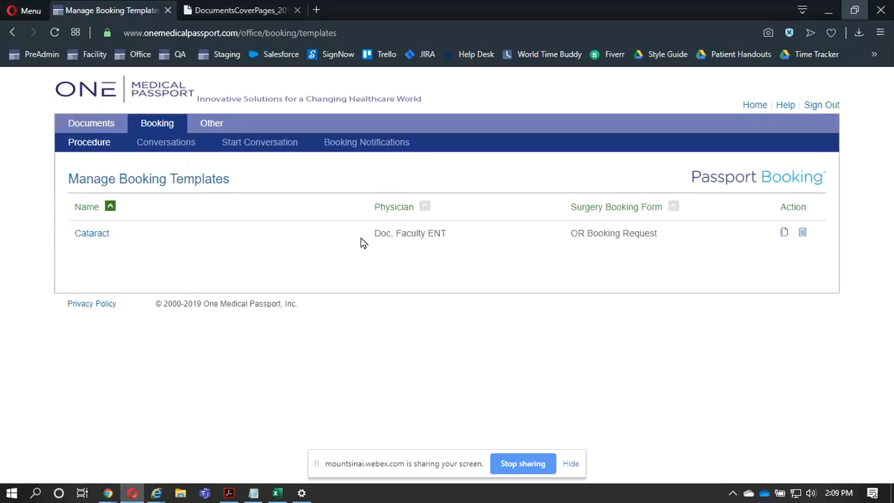
- Examine the Cataract template's medical, procedure and intervention fields, then return to the list of booking templates
click(92, 234)
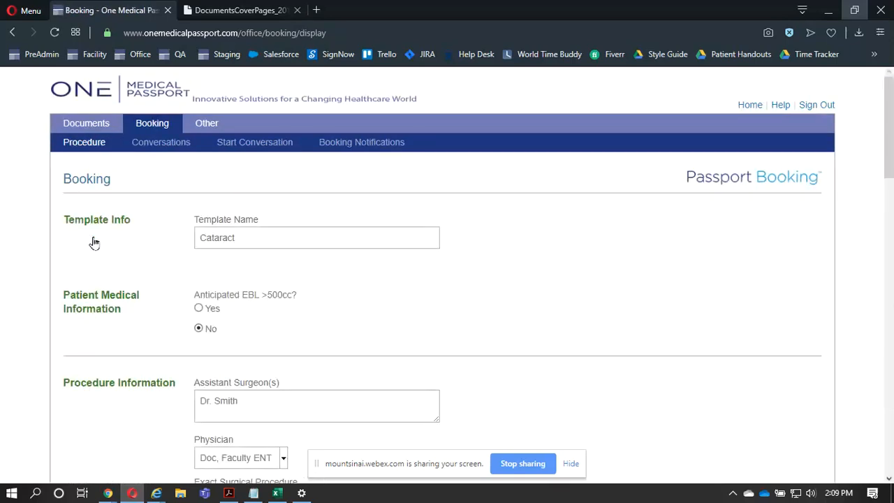
scroll(249, 237, down, 2)
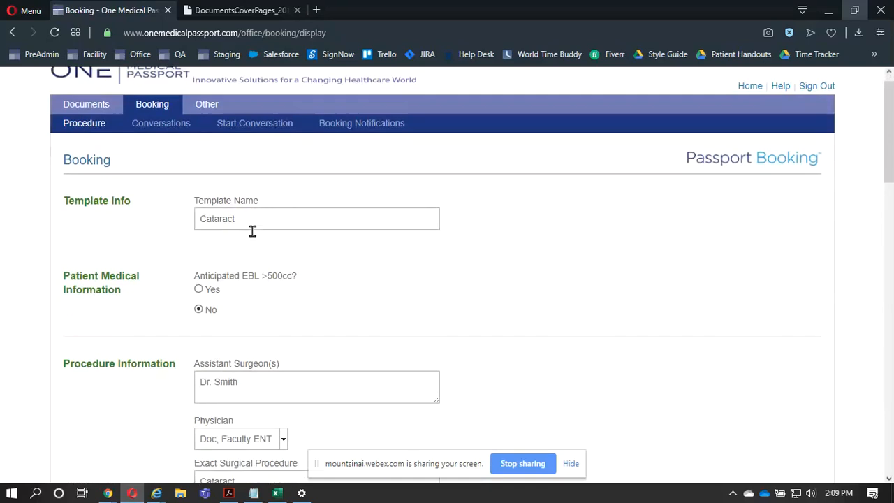
scroll(253, 232, down, 1)
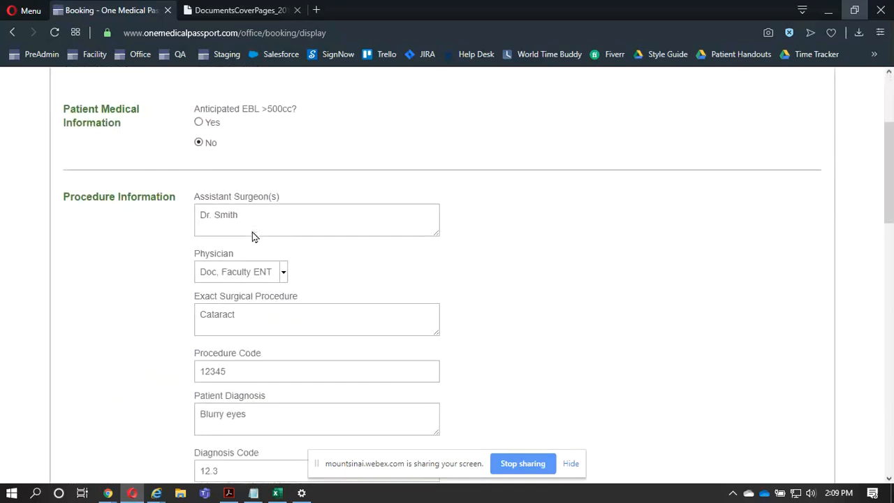
scroll(252, 232, down, 2)
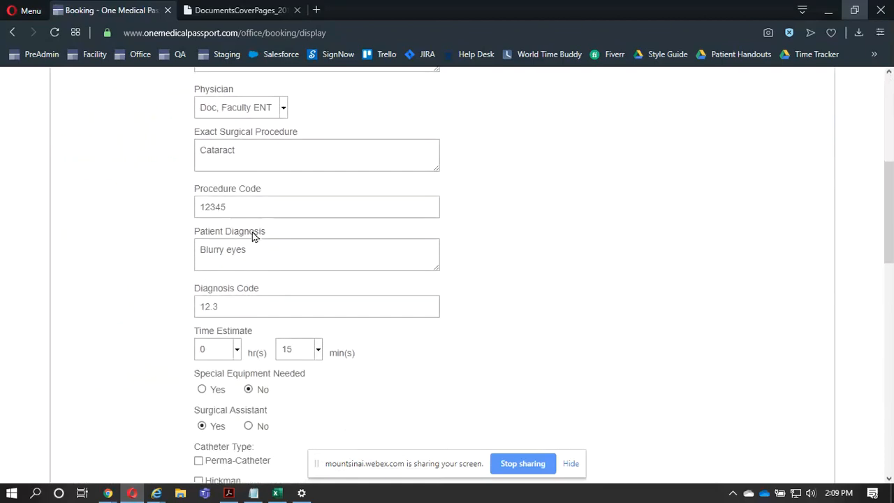
scroll(253, 232, down, 2)
scroll(252, 232, down, 3)
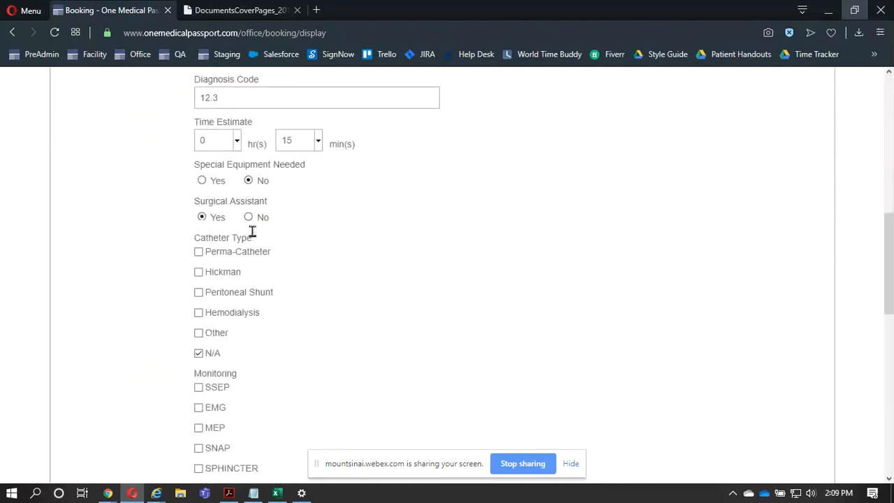
scroll(252, 231, down, 5)
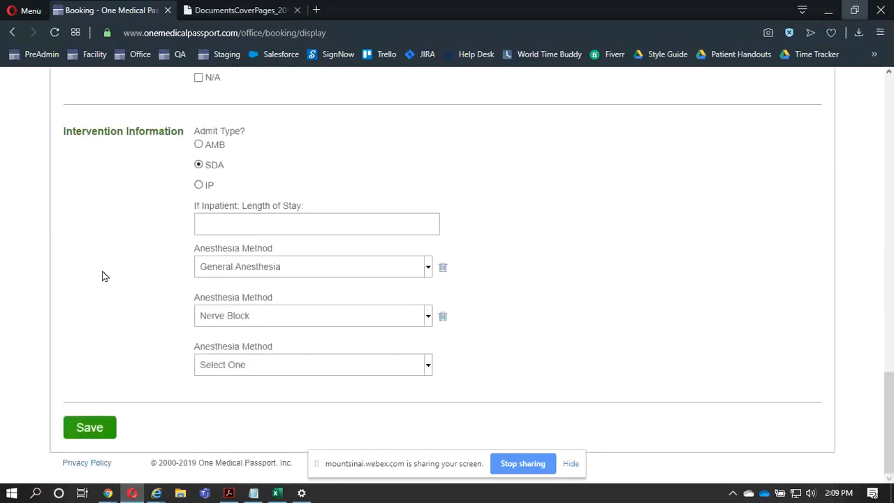
click(14, 32)
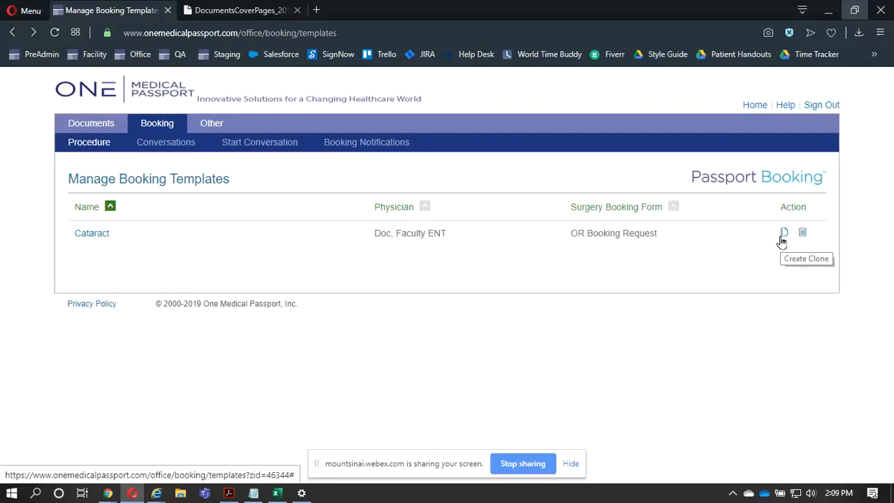
click(782, 241)
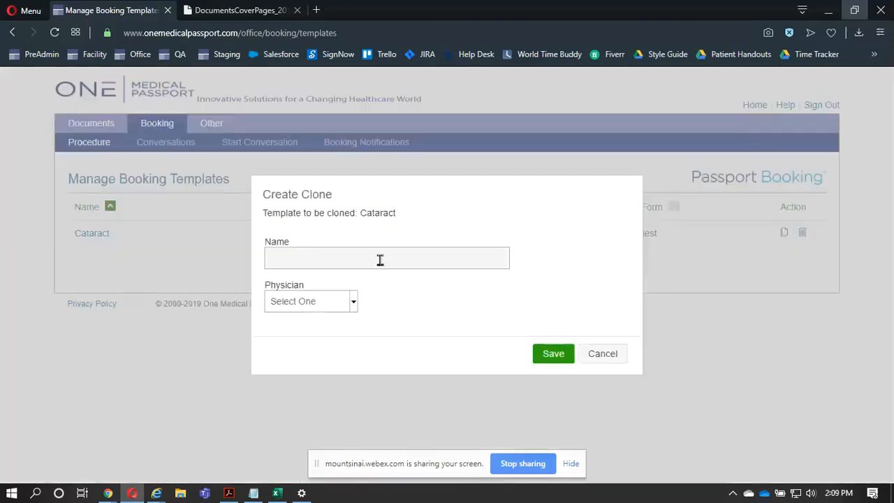
click(310, 301)
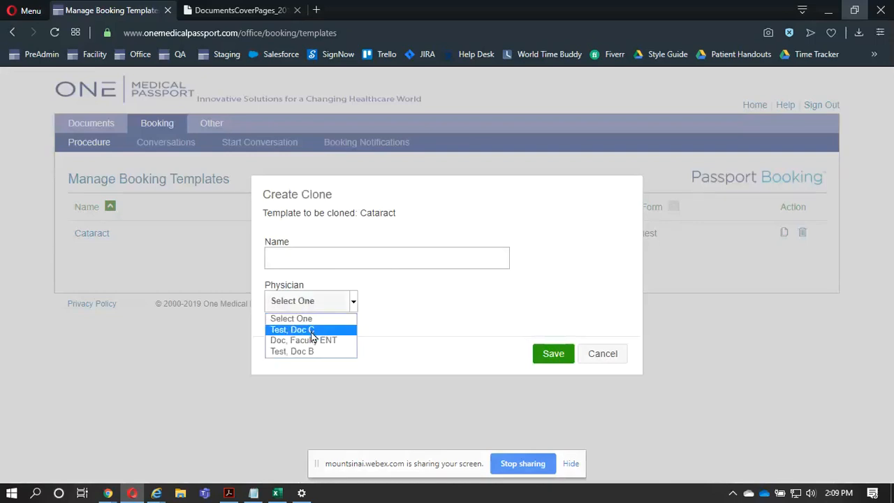
click(311, 330)
click(337, 255)
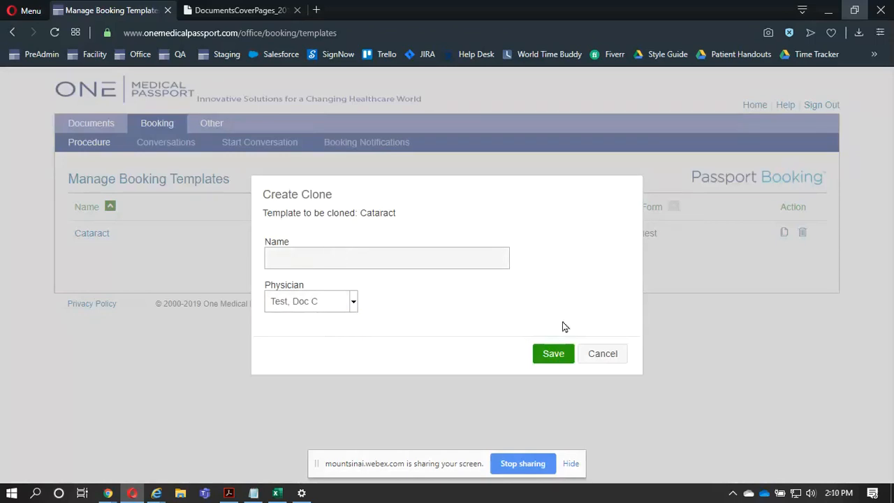
click(604, 366)
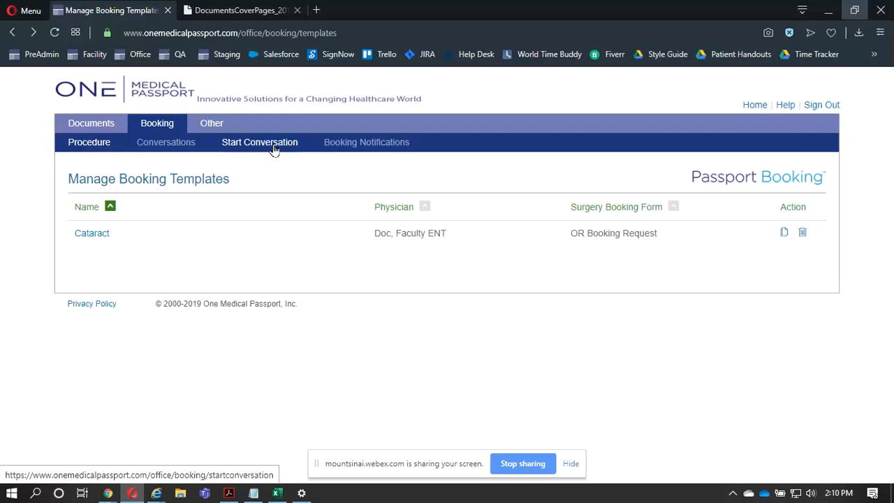
- Start a conversation titled "9/21 CASE ORDER FOR DR." plus the physician's surname, expiring 09/22/2019, with the second and third listed schedulers as recipients
click(275, 147)
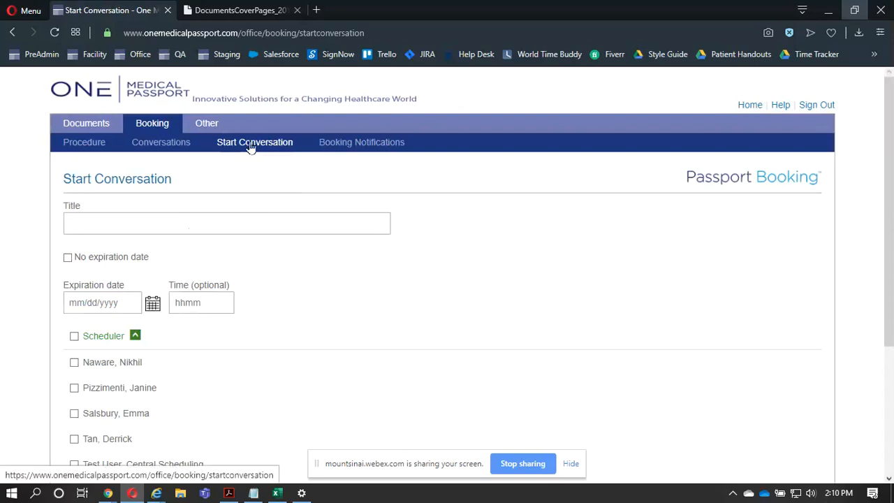
click(215, 231)
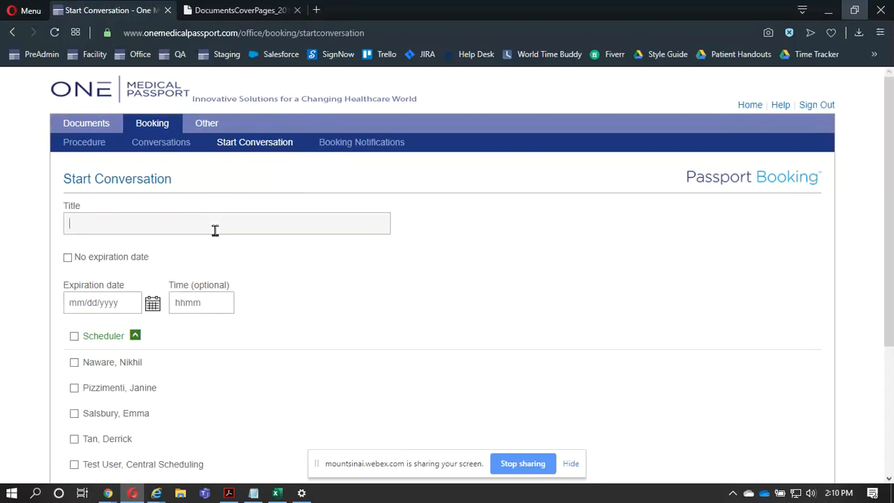
text(9/21/CASE ORDER )
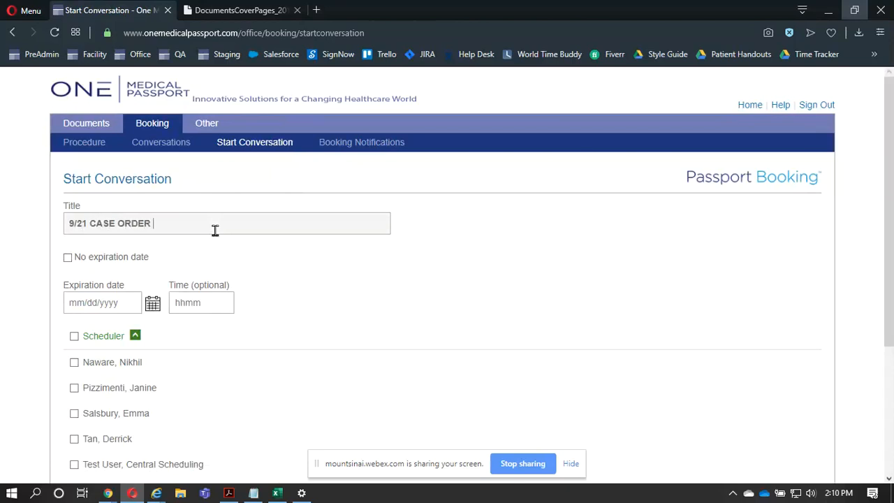
text(FOR DR. POTTER)
click(121, 302)
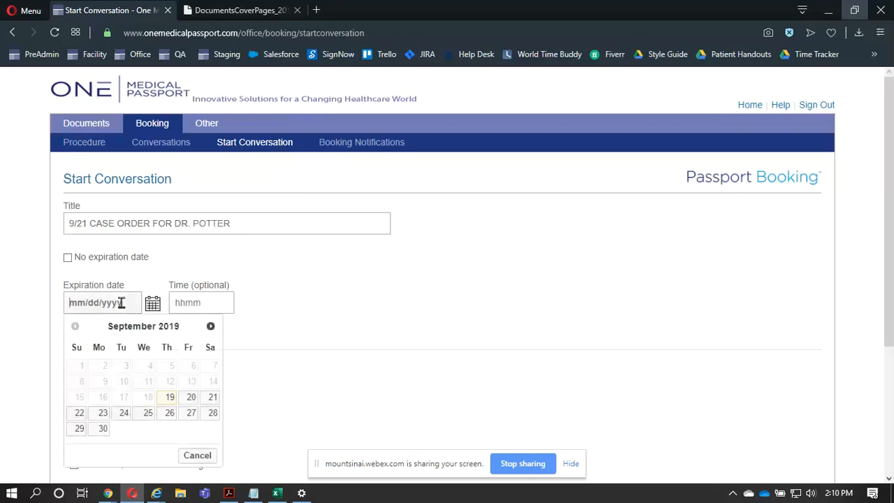
click(79, 412)
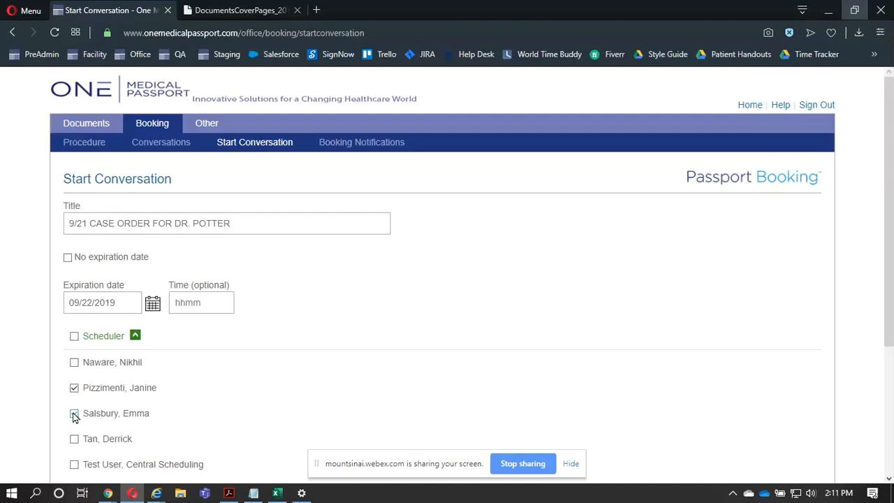
- Begin the conversation's message with the first patient's name as item 1) on its own line
scroll(42, 418, down, 1)
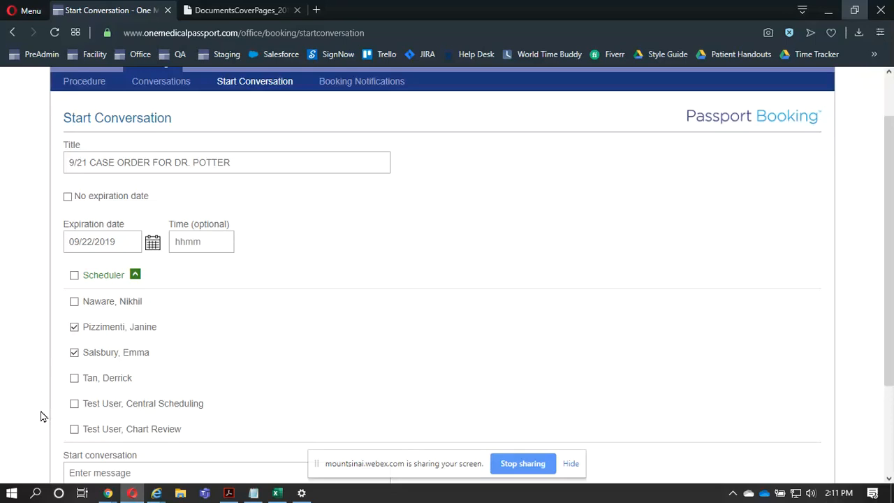
scroll(39, 350, down, 3)
click(170, 388)
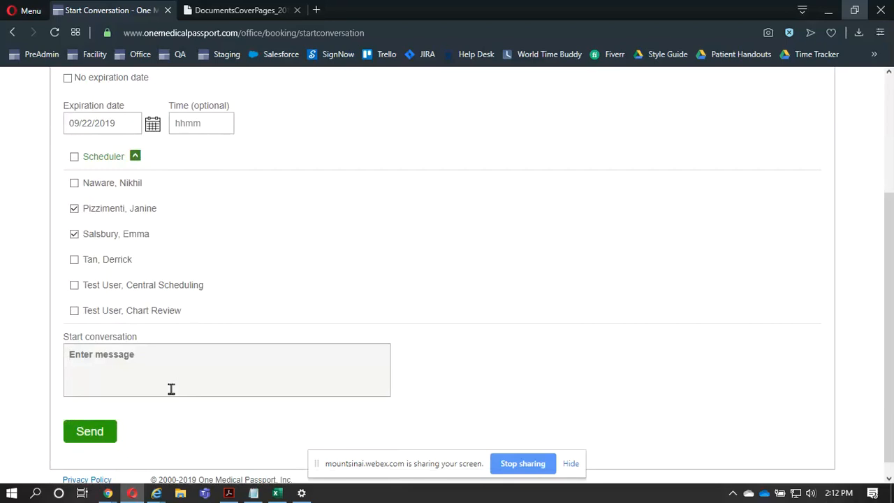
text(16)
key(BackSpace)
text() hERM)
key(BackSpace)
key(BackSpace)
key(BackSpace)
key(BackSpace)
text(Hermino)
key(BackSpace)
key(BackSpace)
text(onie)
key(Return)
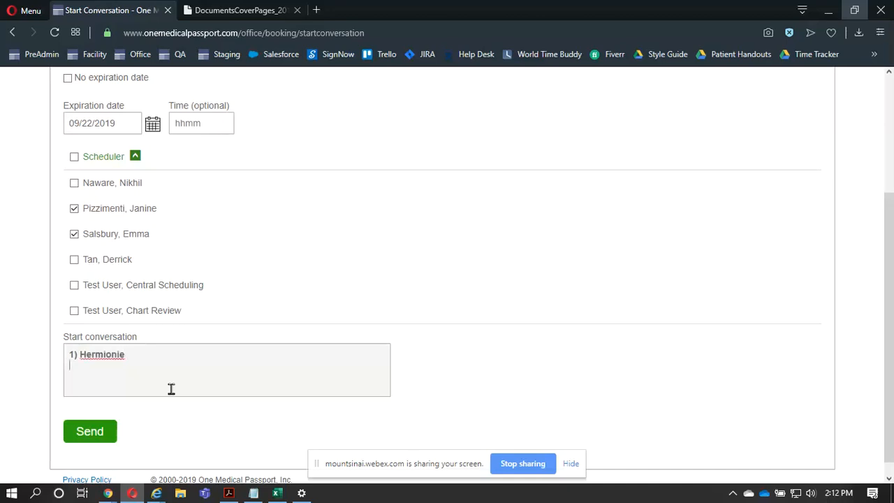
- Add three more patients' names as items 2) to 4) of the message and send the conversation
text(2) Ron)
key(Return)
text(3) Dobby)
key(Return)
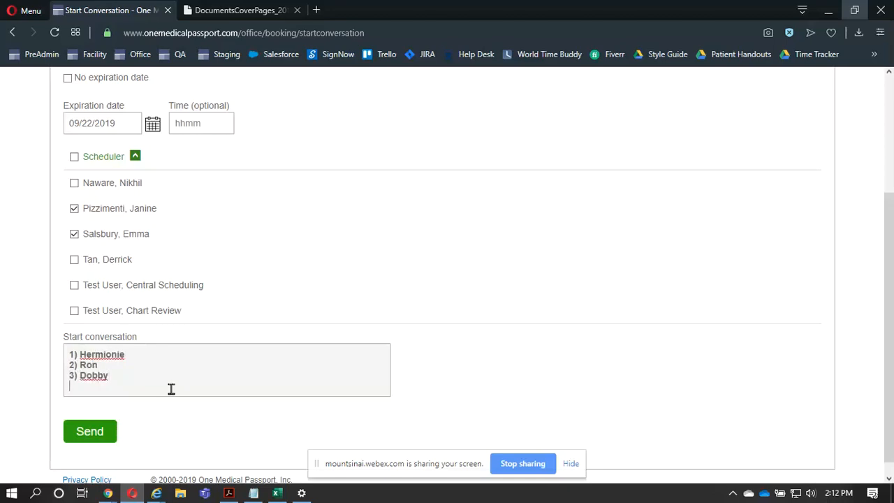
text(4) Hagrid)
click(93, 433)
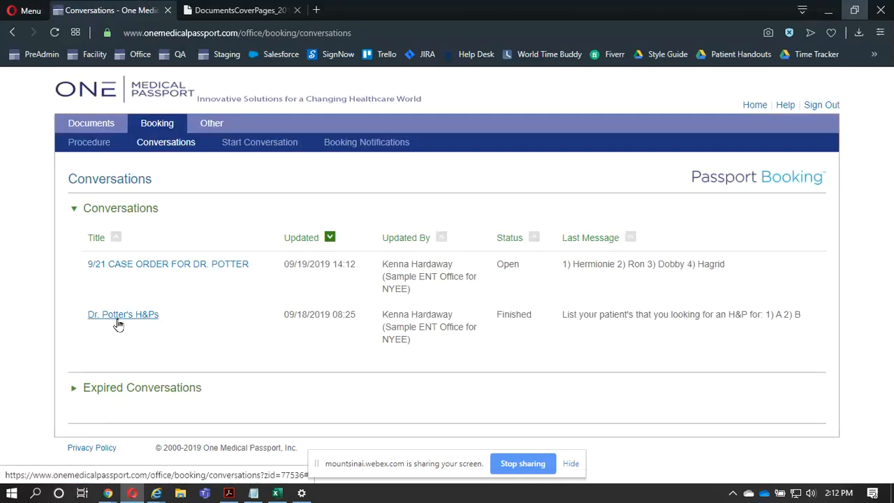
- Reply to the 9/21 case order conversation with a patient's first name and "should have been in slytherine", and mark the conversation finished
click(156, 149)
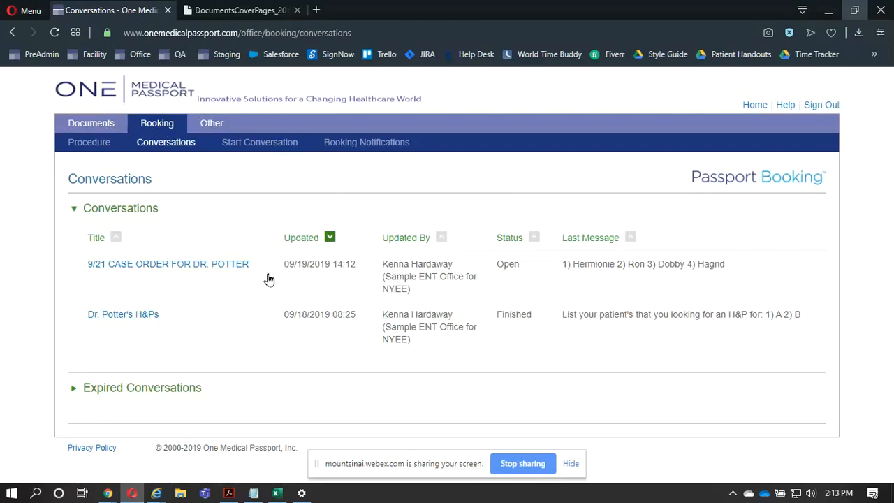
click(216, 270)
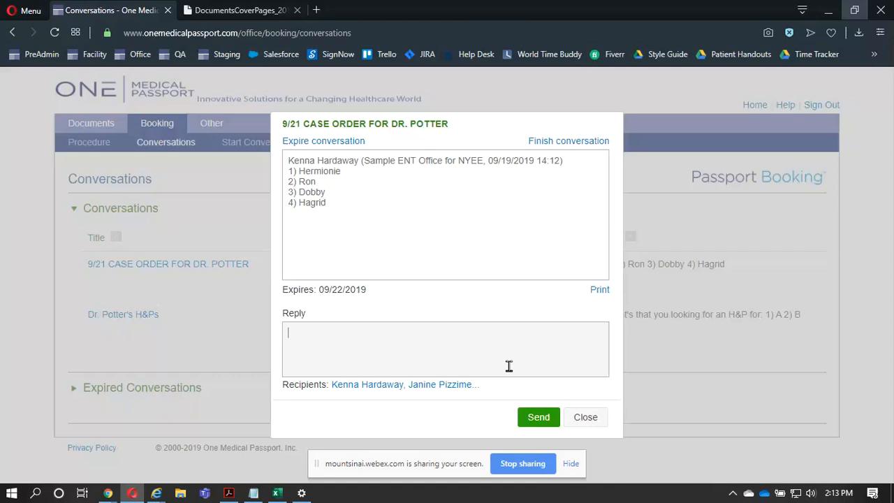
text(Harry should have be)
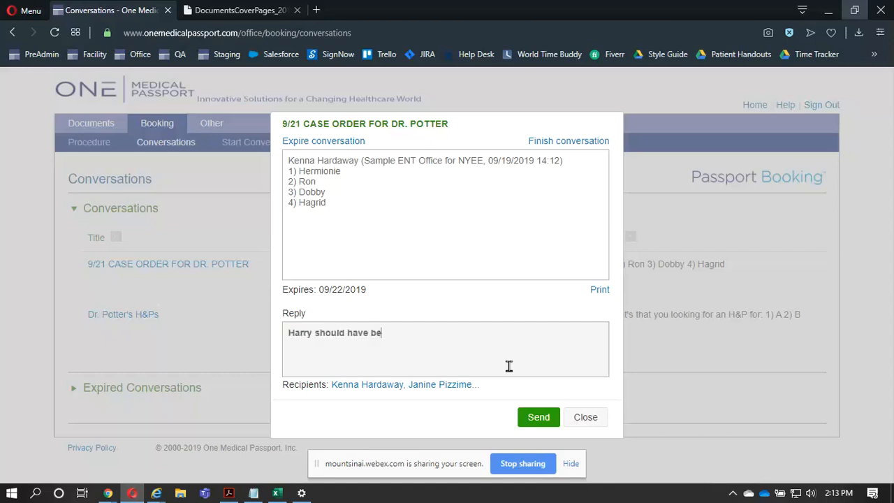
text(en in slytherine)
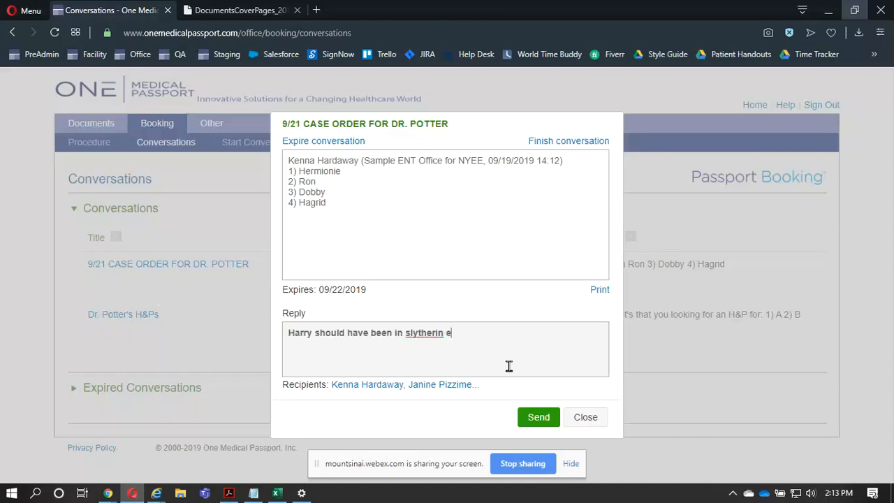
click(540, 419)
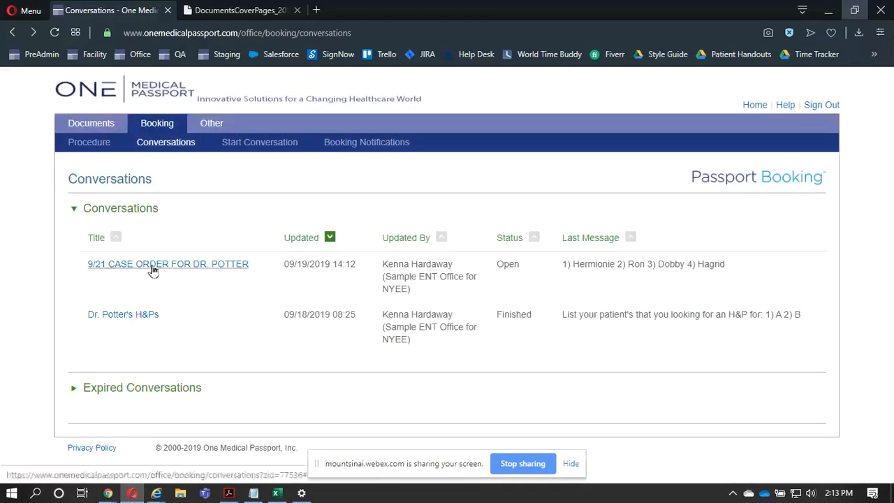
click(150, 264)
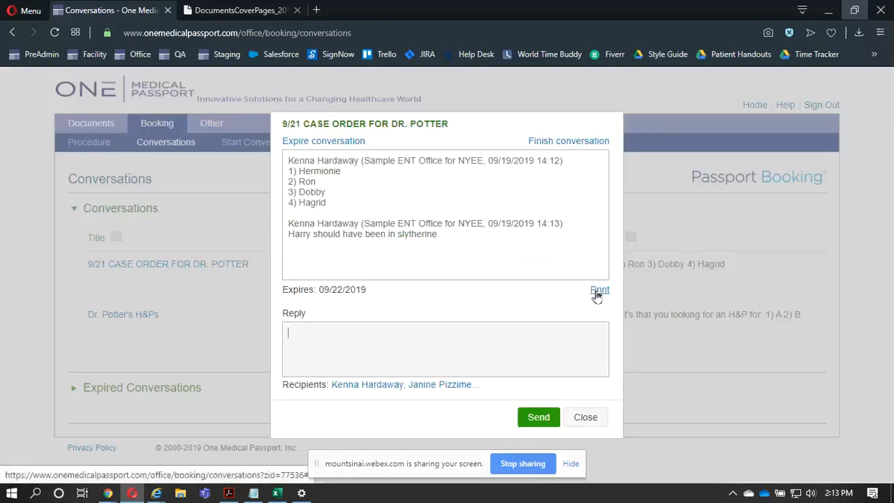
click(556, 140)
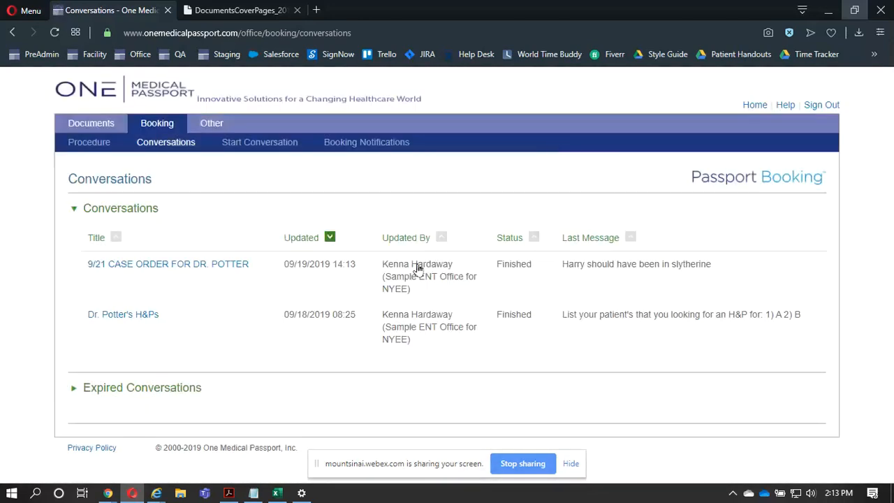
- Expire the finished 9/21 case order conversation and check for it in the list of expired conversations
click(227, 270)
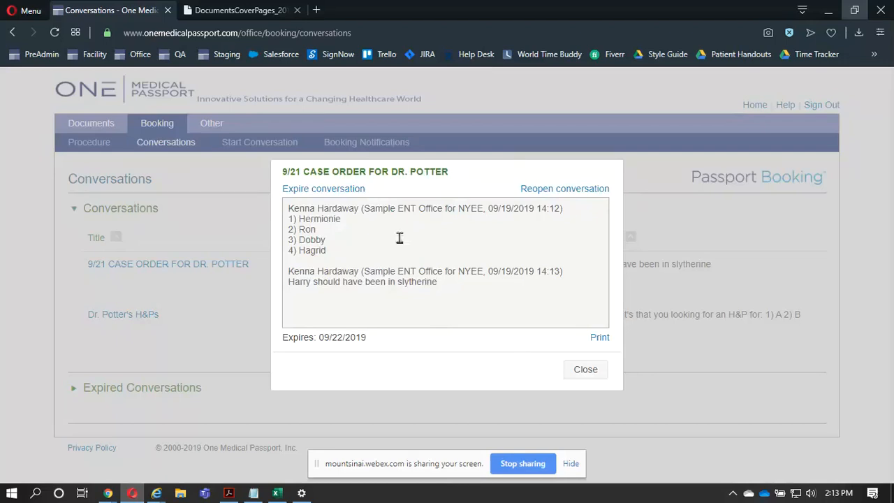
click(319, 191)
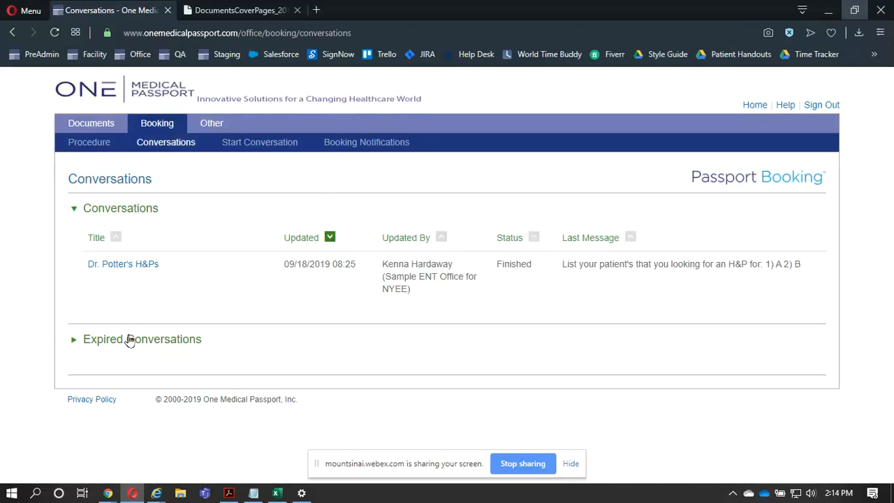
click(129, 340)
scroll(130, 340, down, 1)
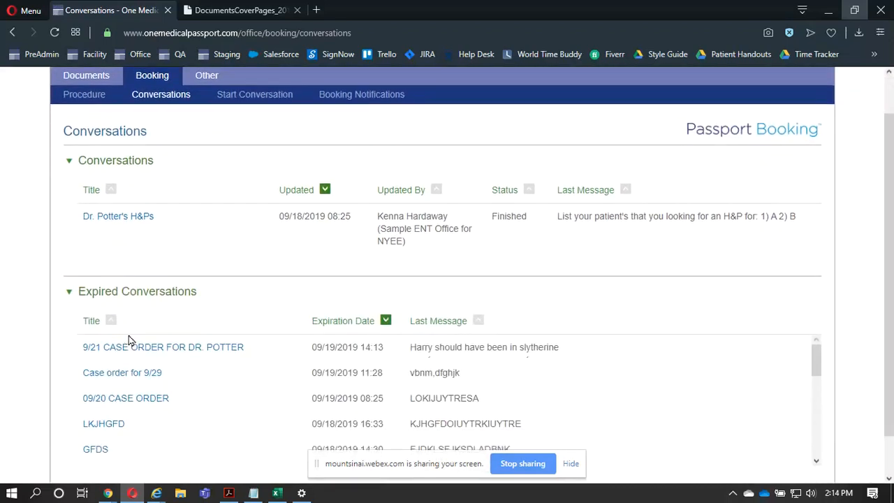
click(130, 349)
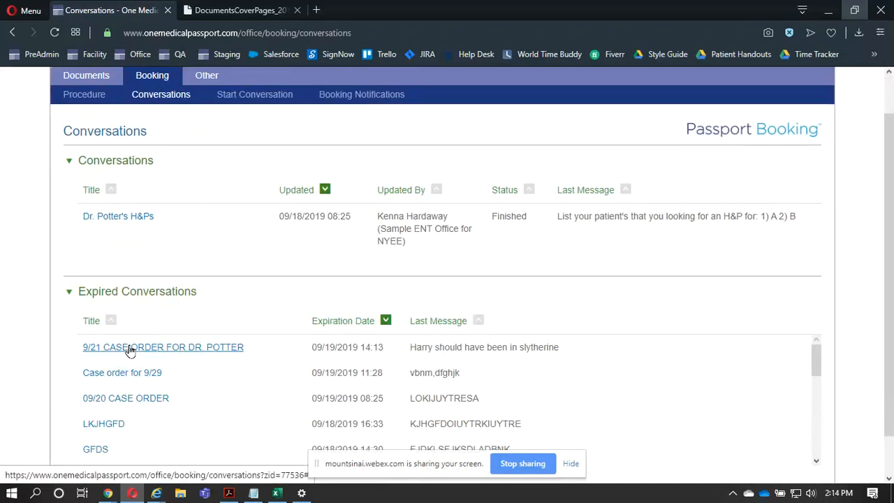
click(69, 291)
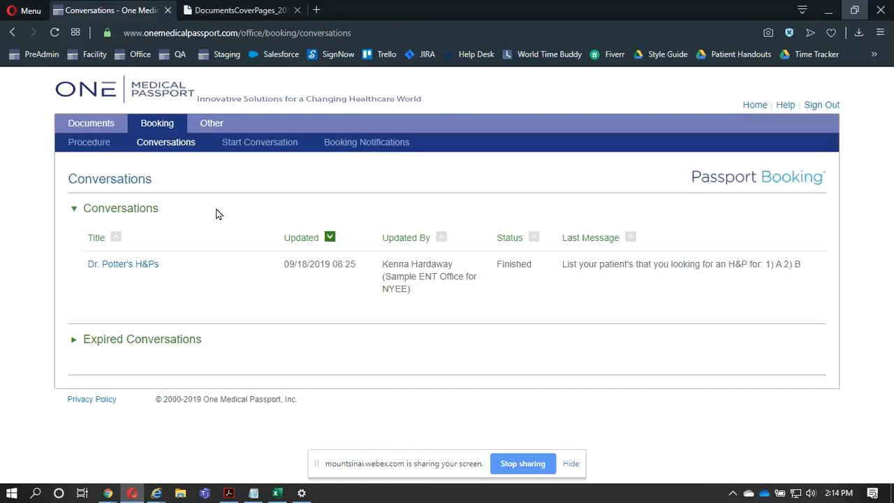
- Search the documents for patients with the last name "test" under physician Faculty ENT Doc and facility Test NYEE (new)
click(87, 127)
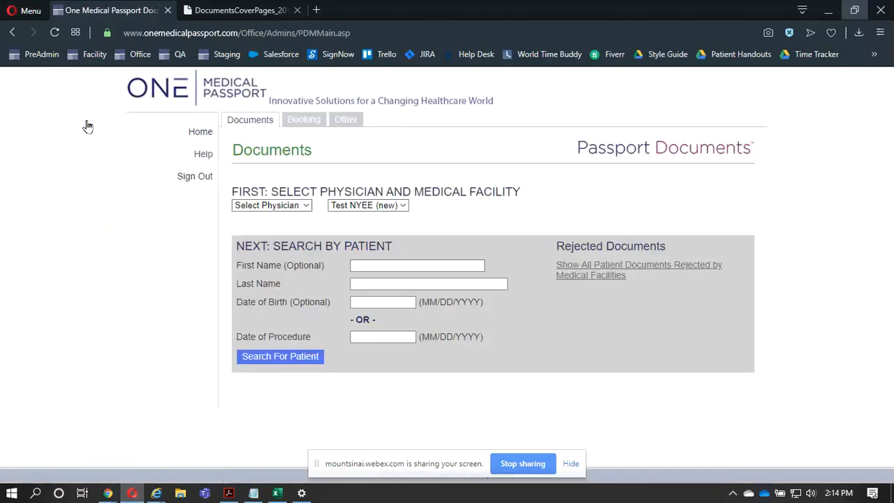
click(273, 207)
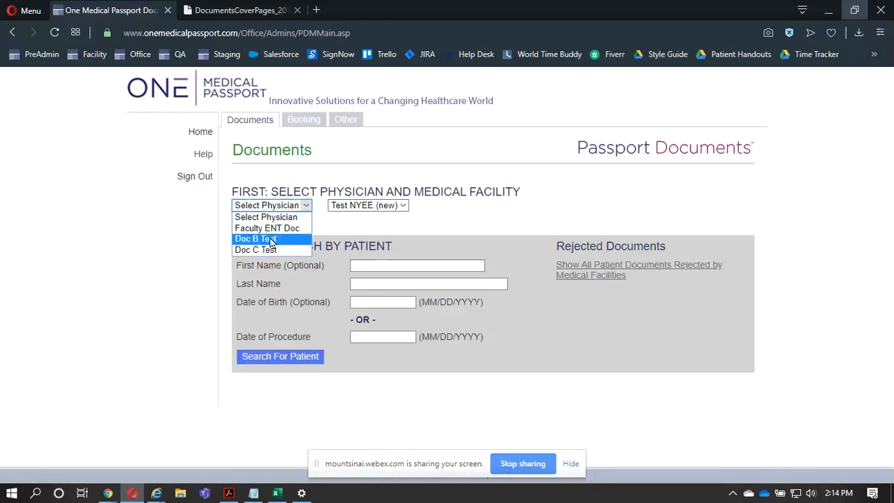
click(270, 230)
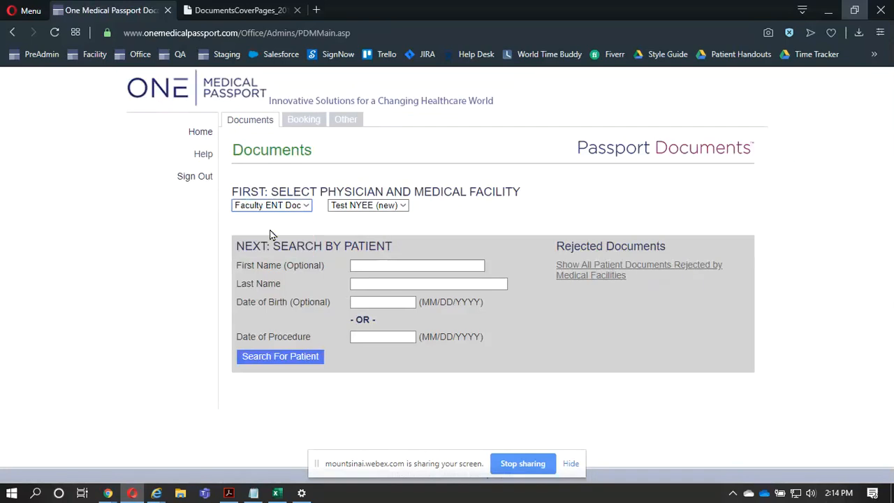
click(411, 285)
text(test)
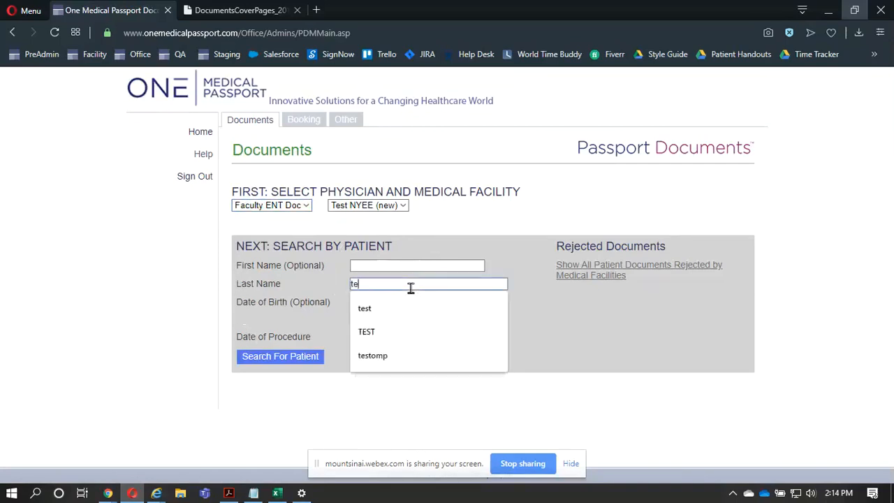
click(254, 361)
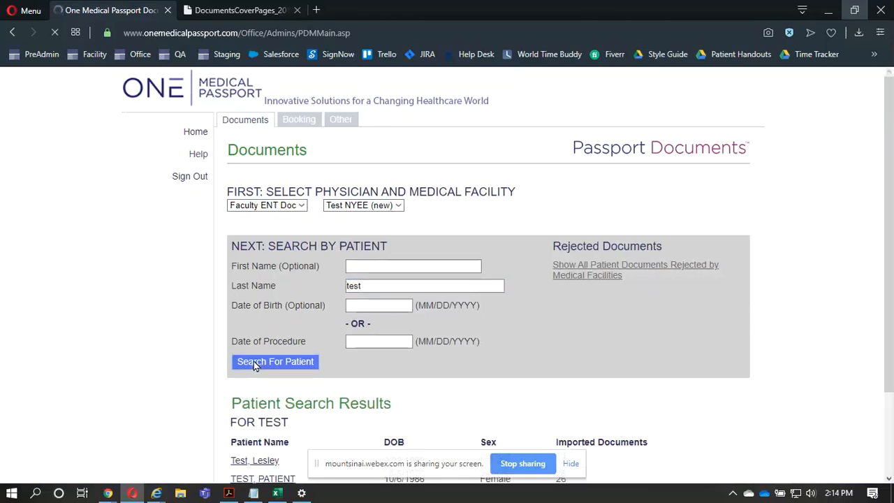
scroll(162, 392, down, 2)
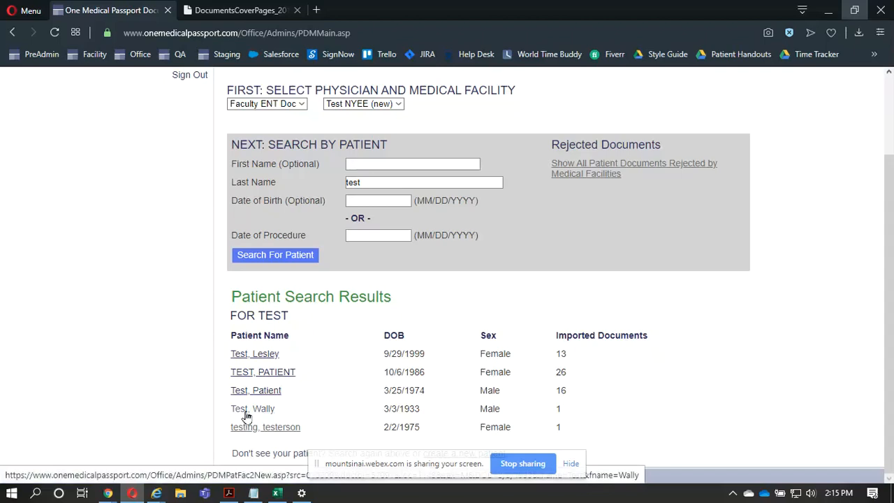
triple_click(610, 371)
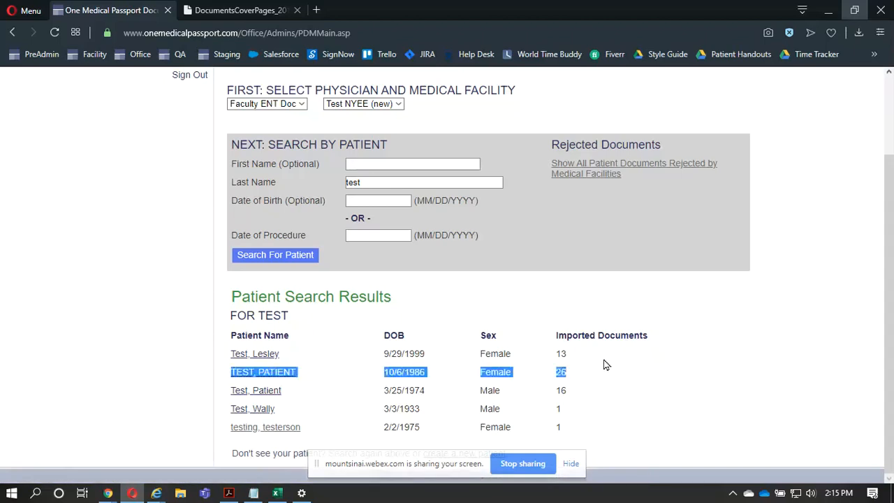
click(686, 384)
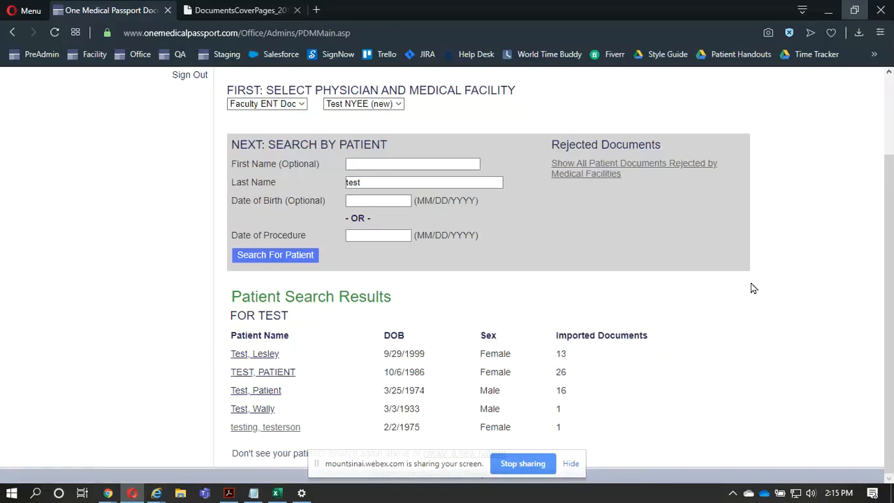
- Open the form for creating a new patient from the search results, review its fields, and cancel it without registering
click(881, 33)
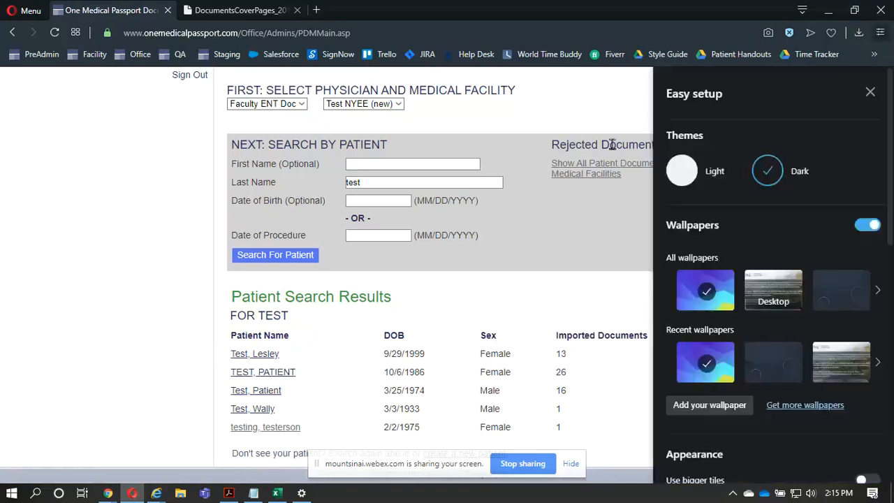
click(656, 227)
scroll(655, 228, up, 5)
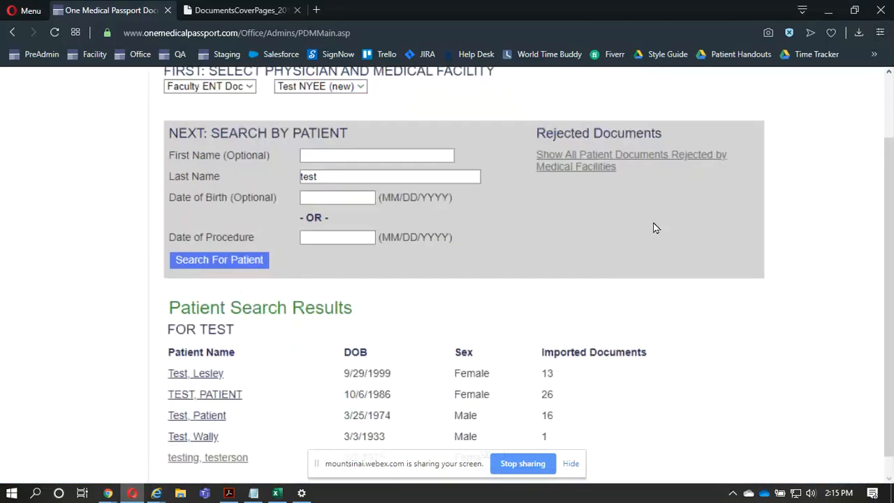
scroll(655, 228, down, 3)
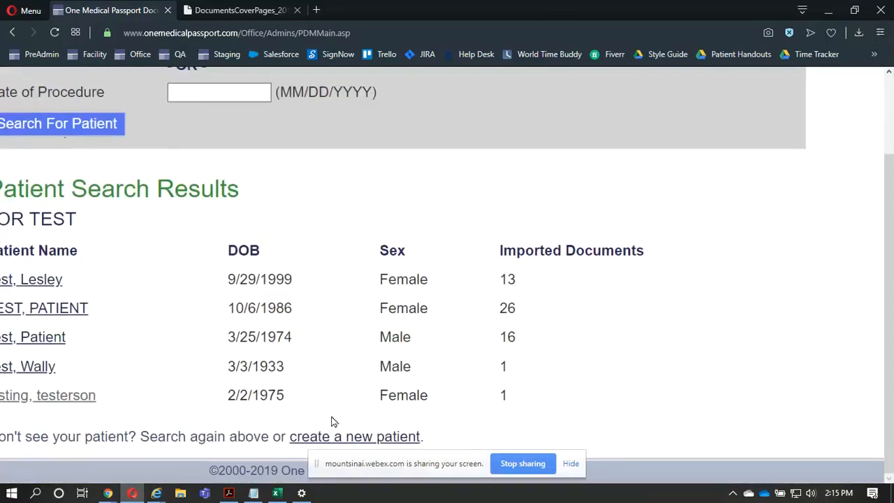
key(ctrl)
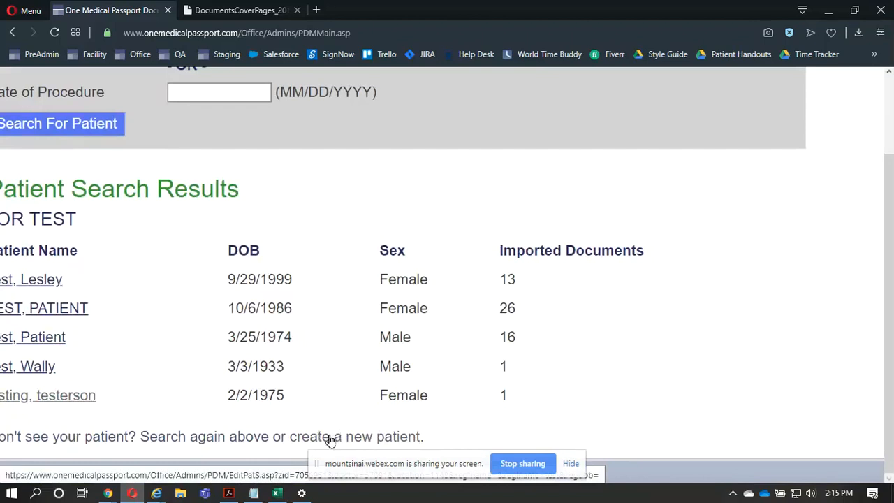
click(329, 440)
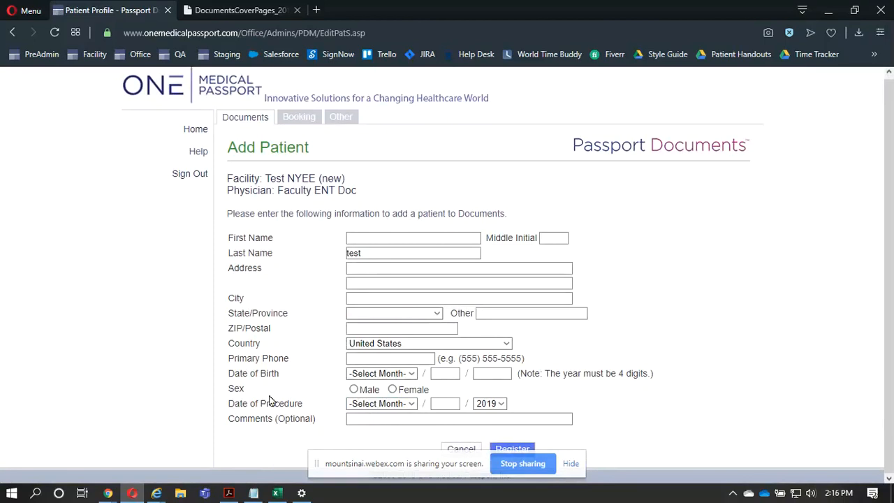
click(362, 421)
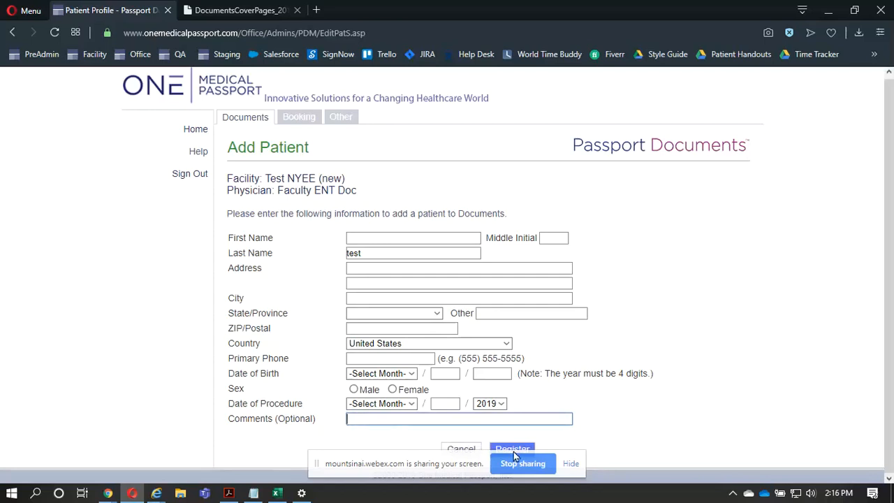
click(454, 450)
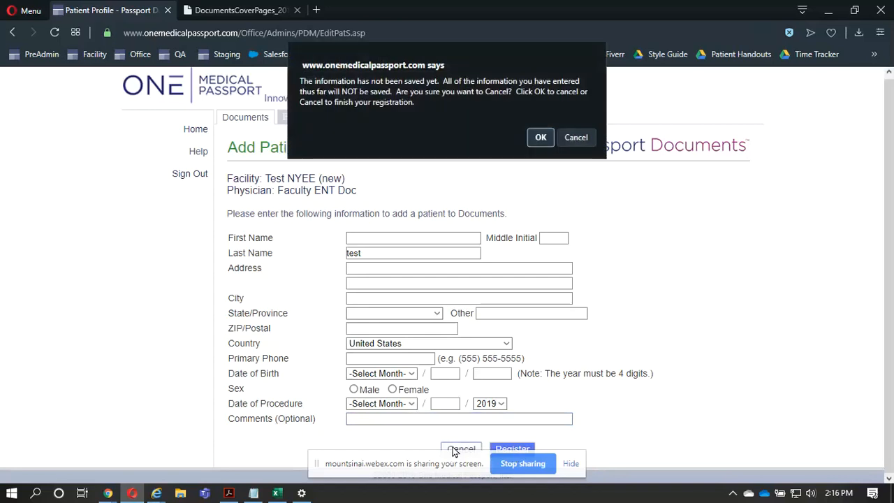
click(542, 138)
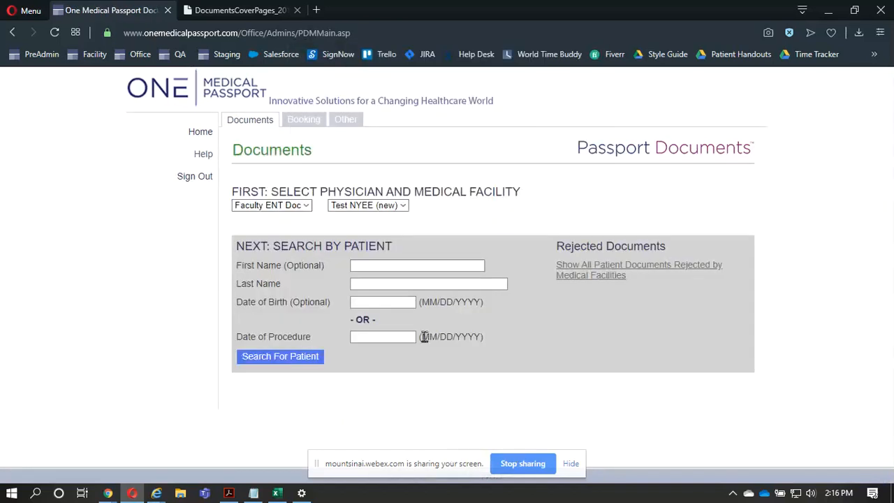
- Repeat the document search for patients with the last name "test"
click(381, 285)
text(r)
text(est)
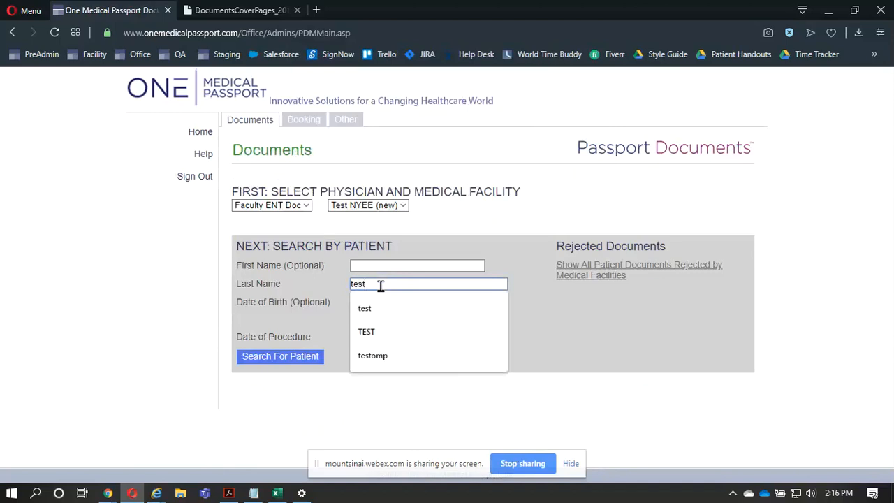
click(247, 356)
scroll(247, 353, down, 3)
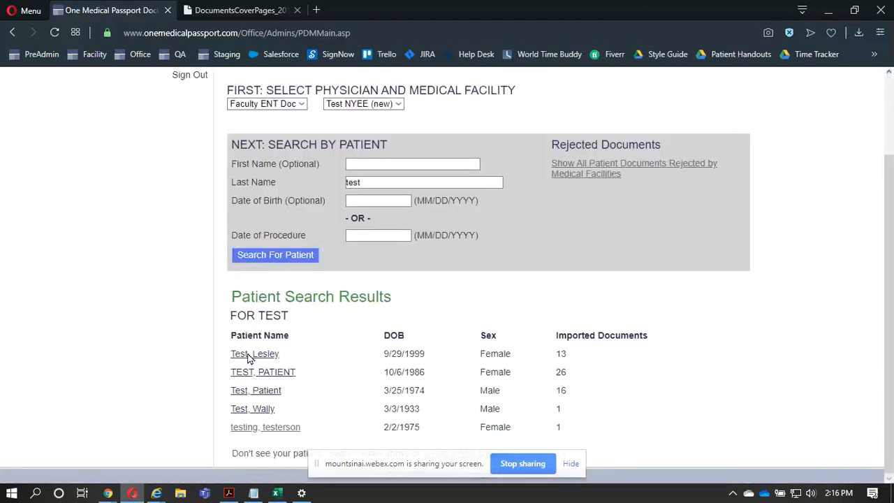
- View the document group for the fourth listed patient's 9/30/2019 procedure, and return to the patient matches
click(251, 412)
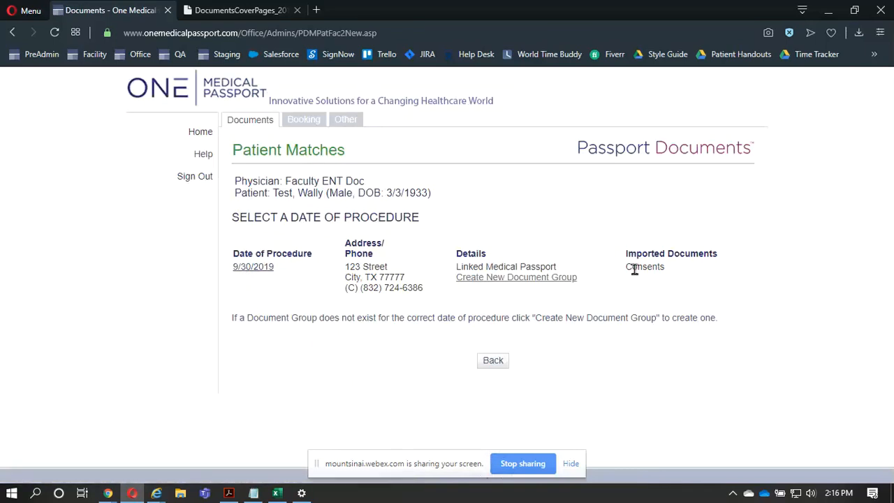
click(241, 270)
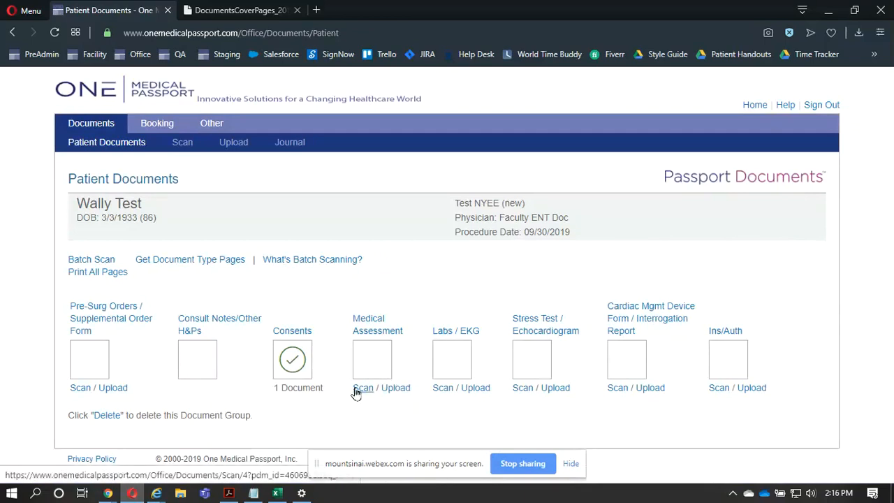
click(13, 35)
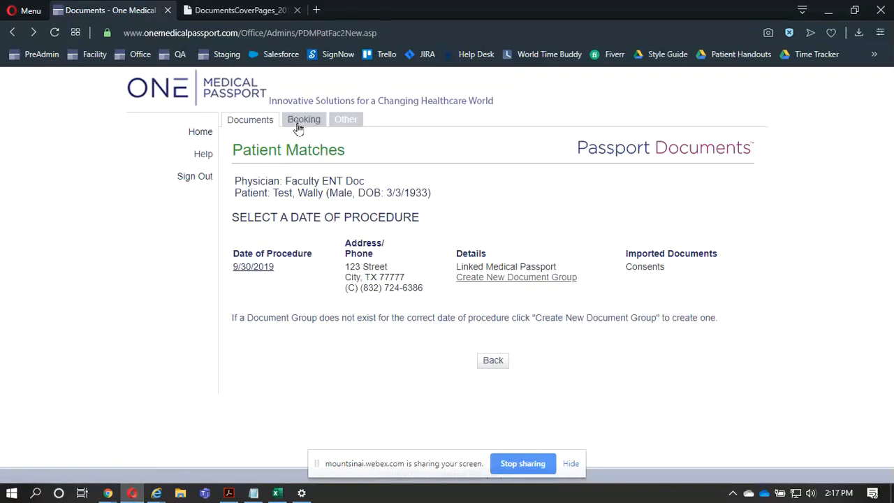
- Return to the home page and open the facility-rejected documents from the Message Center to review the rejection reasons
click(198, 132)
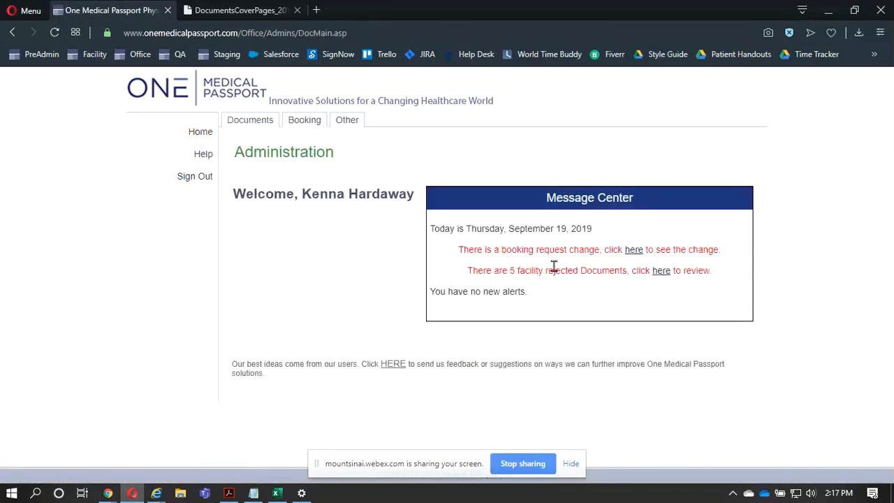
click(662, 271)
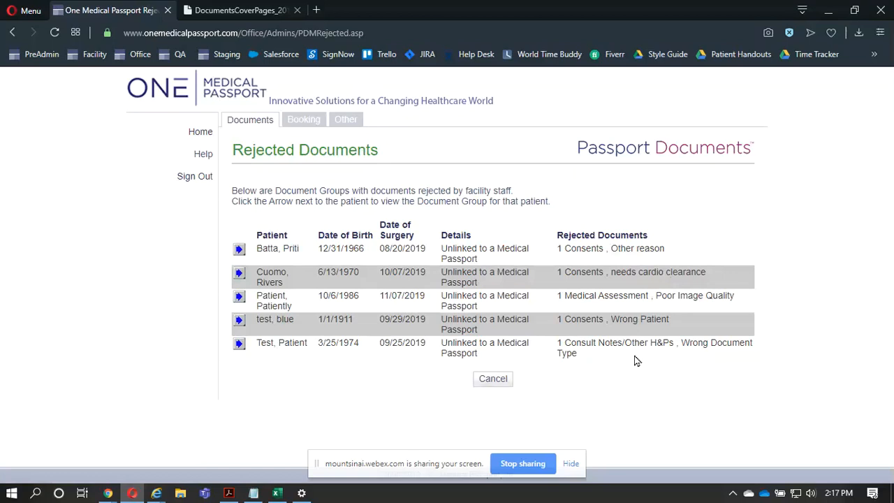
key(ctrl)
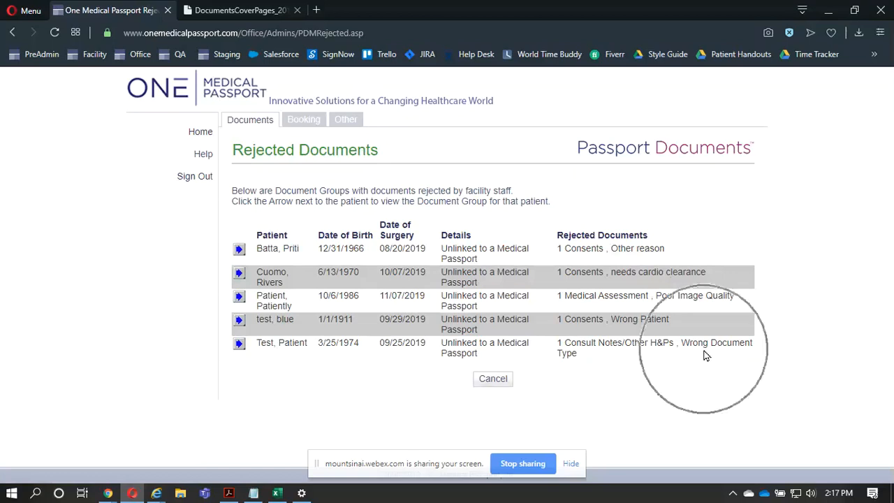
key(ctrl)
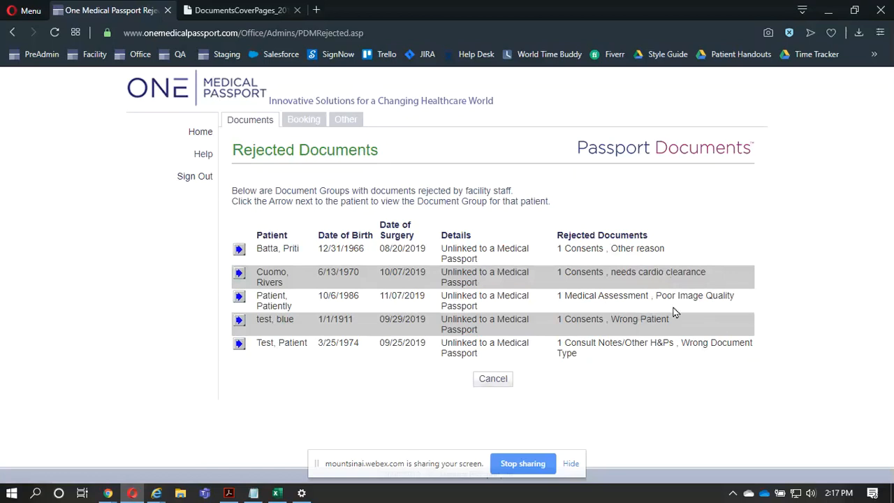
- Open the rejected document group for the 09/25/2019 surgery and review its Consult Notes/Other H&Ps rejection status and the replace and add options
click(239, 344)
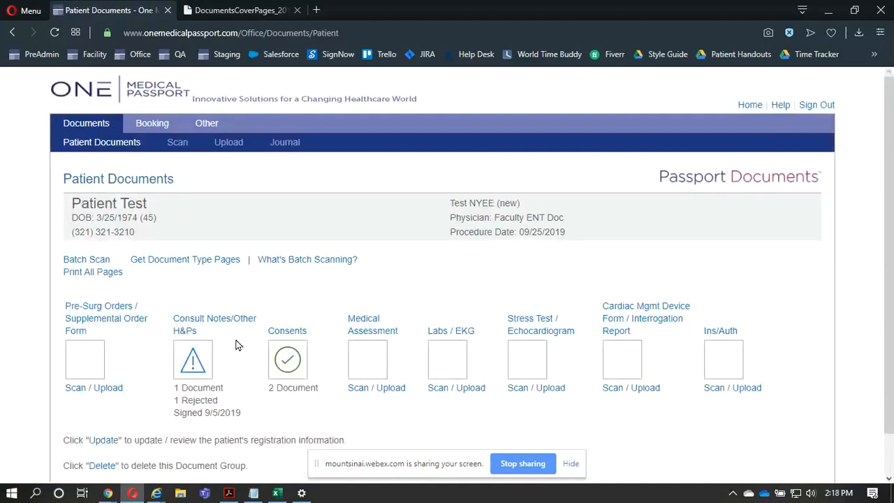
click(199, 377)
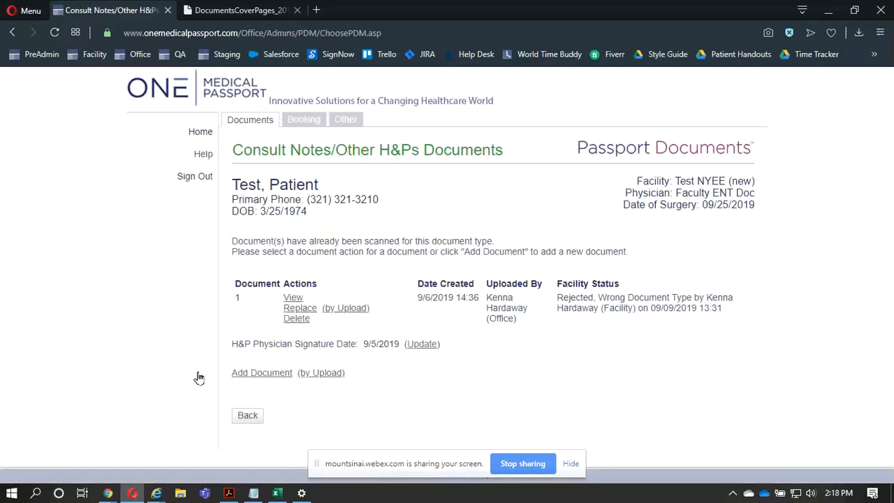
click(602, 297)
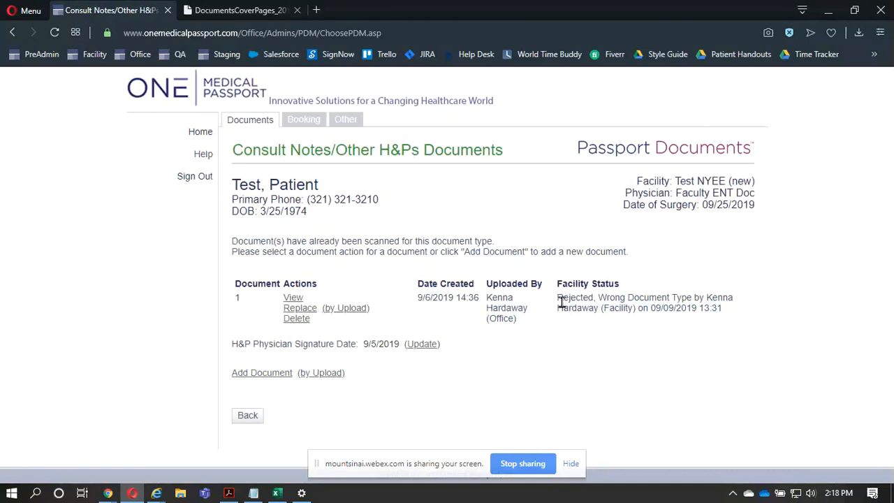
click(297, 312)
click(339, 313)
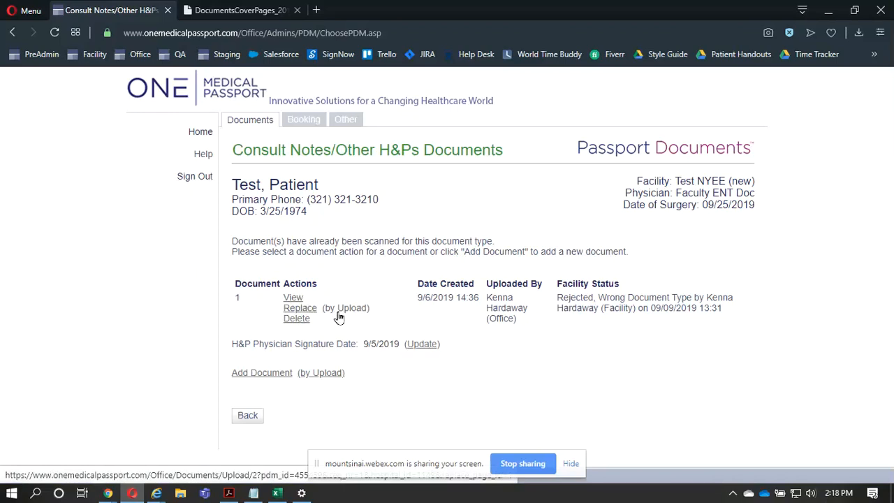
click(282, 378)
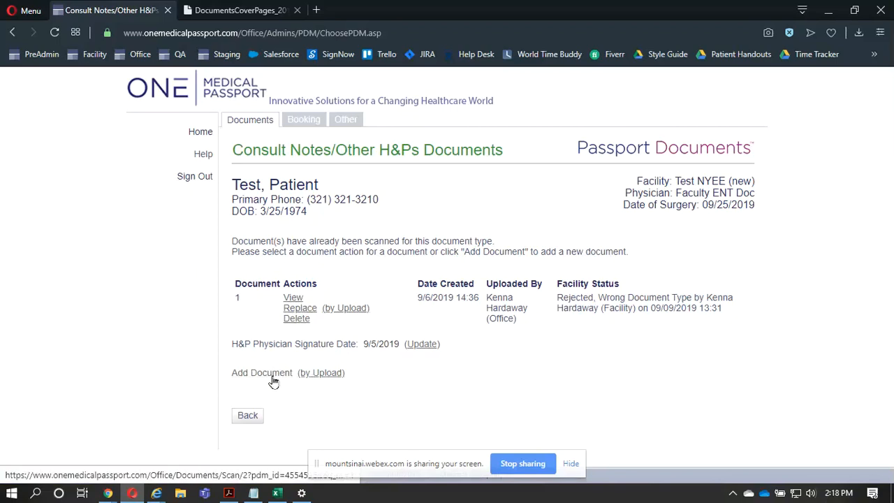
- Return from the Consult Notes/Other H&Ps documents to the patient's document group and review its journal of document actions
click(273, 378)
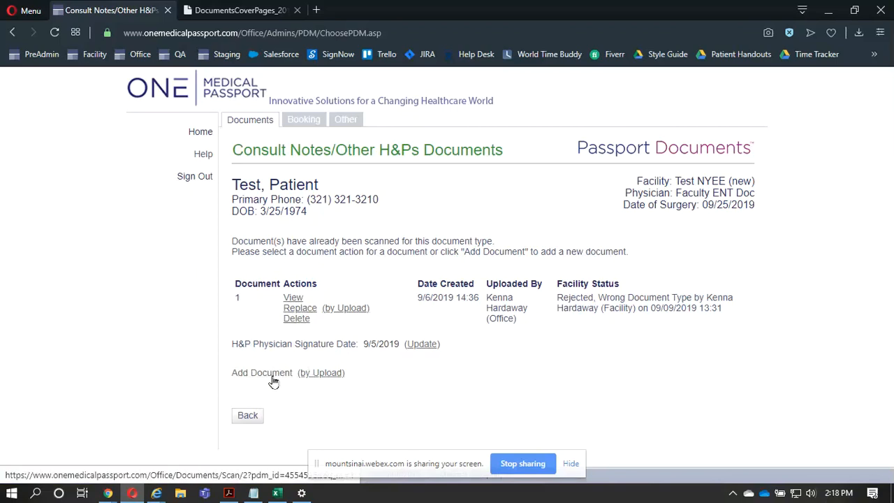
click(319, 381)
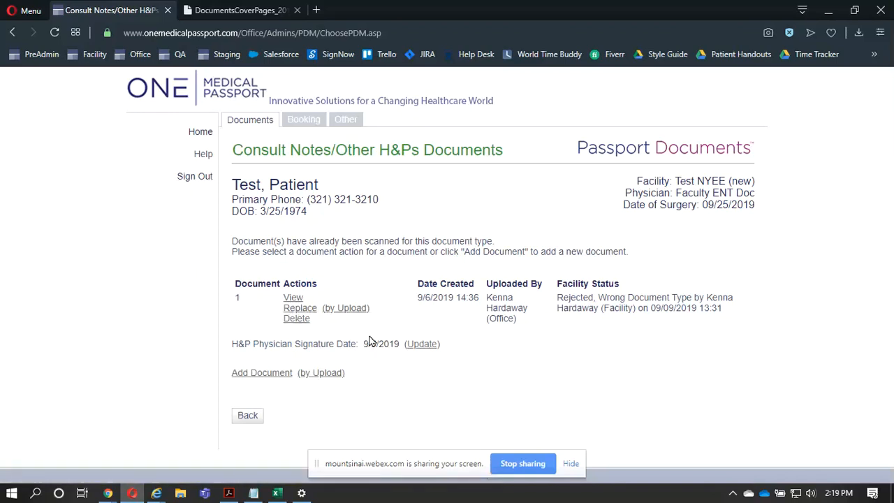
click(246, 418)
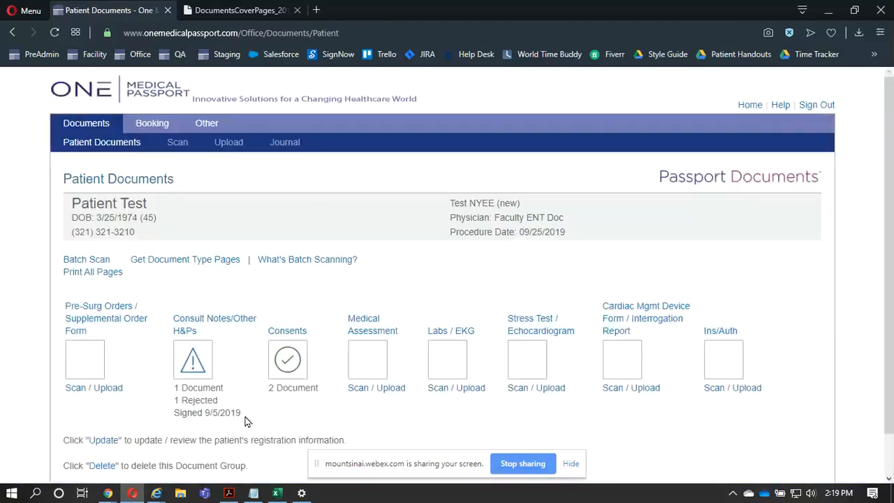
click(290, 150)
scroll(324, 334, down, 1)
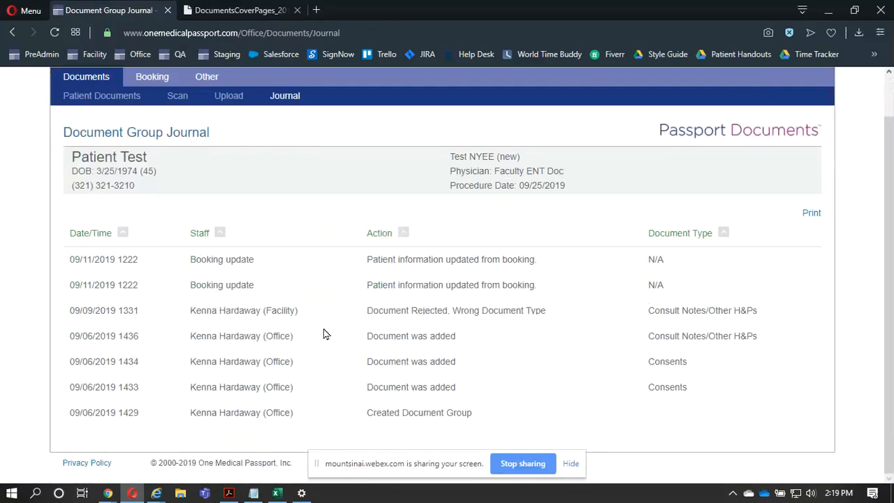
scroll(324, 334, up, 1)
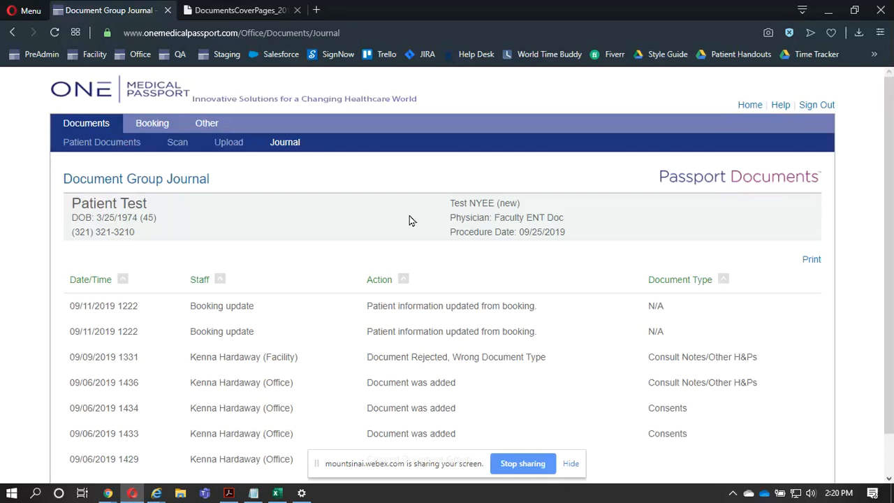
- Open the form for adding a staff member, enable Access to Passport Booking, and go back to the Other page without saving
click(209, 126)
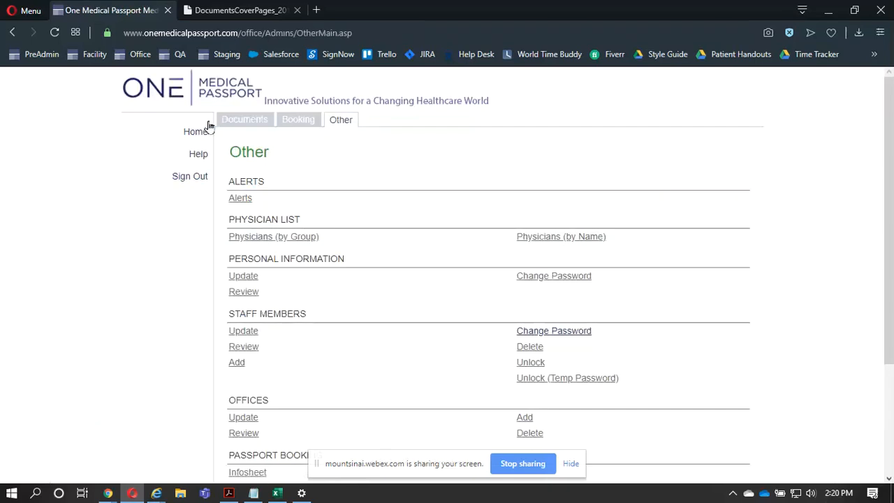
click(242, 365)
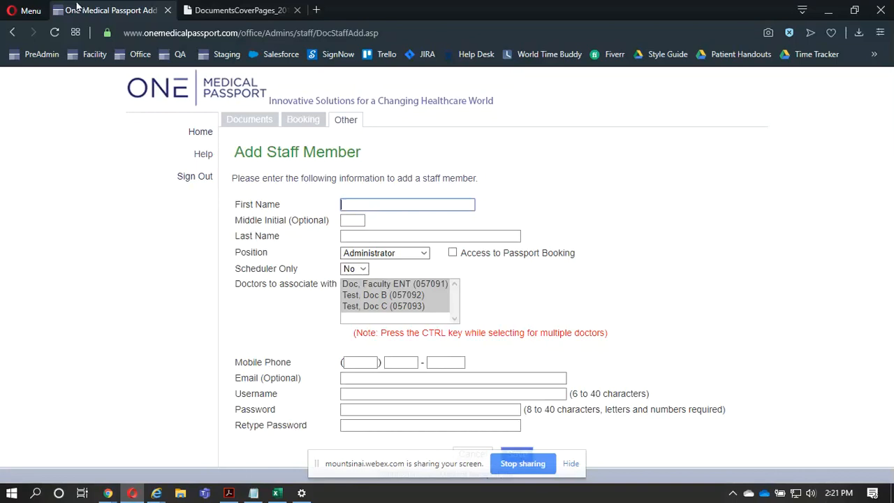
click(453, 253)
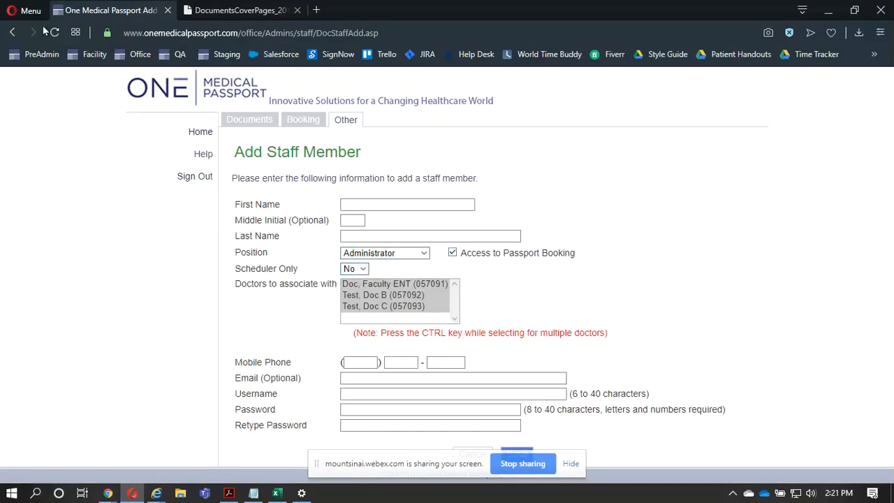
click(8, 31)
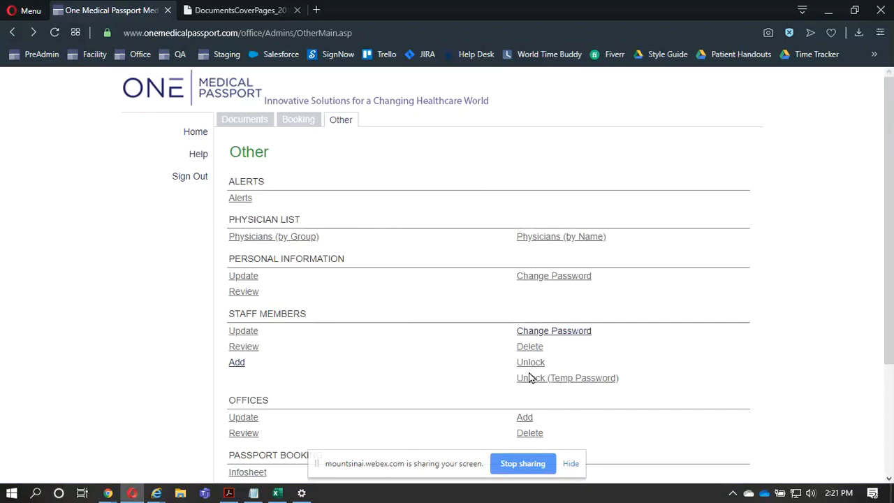
- Review the staff member password and unlock options and the Passport Booking training guides for office schedulers
click(554, 333)
scroll(411, 368, down, 2)
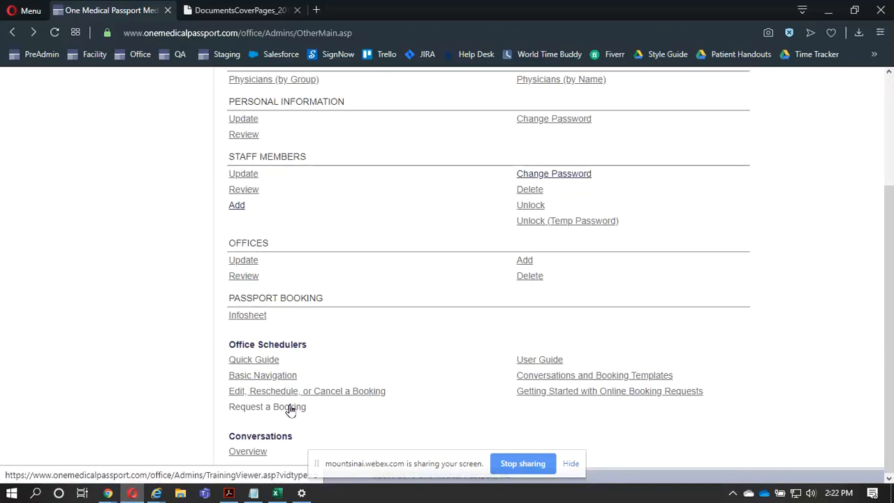
scroll(291, 411, up, 3)
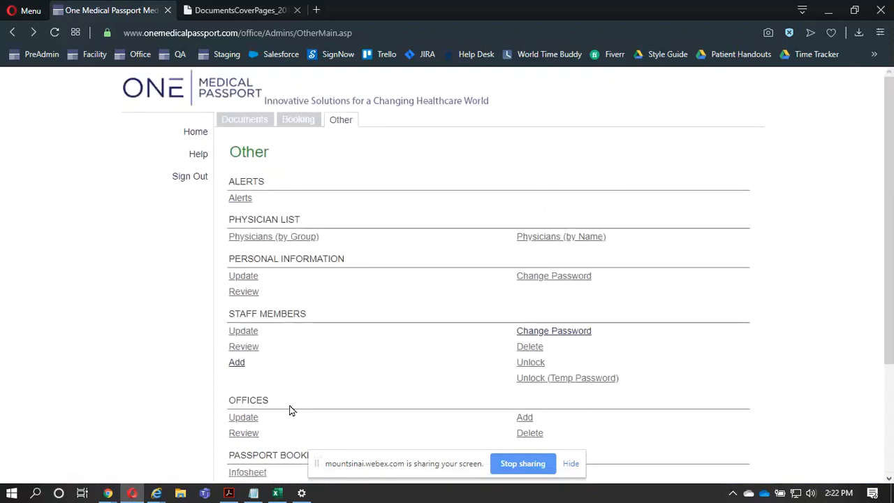
- Open the Get Help request form, review its issue description, attachment and contact fields, close it, and return to the home page
click(198, 155)
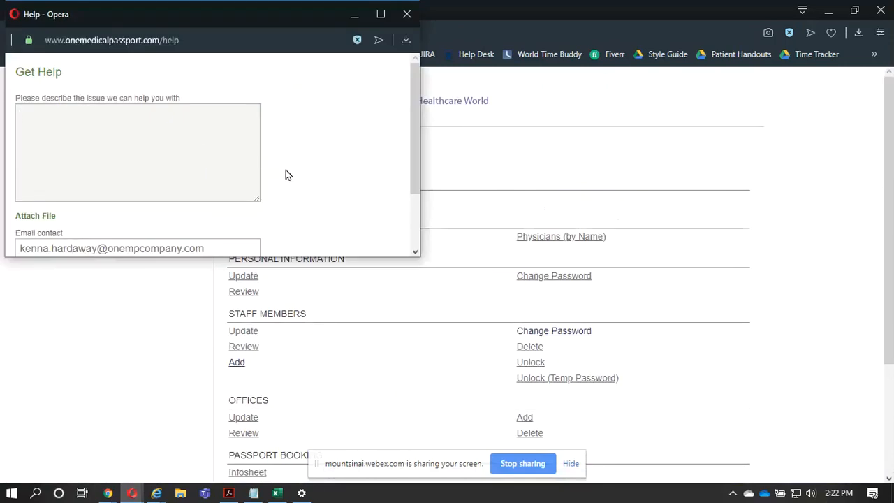
scroll(285, 175, down, 2)
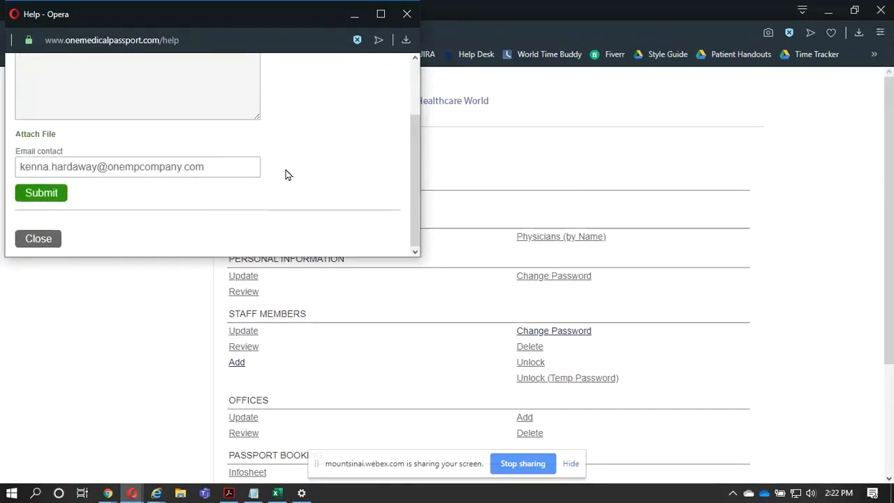
scroll(286, 175, up, 2)
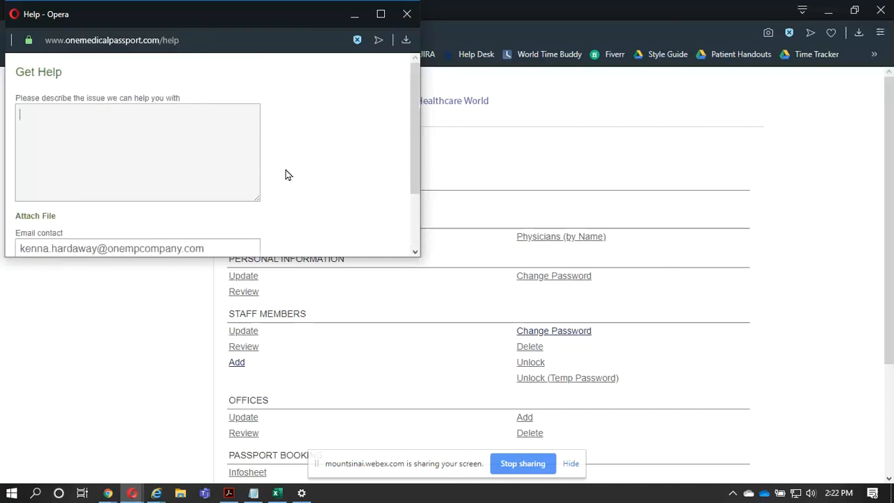
click(407, 13)
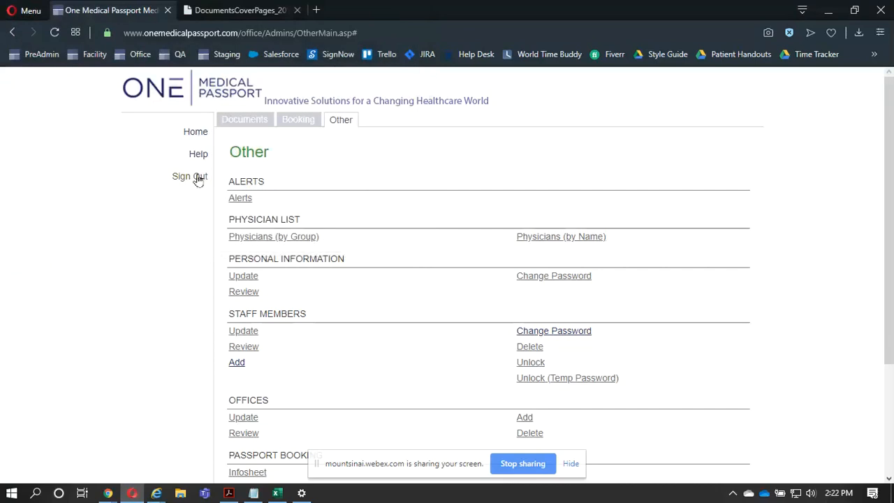
click(200, 133)
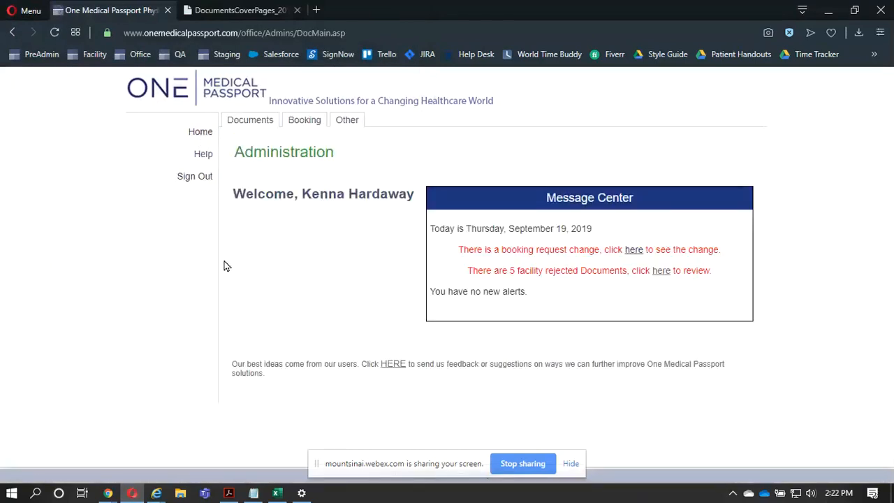